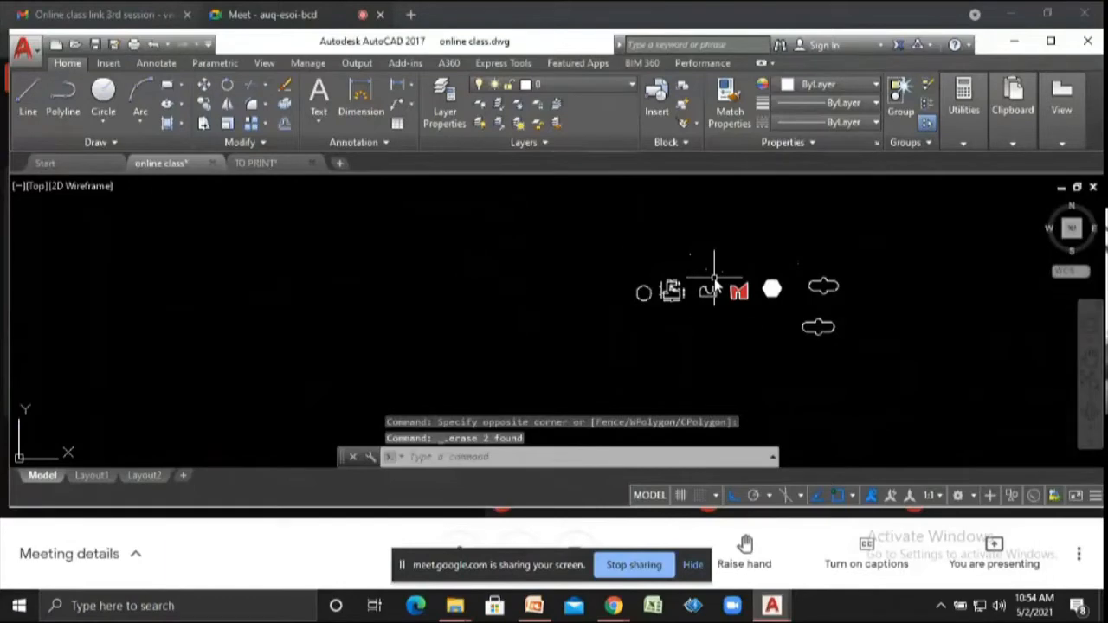
scroll(714, 281, "up", 5)
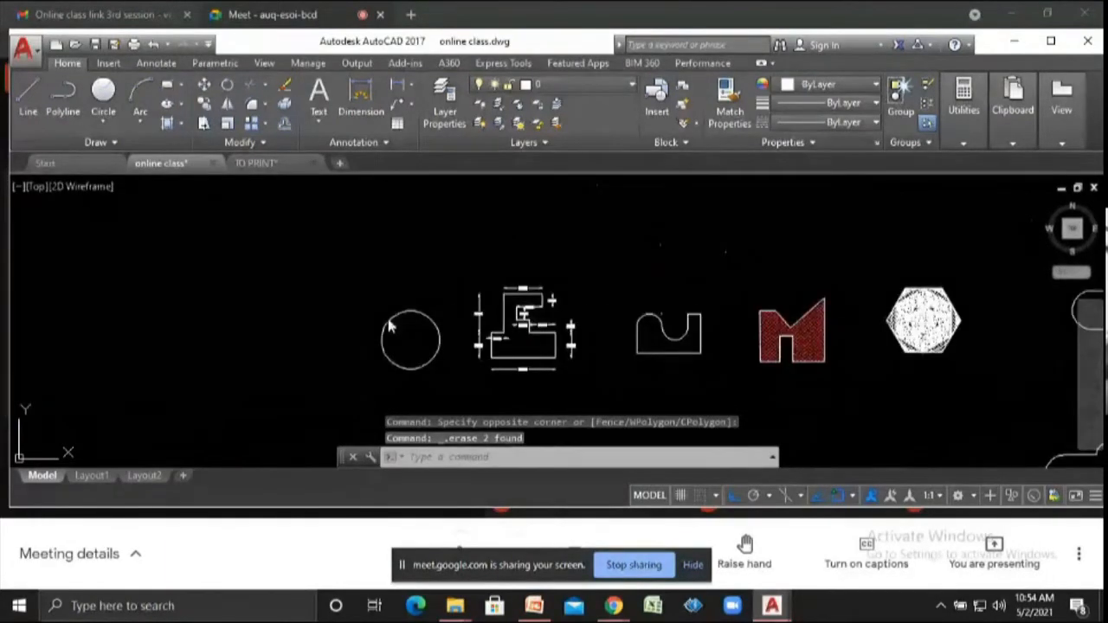
scroll(828, 334, "down", 3)
scroll(610, 333, "up", 5)
scroll(346, 335, "down", 5)
scroll(186, 324, "up", 4)
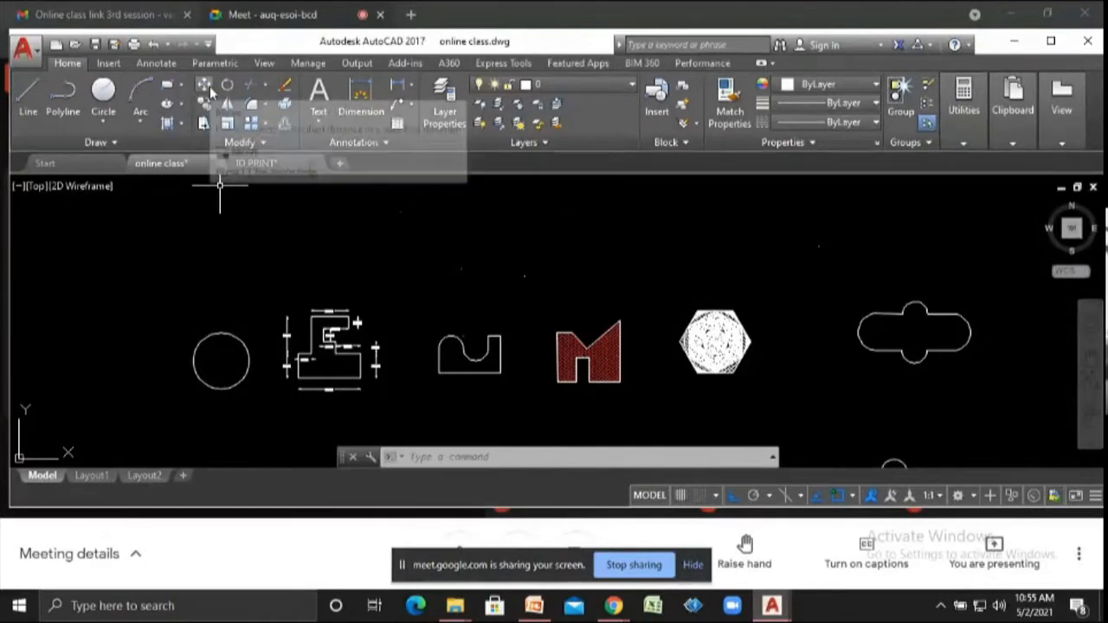
scroll(361, 219, "down", 4)
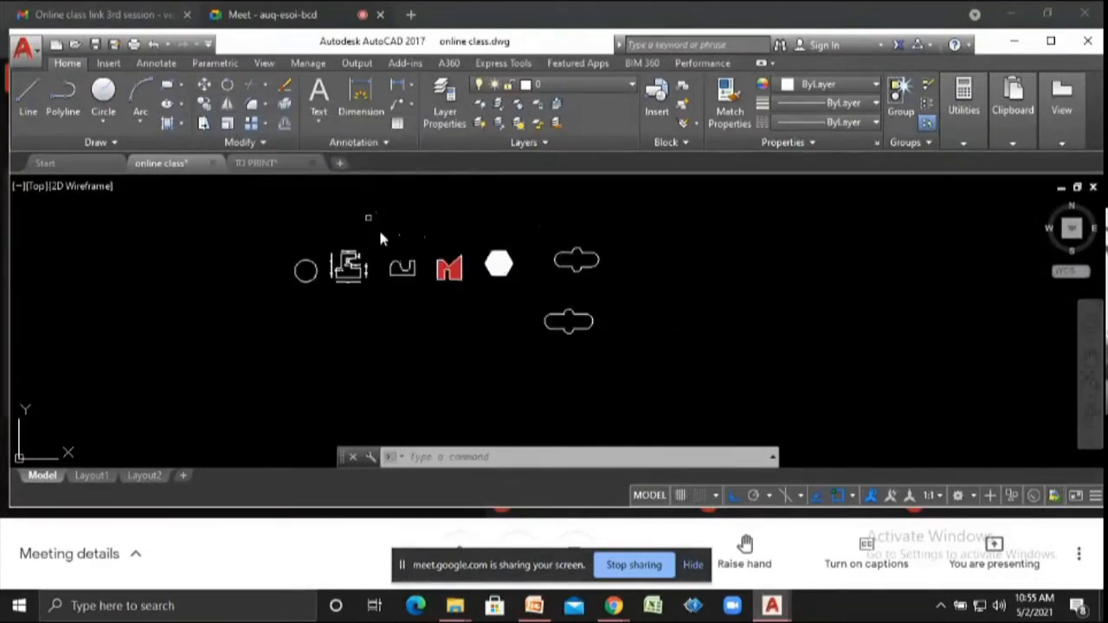
scroll(576, 309, "up", 3)
scroll(432, 294, "down", 3)
scroll(292, 271, "up", 3)
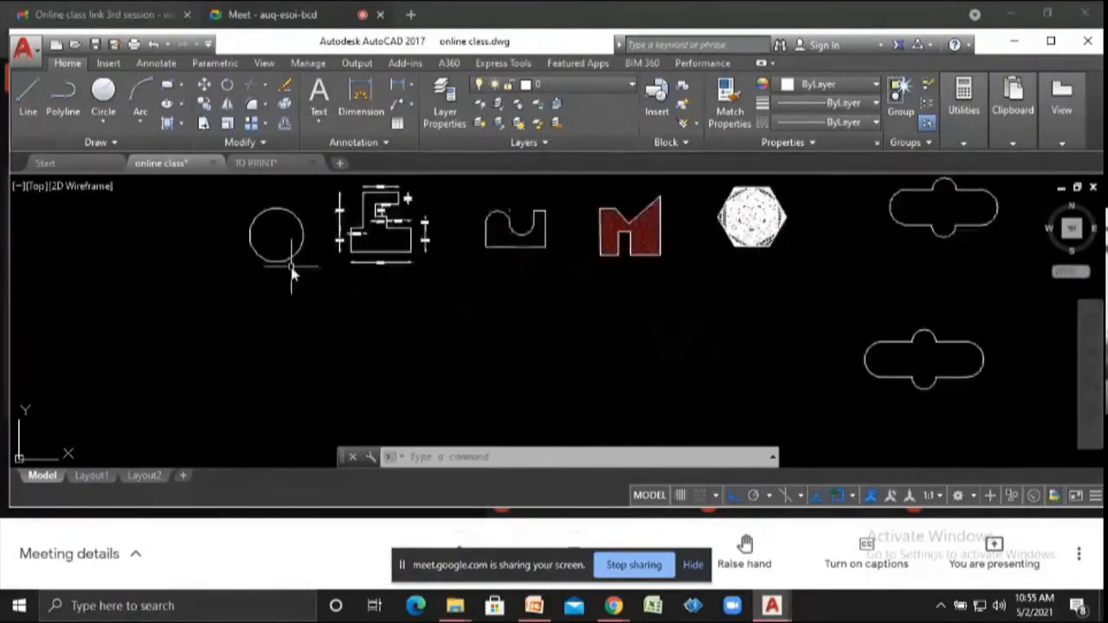
- Move the circle 10 units upward from its bottom quadrant point
type("m")
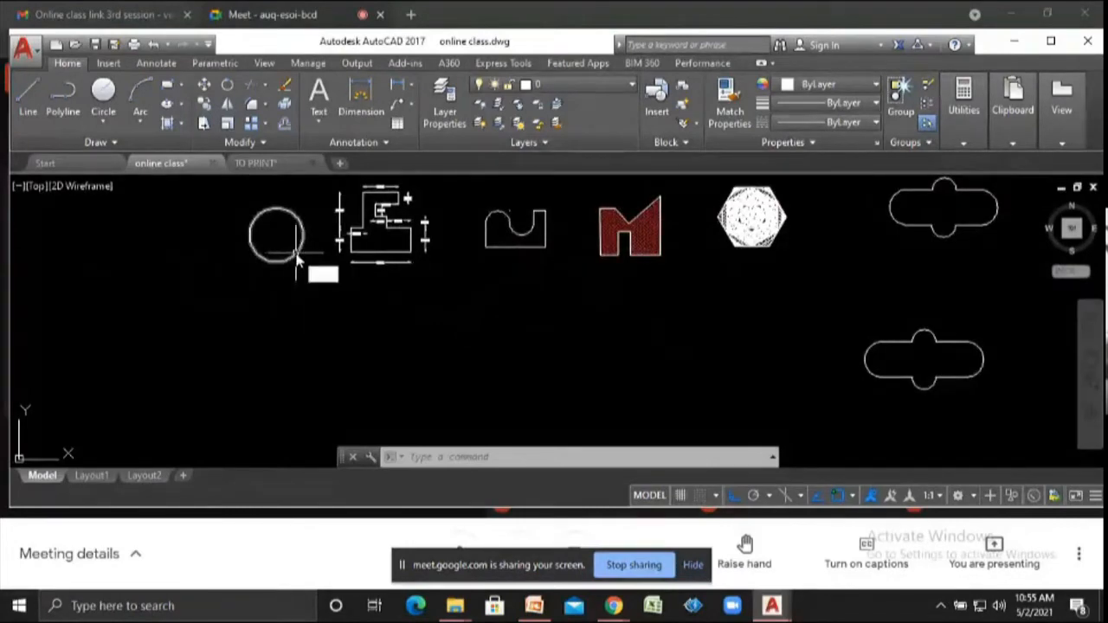
key("Return")
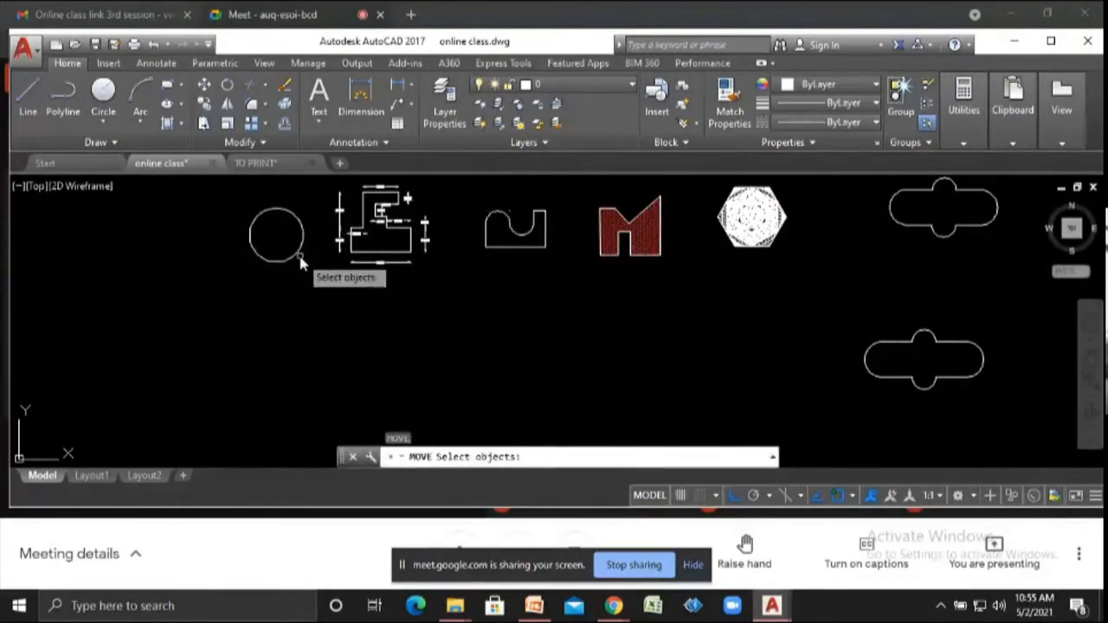
left_click(283, 260)
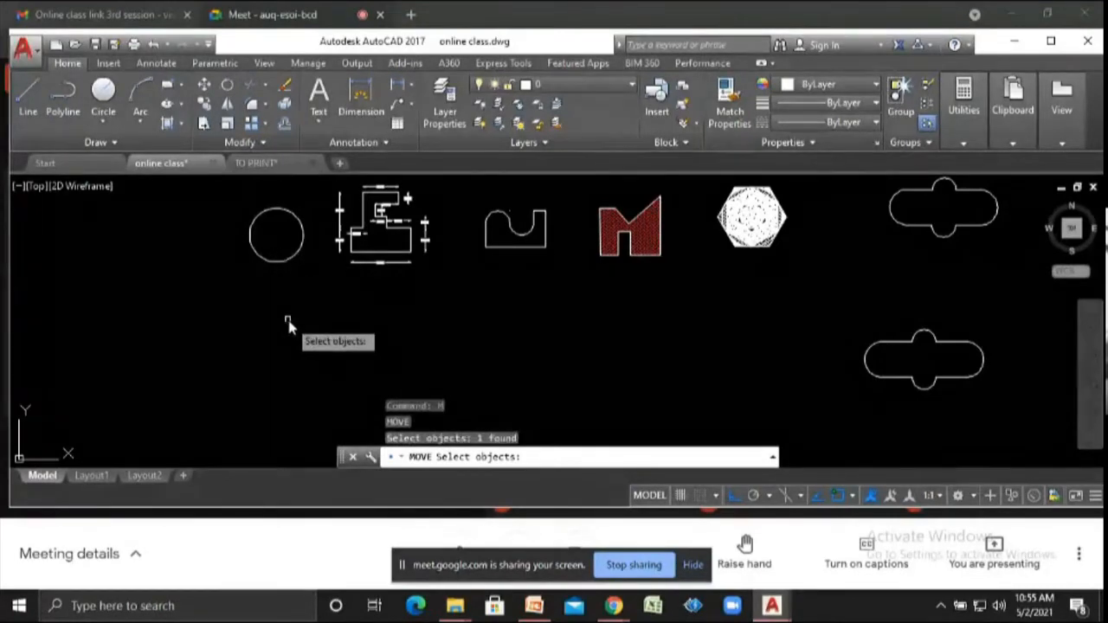
left_click(298, 289)
left_click(246, 212)
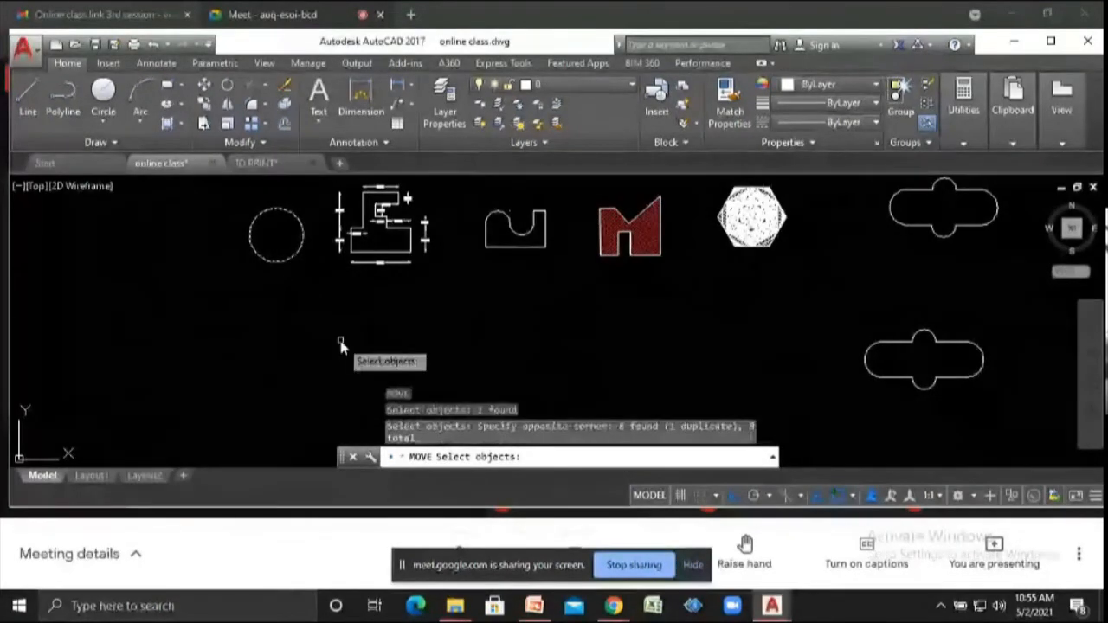
key("Return")
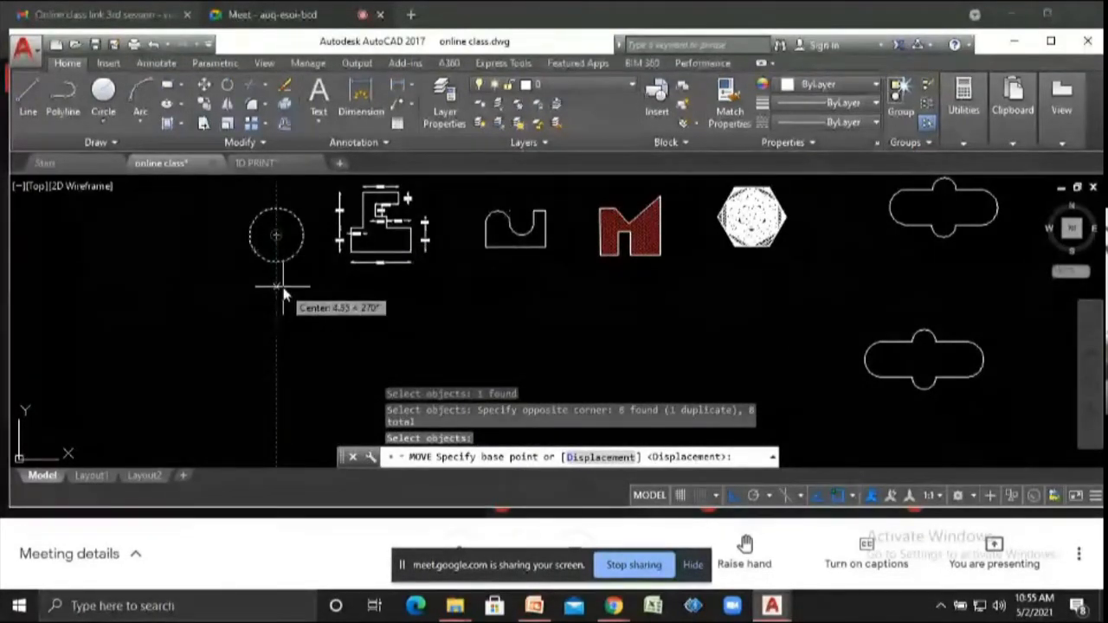
scroll(277, 201, "up", 3)
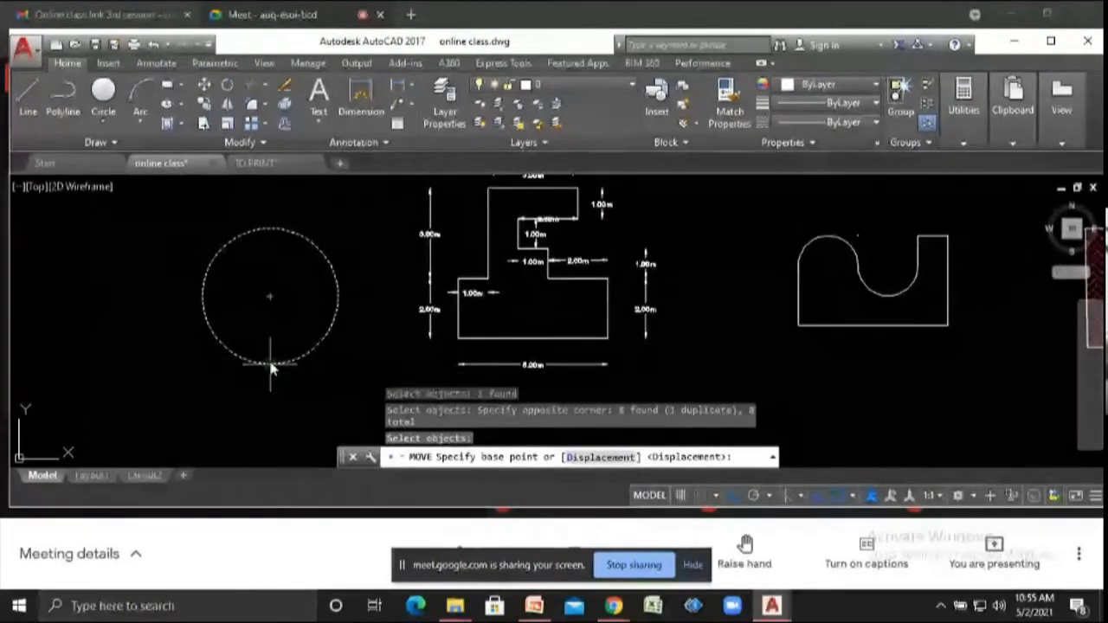
left_click(270, 366)
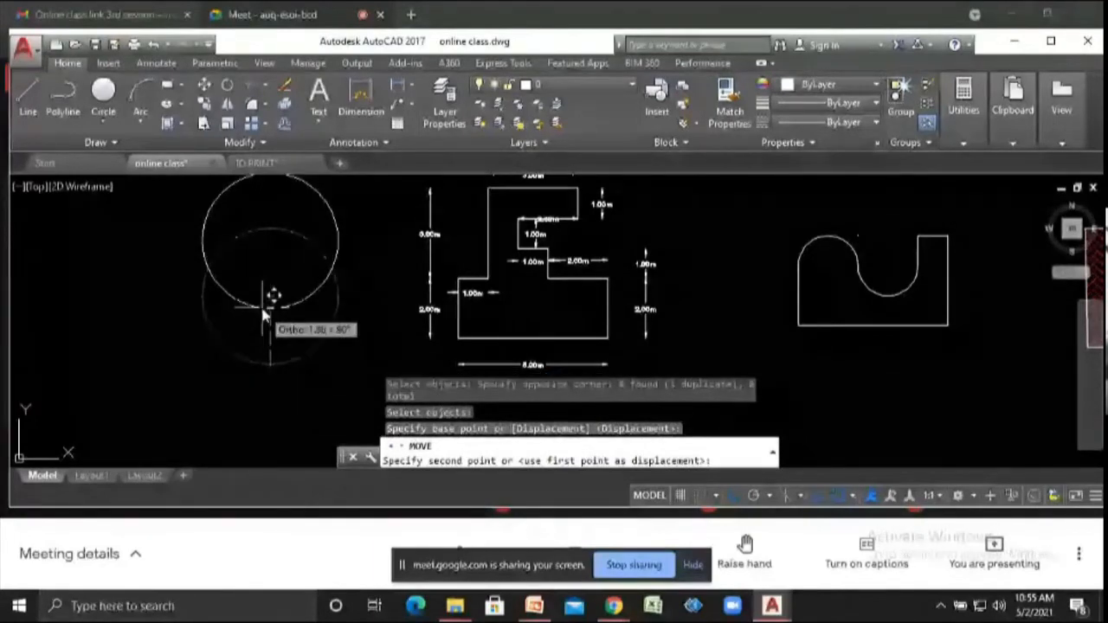
type("10")
key("Return")
scroll(277, 311, "down", 3)
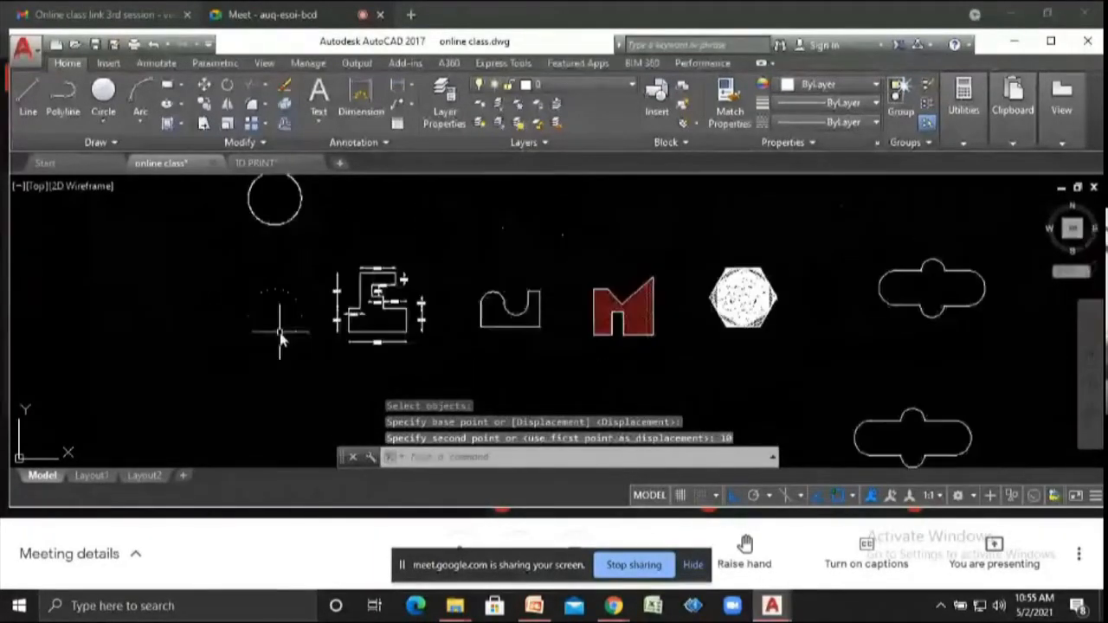
scroll(285, 238, "down", 2)
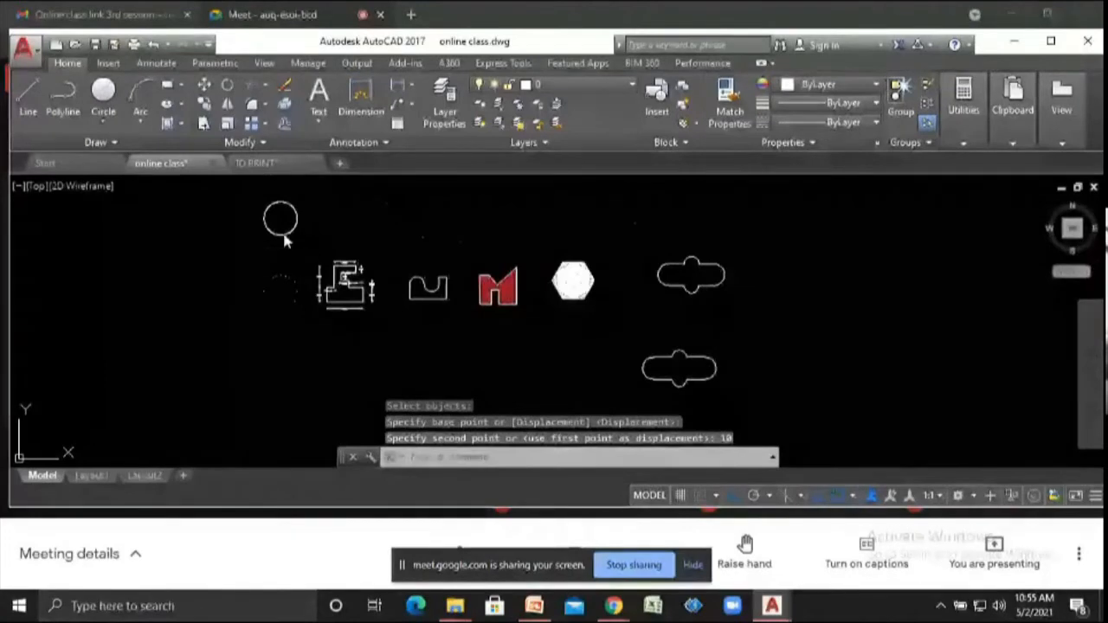
scroll(282, 230, "up", 3)
scroll(288, 285, "down", 3)
scroll(286, 307, "up", 3)
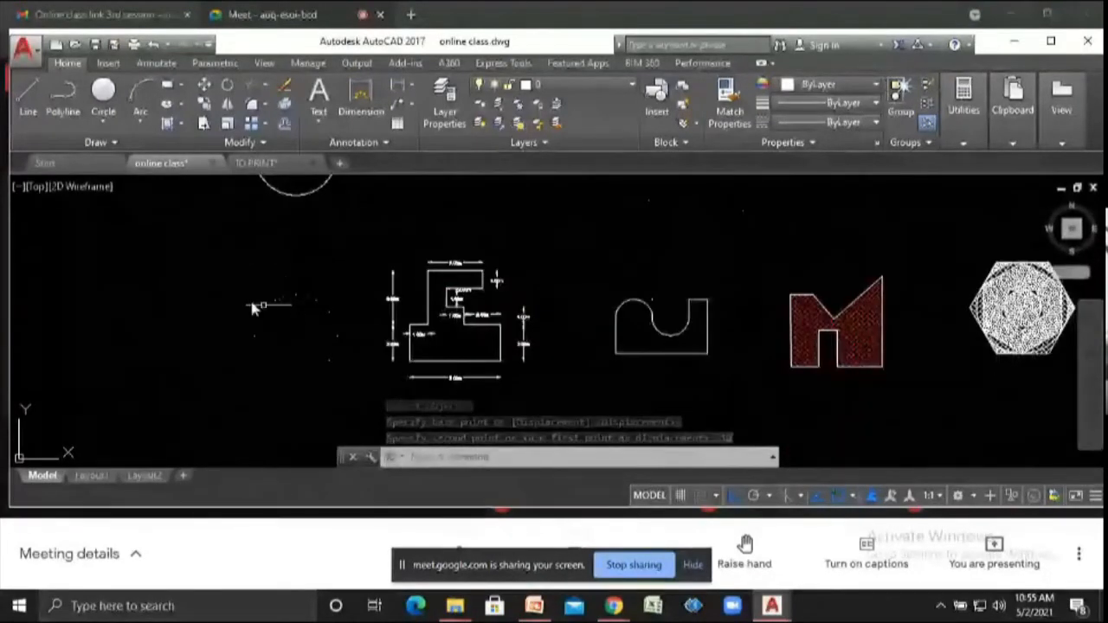
left_click(120, 142)
left_click(306, 317)
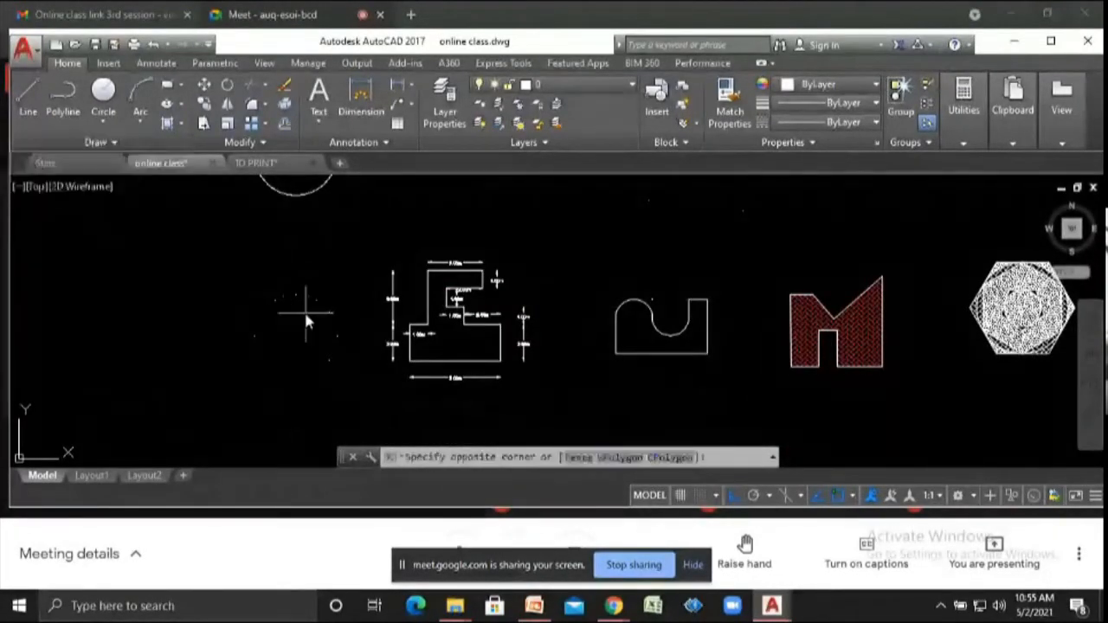
left_click(275, 345)
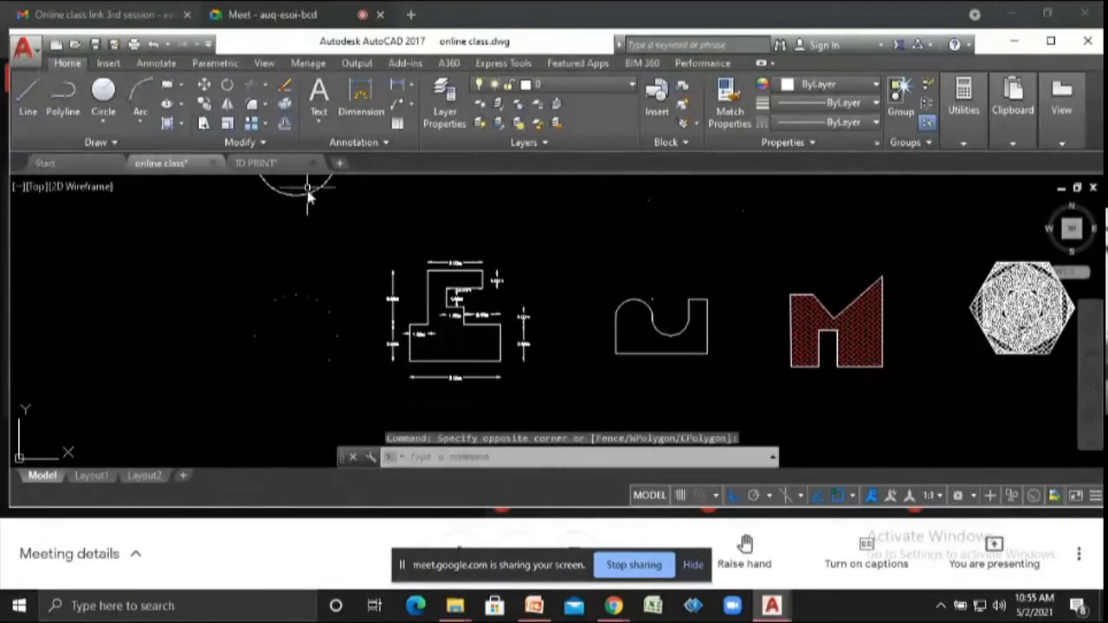
scroll(300, 310, "up", 3)
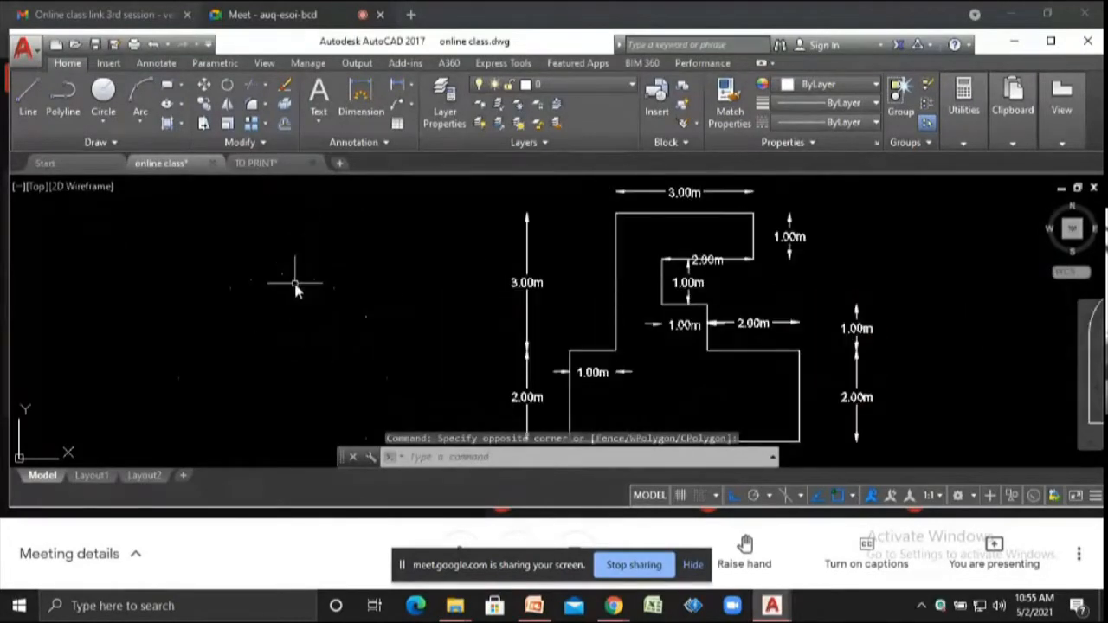
left_click(284, 275)
key("Escape")
key("Escape")
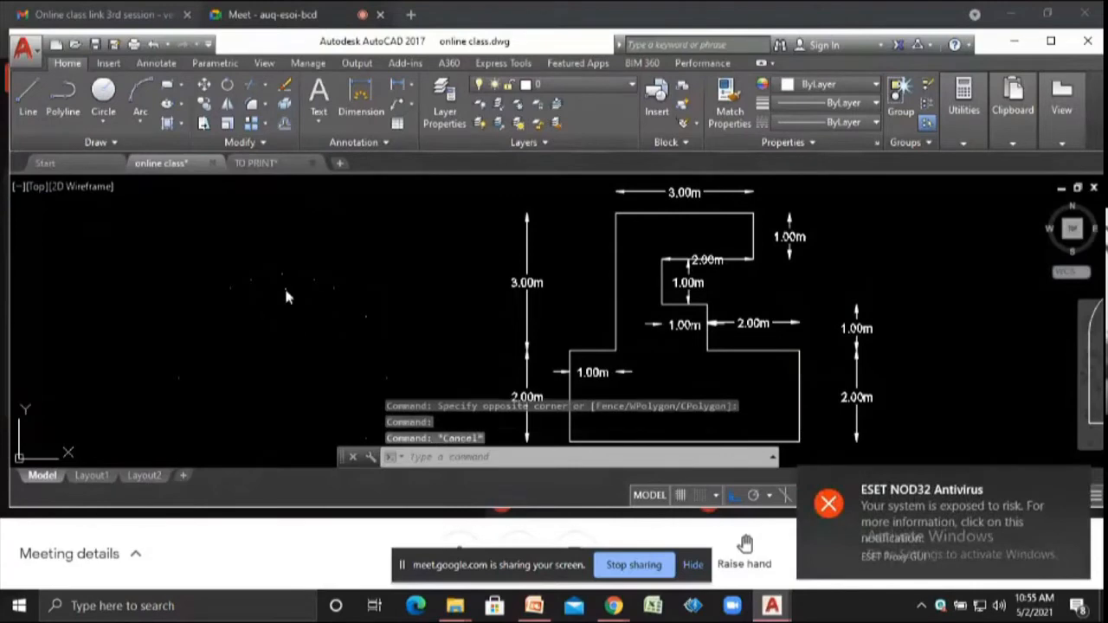
- Delete the leftover dotted fragments at the circle's original position
scroll(287, 290, "down", 4)
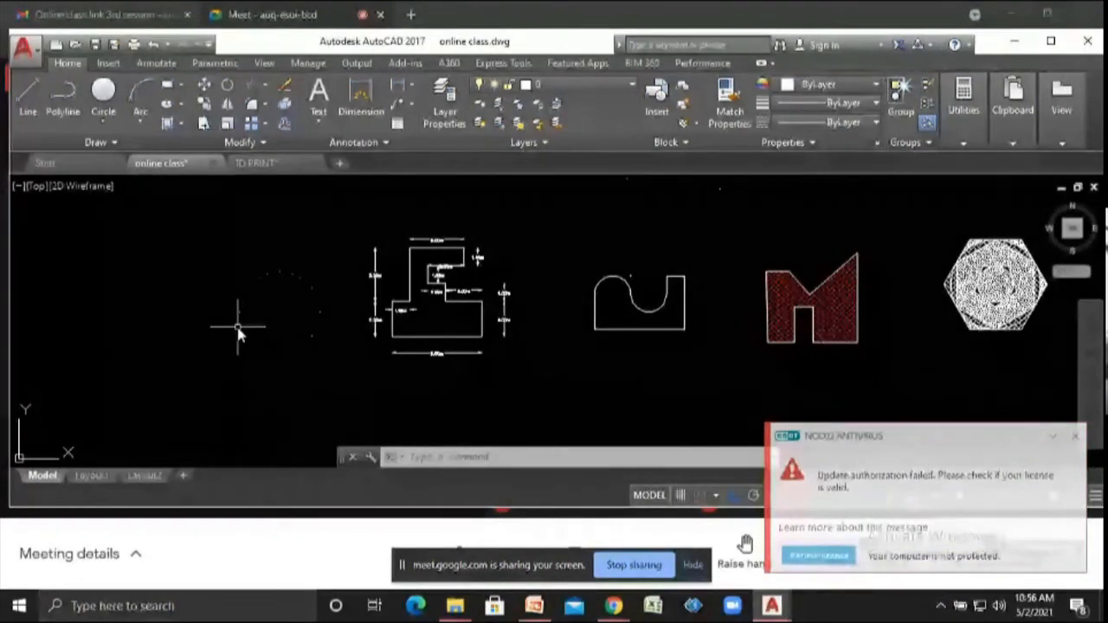
left_click(232, 265)
left_click(344, 364)
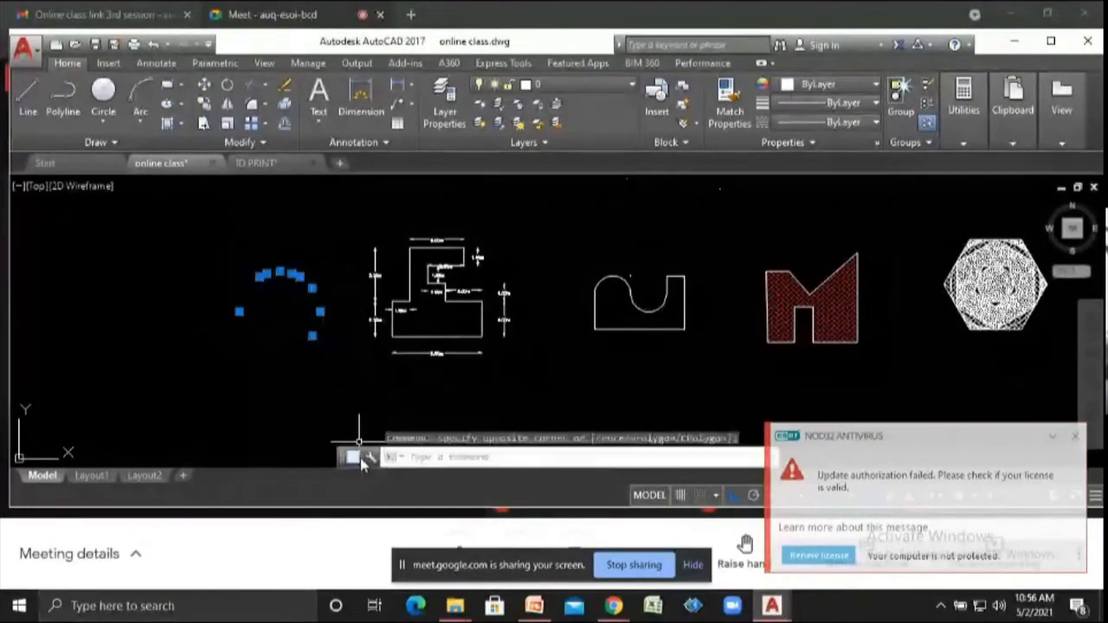
key("Delete")
- Delete the stray objects above the U-shaped profile and near the hexagon
scroll(320, 409, "down", 2)
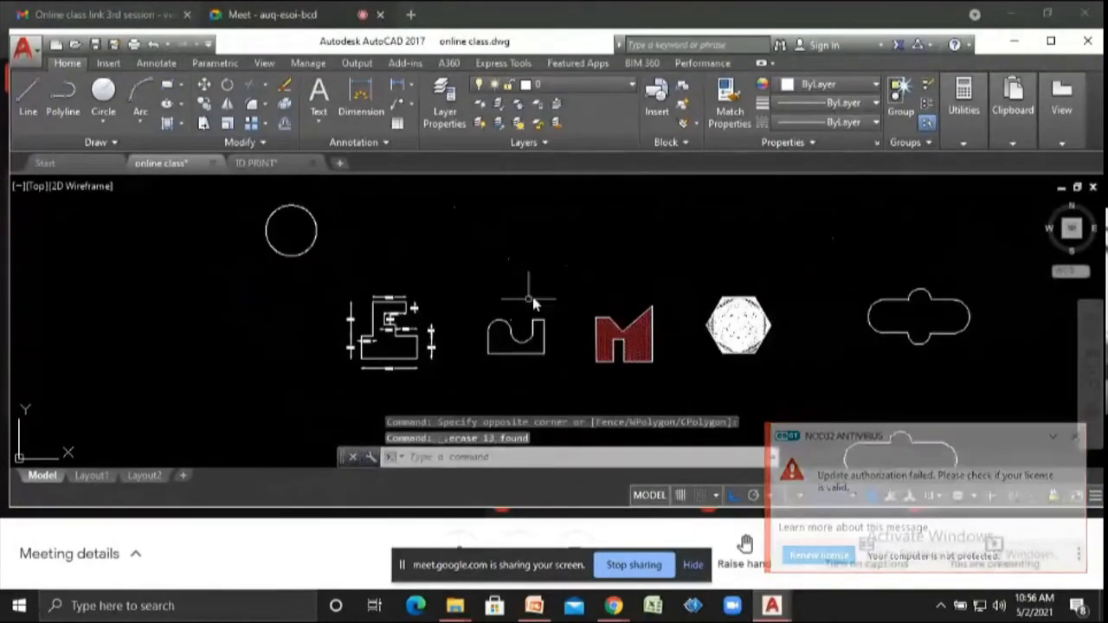
left_click(597, 279)
left_click(422, 222)
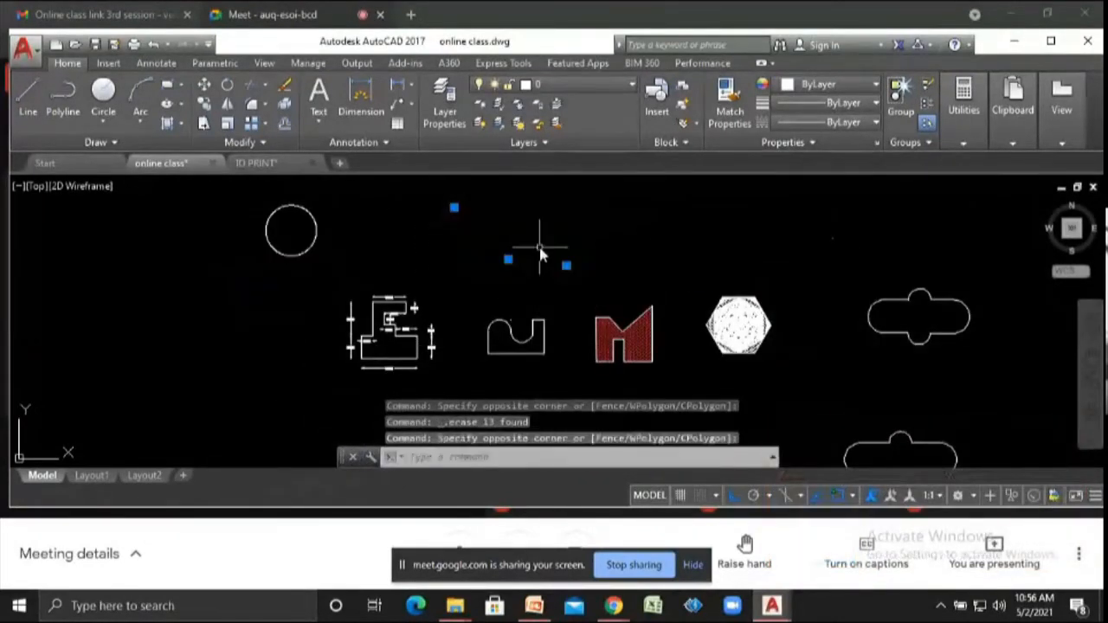
key("Delete")
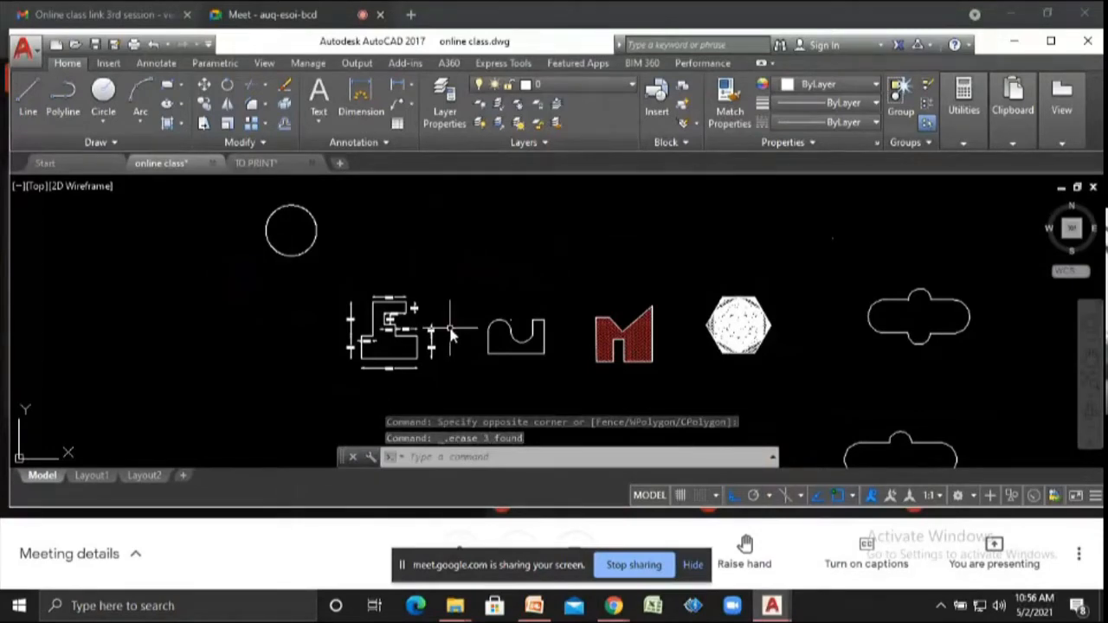
left_click(860, 247)
left_click(779, 209)
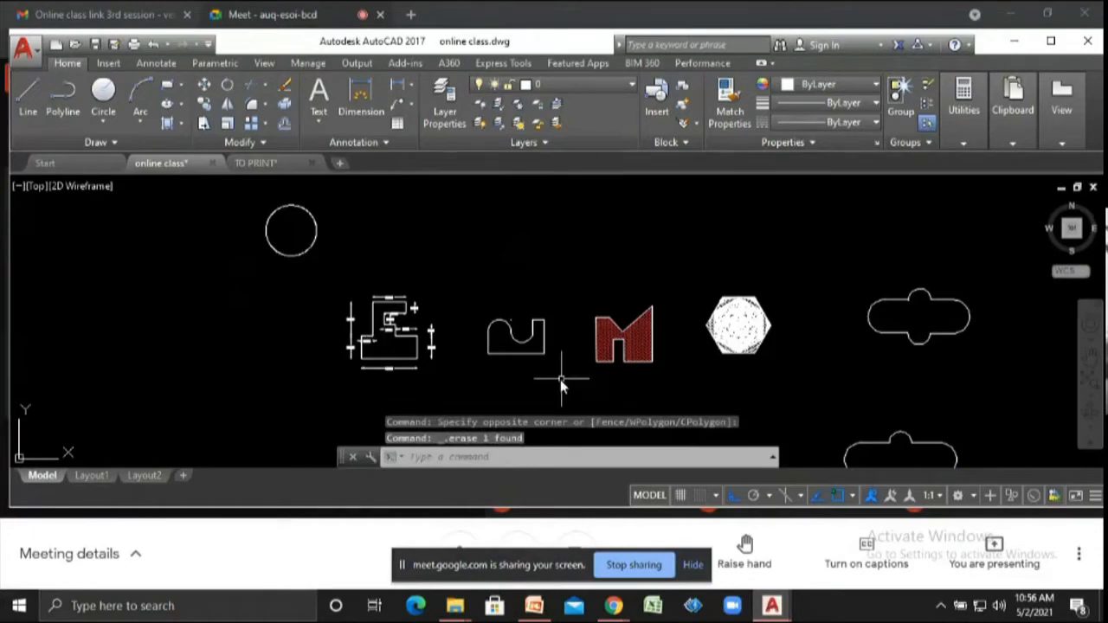
- Try moving the U-shaped profile's semicircular arc upward, then undo the move
scroll(560, 380, "up", 2)
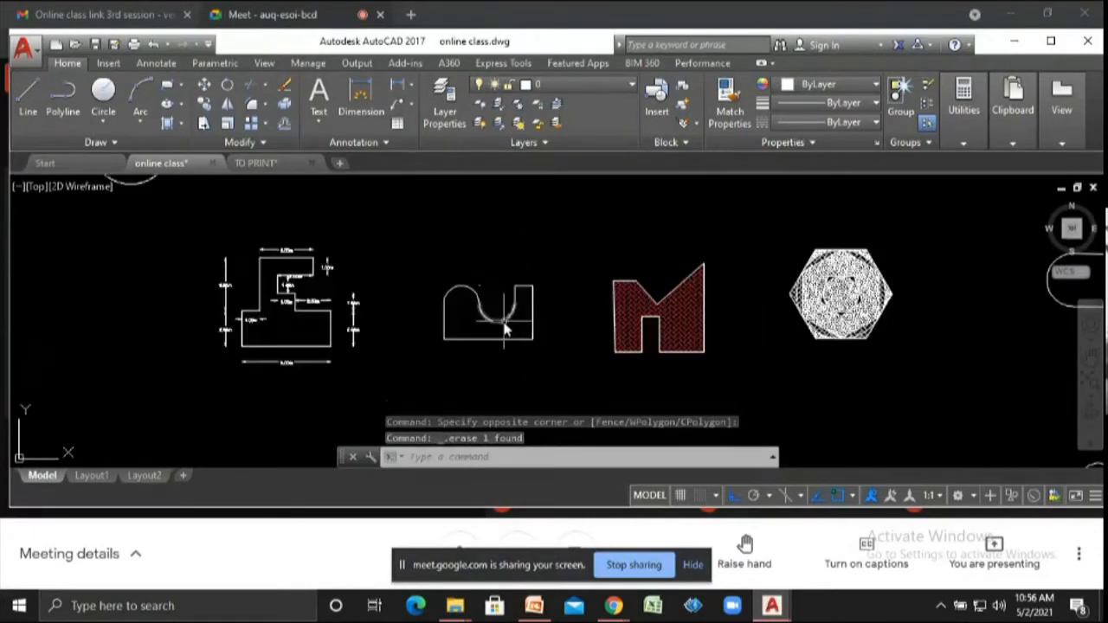
left_click(498, 322)
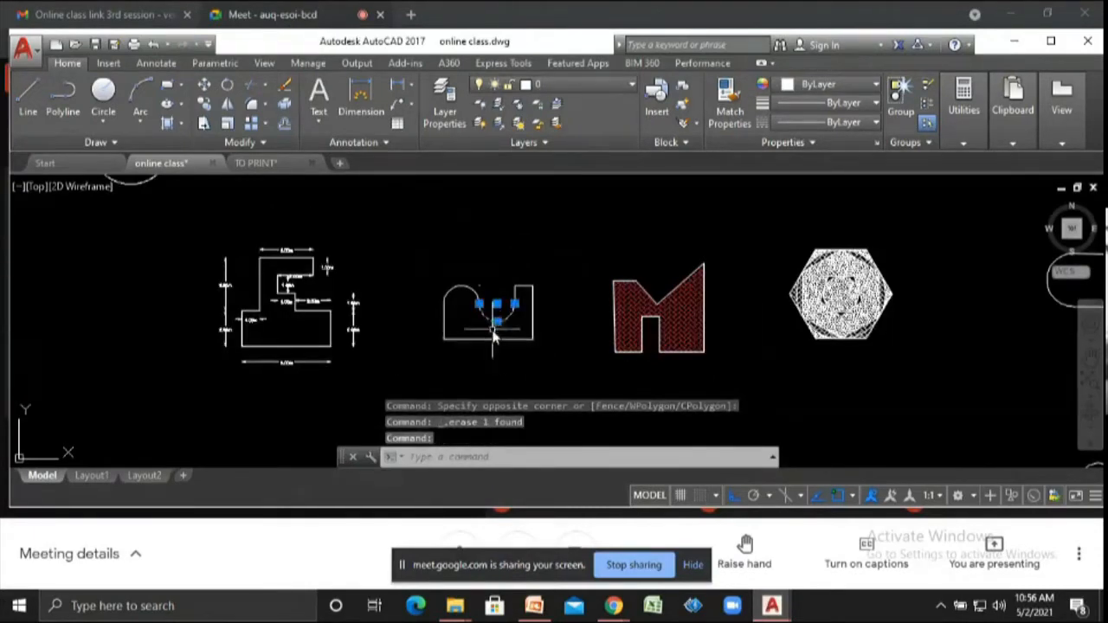
scroll(494, 338, "up", 2)
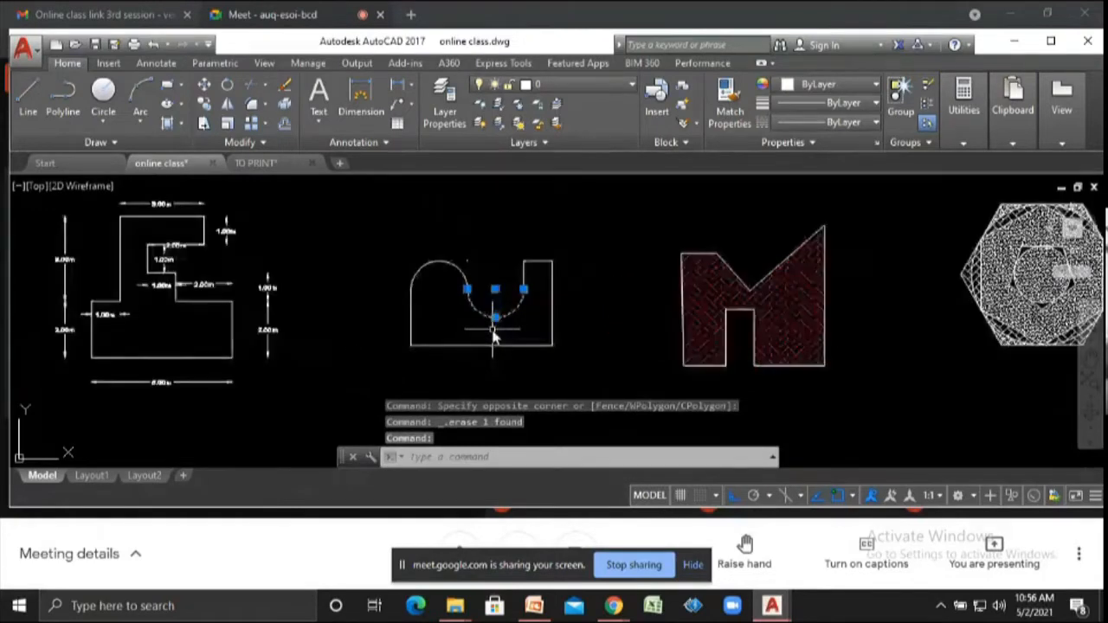
type("m")
key("Return")
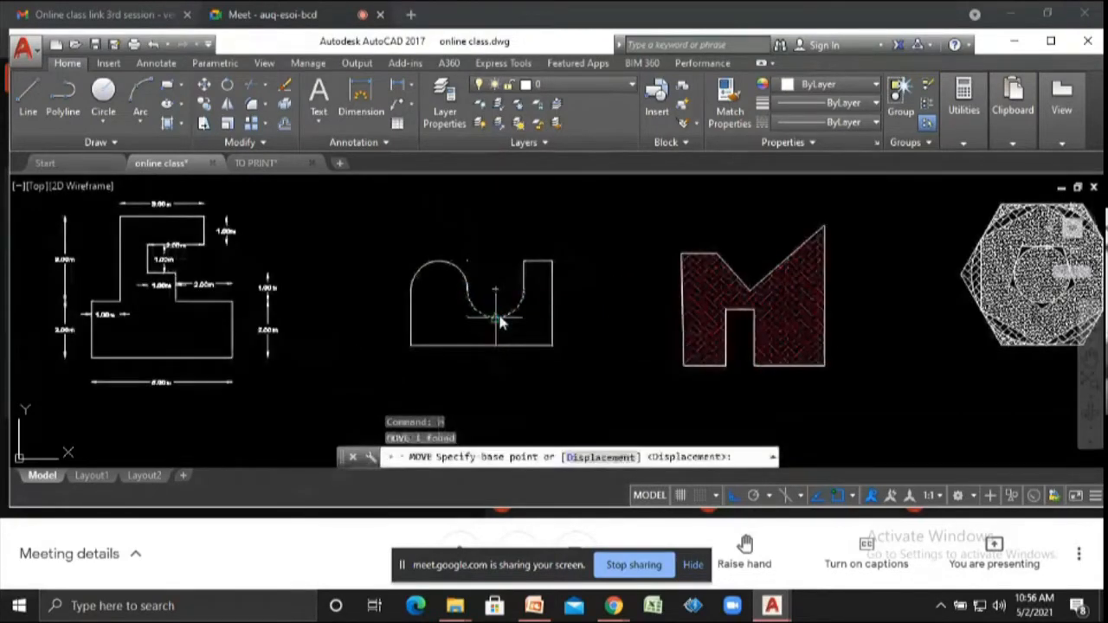
left_click(498, 319)
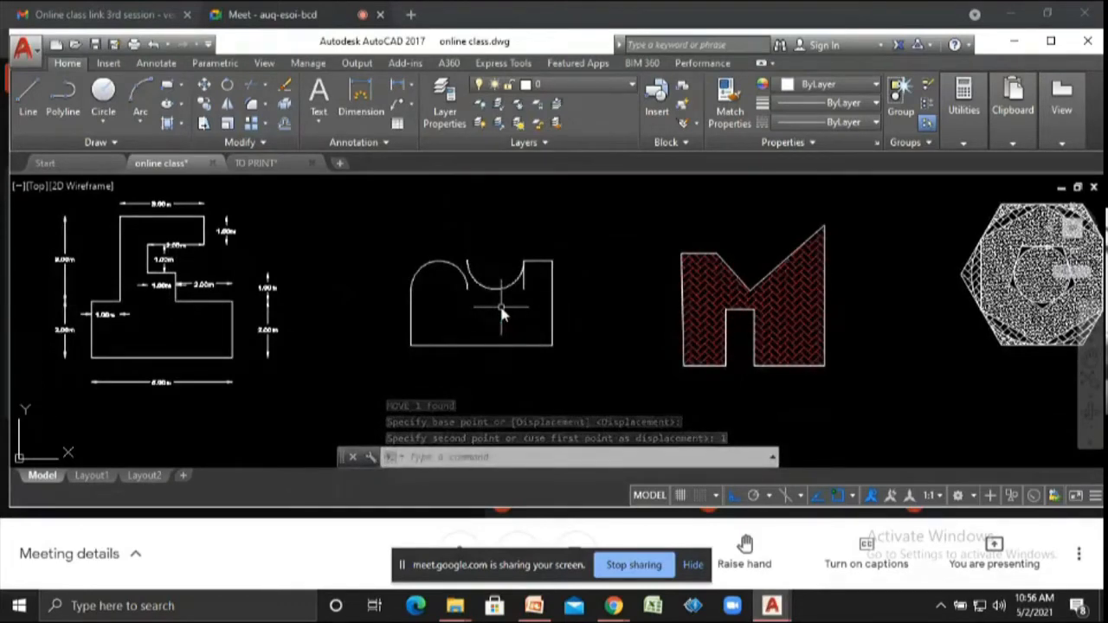
key("ctrl+z")
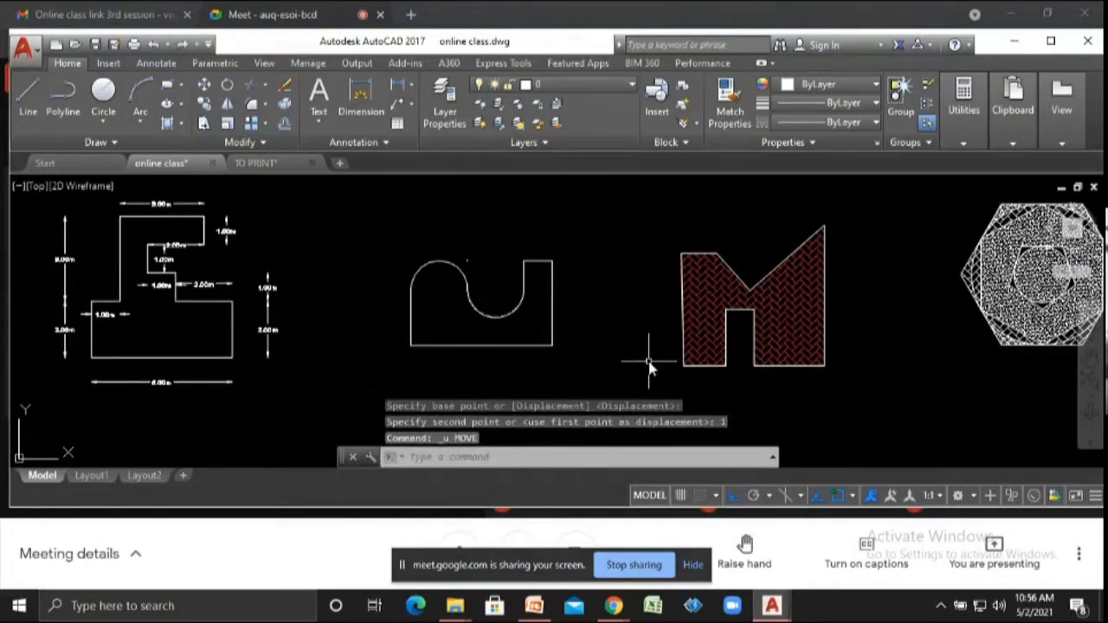
type("m")
key("Return")
left_click(476, 318)
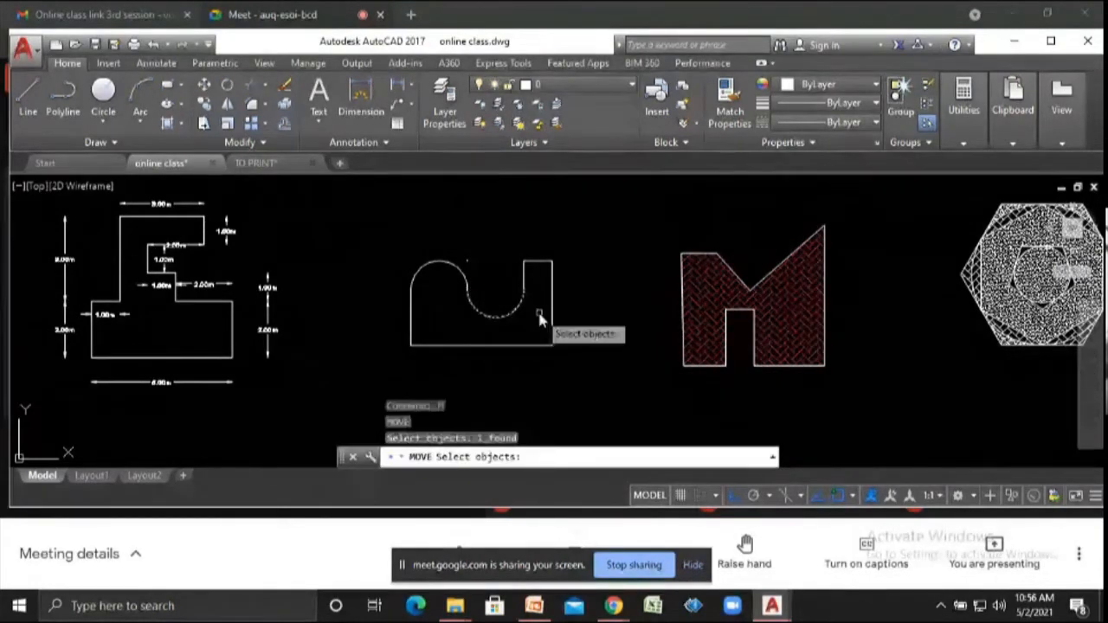
key("Return")
left_click(617, 319)
key("Escape")
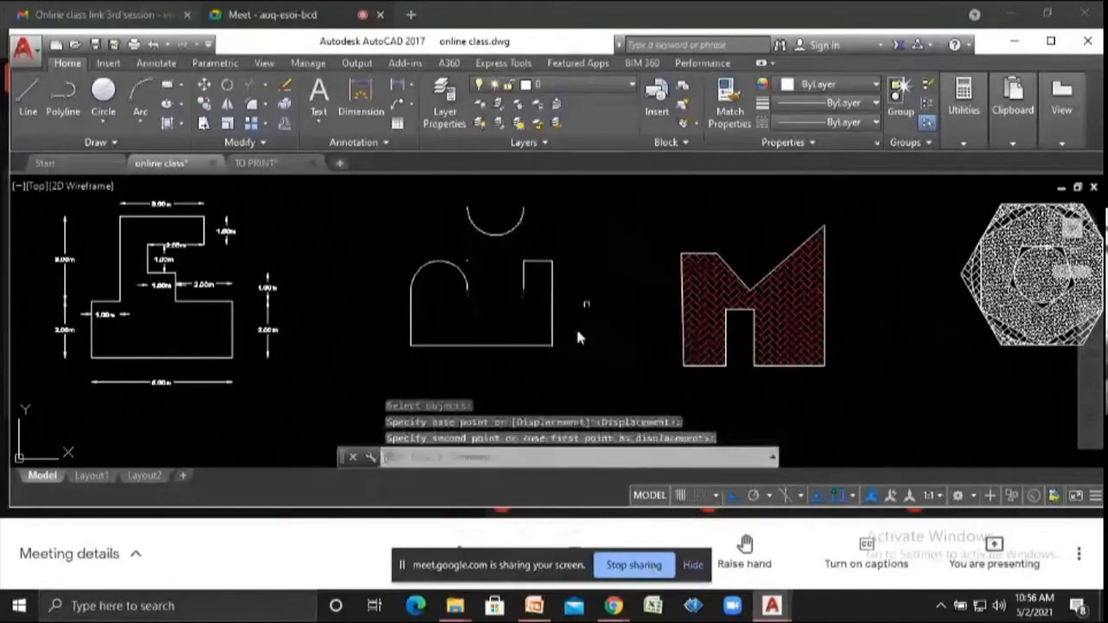
key("Escape")
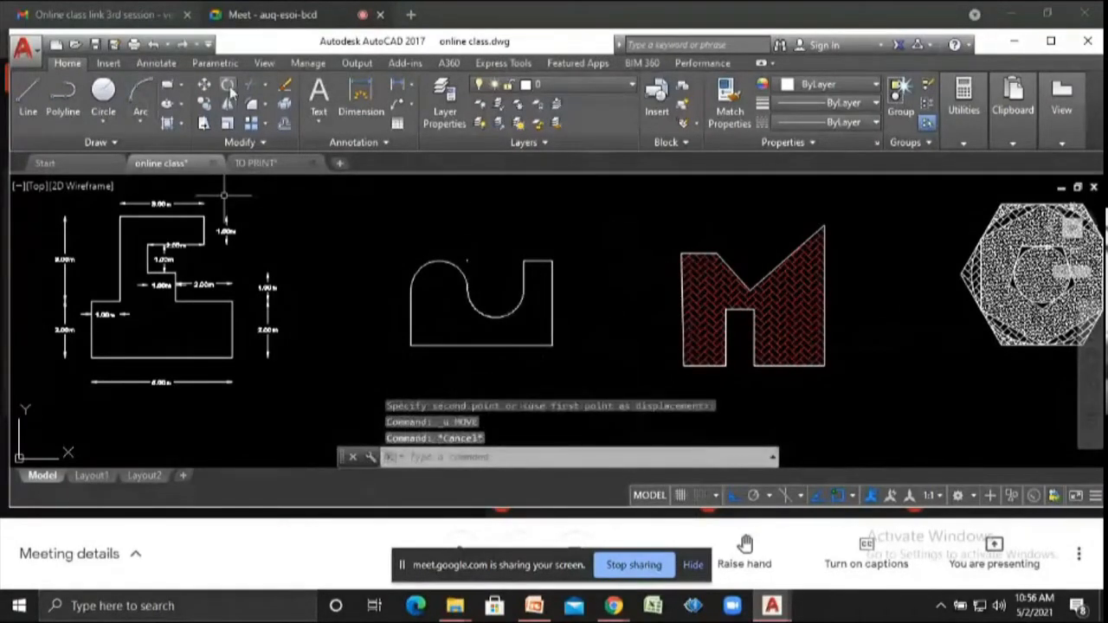
type("ro")
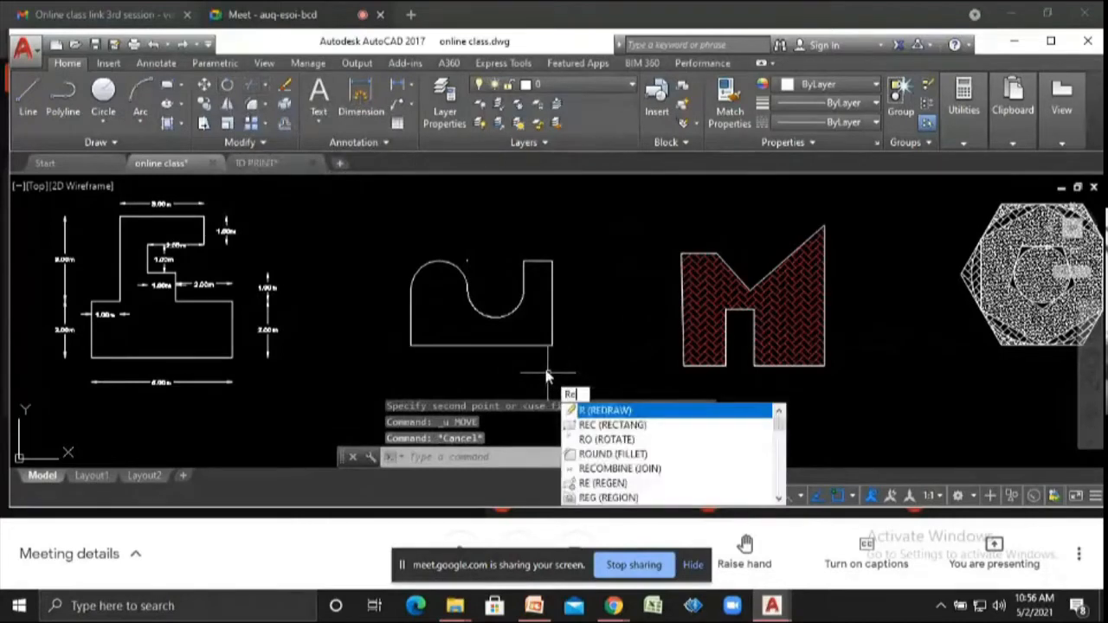
key("Return")
scroll(407, 316, "down", 4)
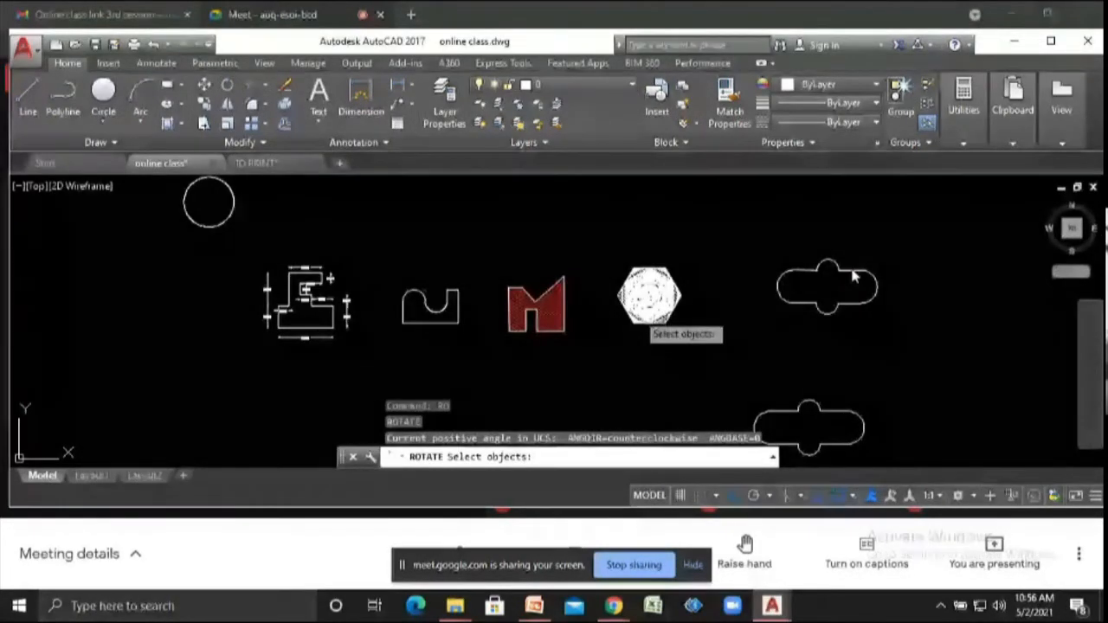
scroll(875, 275, "up", 2)
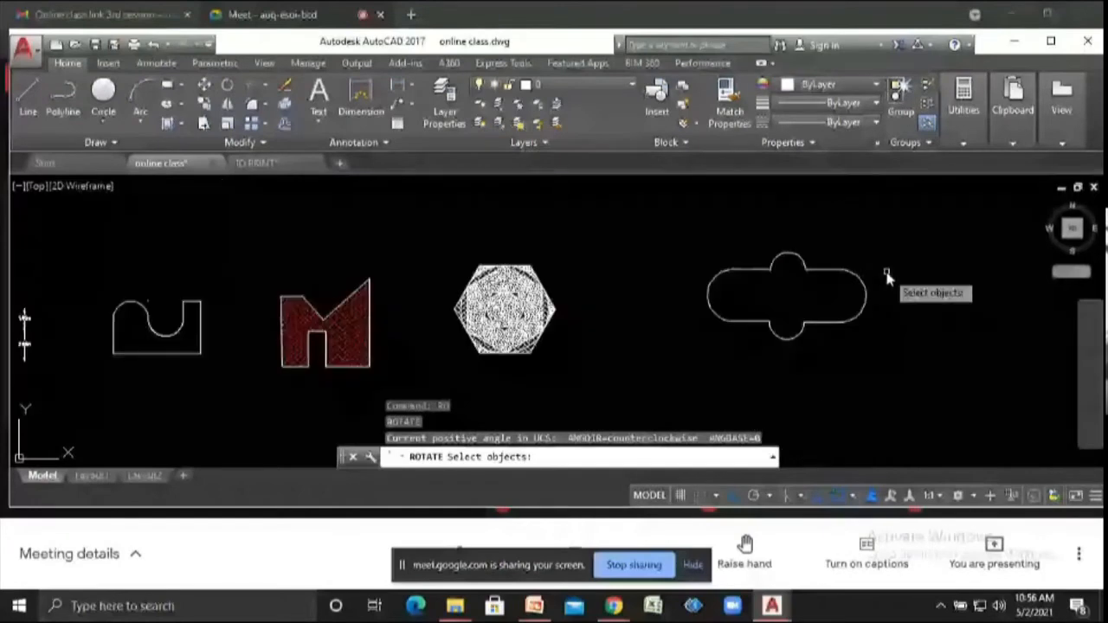
left_click_drag(636, 235, 869, 373)
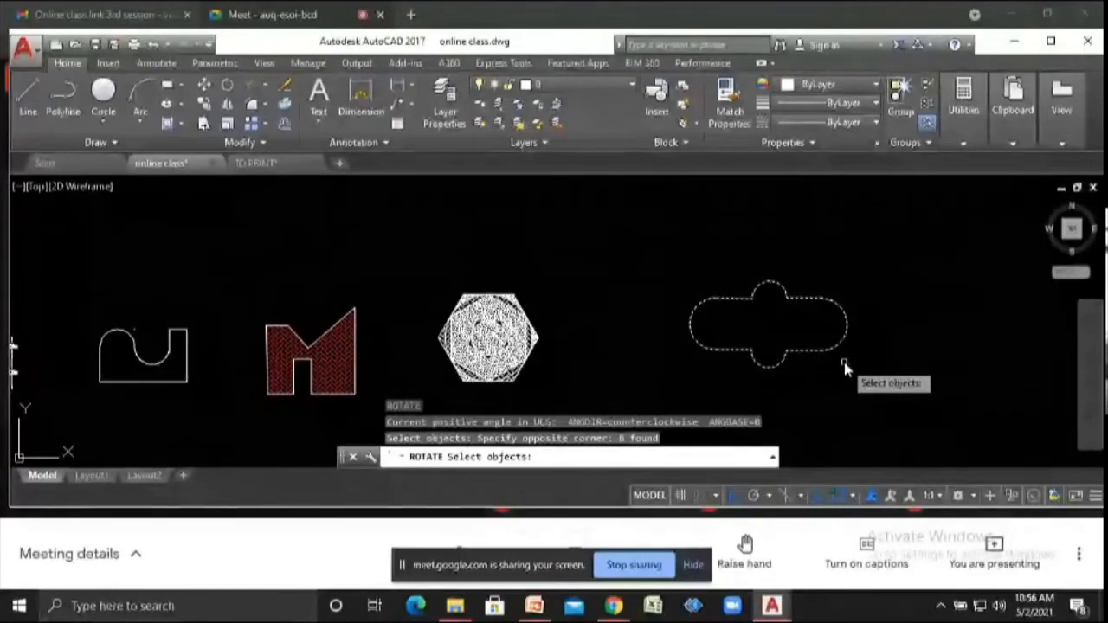
key("Escape")
- Rotate the rounded capsule-shaped outline 90 degrees about its centre
type("ro")
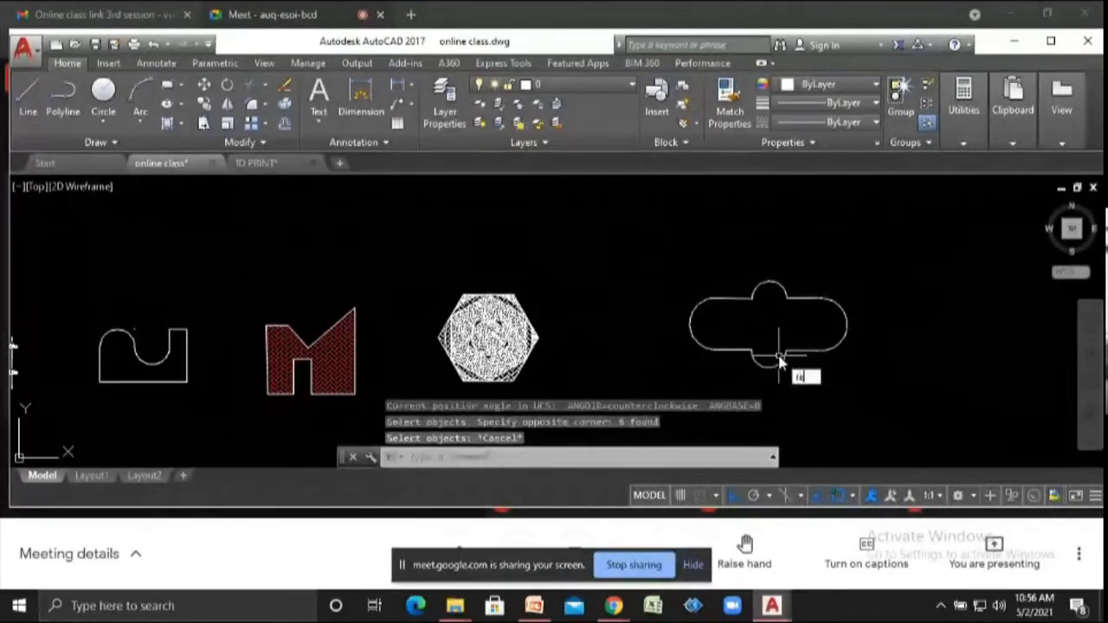
key("Return")
left_click(895, 414)
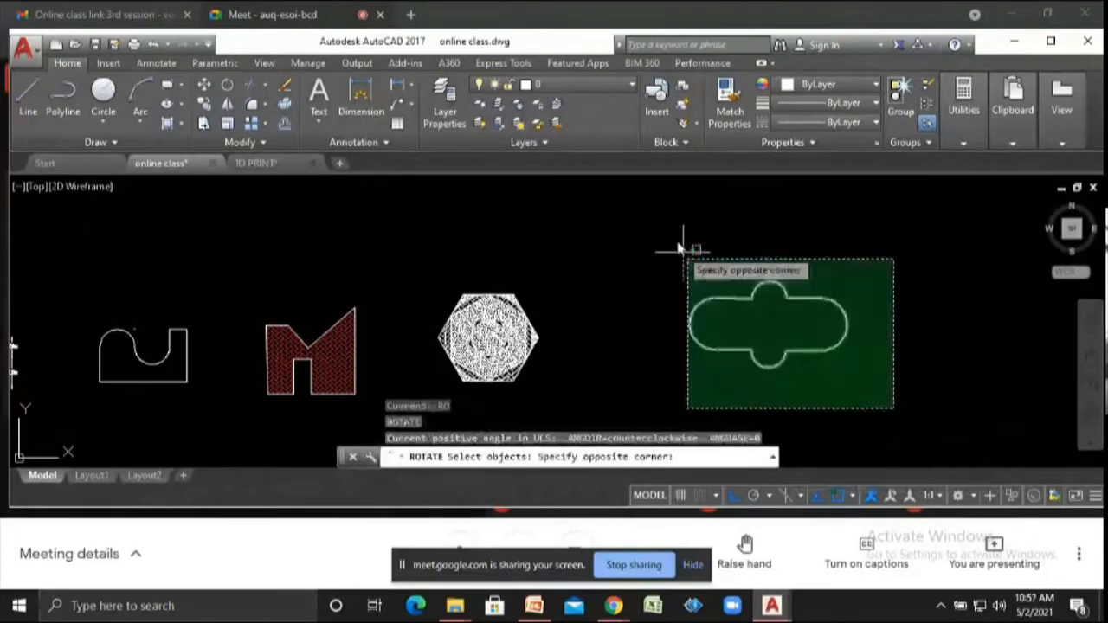
left_click(684, 240)
scroll(598, 274, "down", 4)
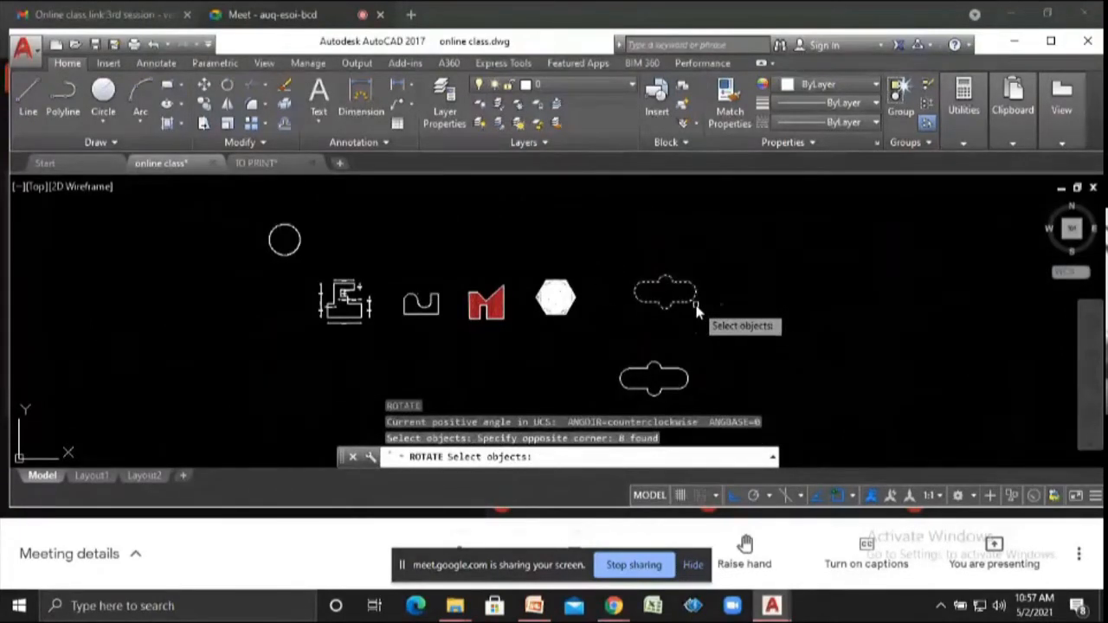
key("Return")
scroll(693, 299, "up", 2)
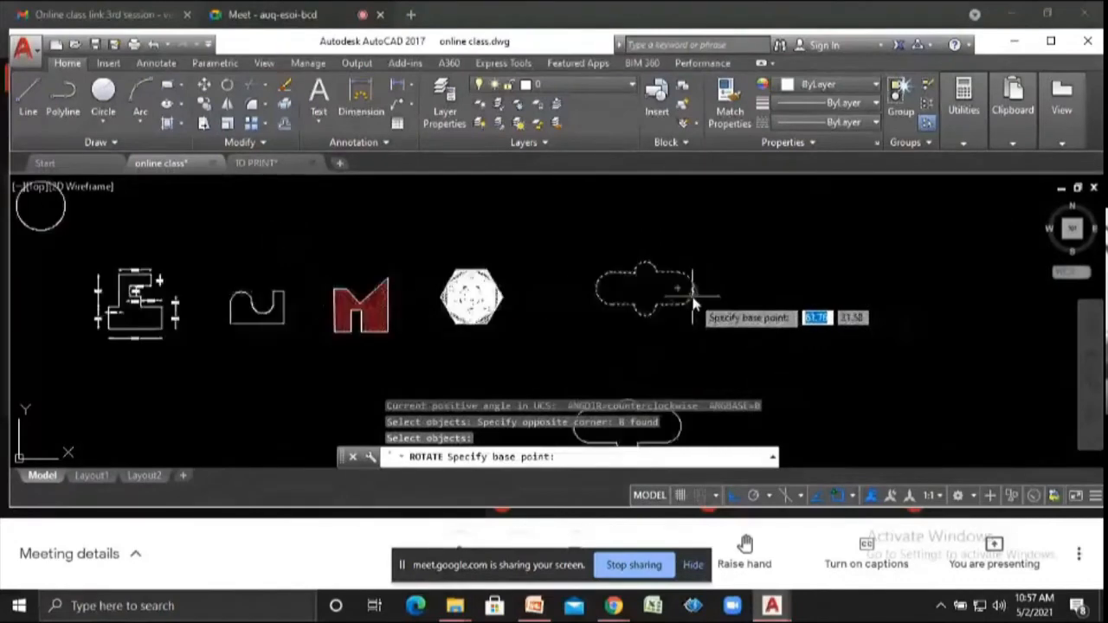
scroll(692, 298, "up", 2)
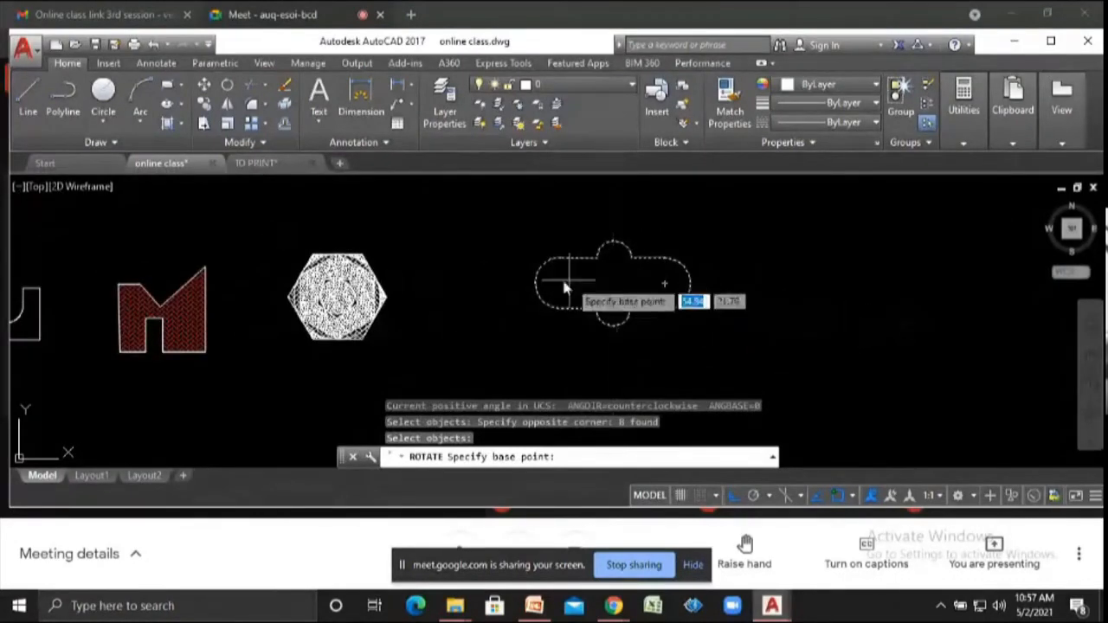
left_click(613, 280)
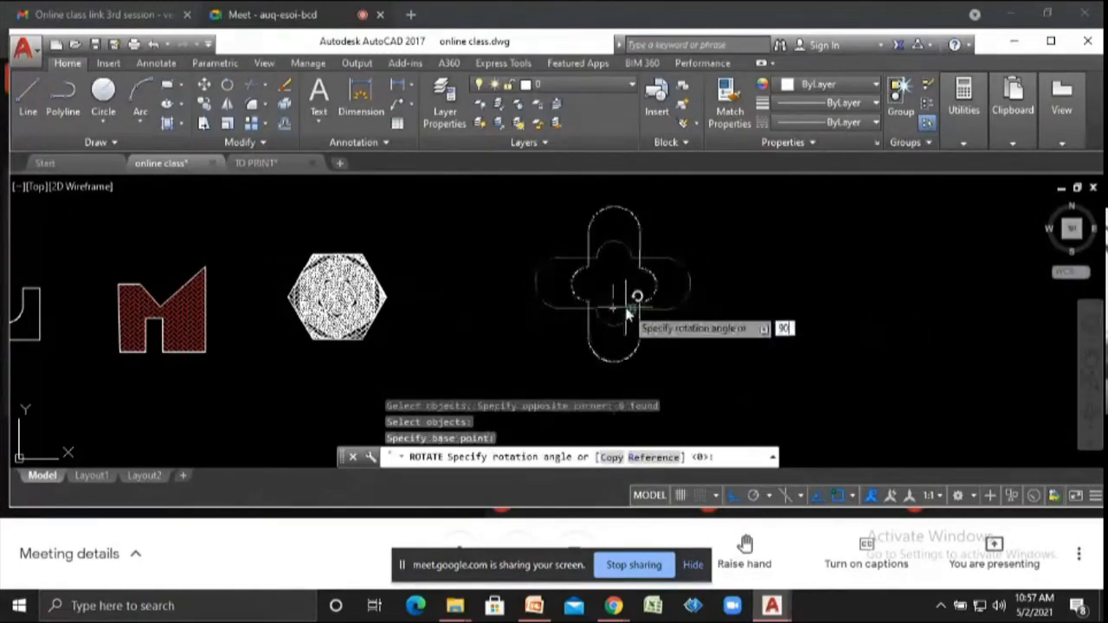
type("90")
key("Return")
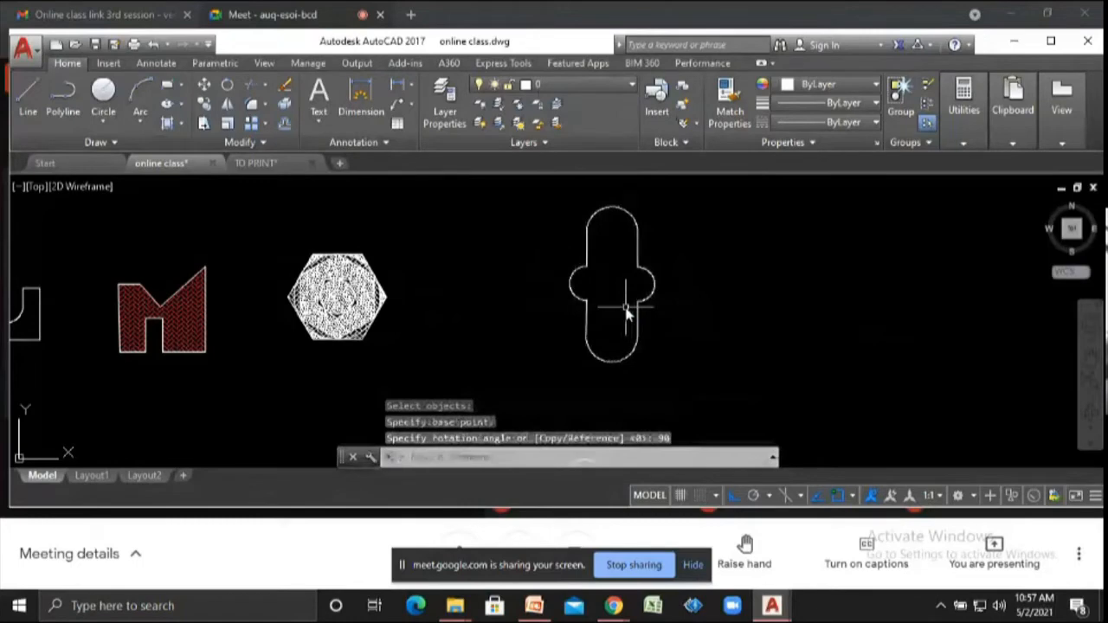
- Rotate a copy of the vertical capsule shape 90 degrees about a point near its right bulge
type("Ro")
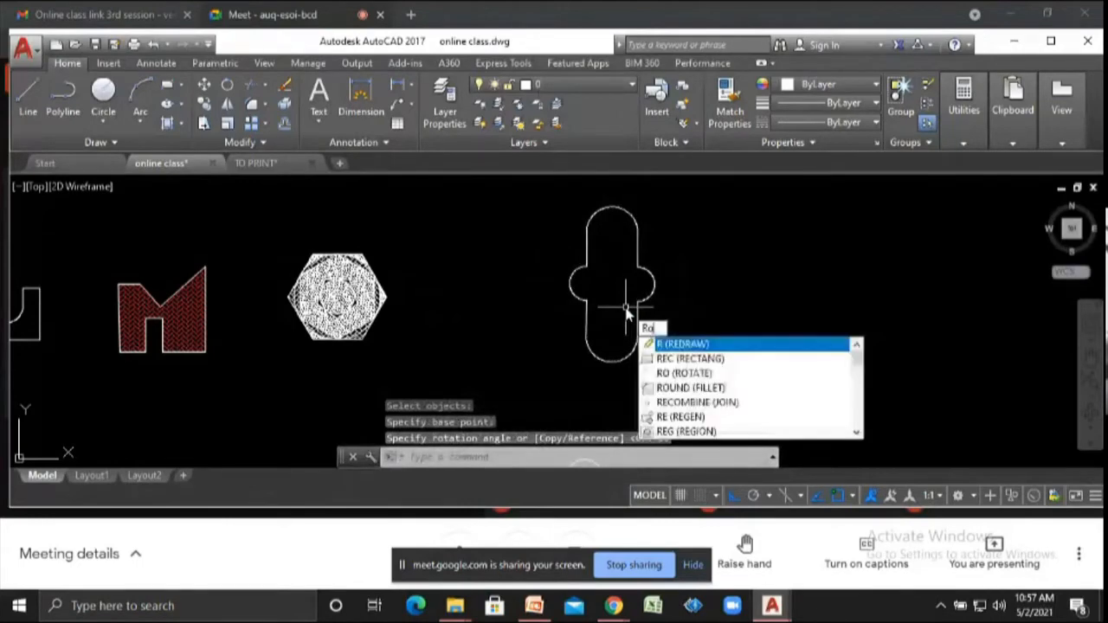
key("Return")
left_click(684, 374)
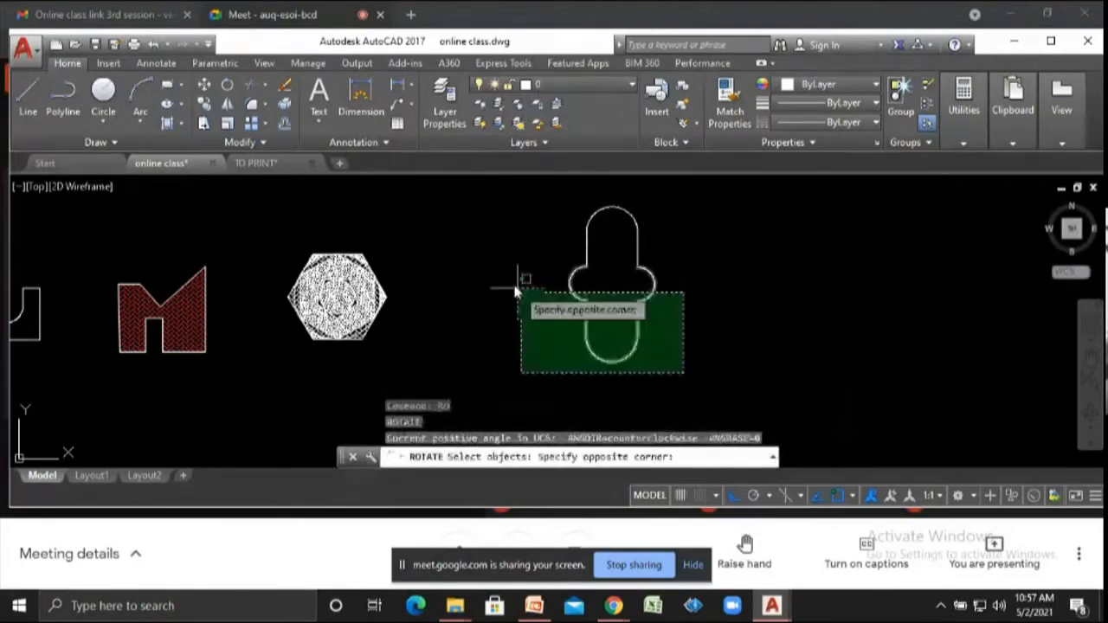
left_click(490, 184)
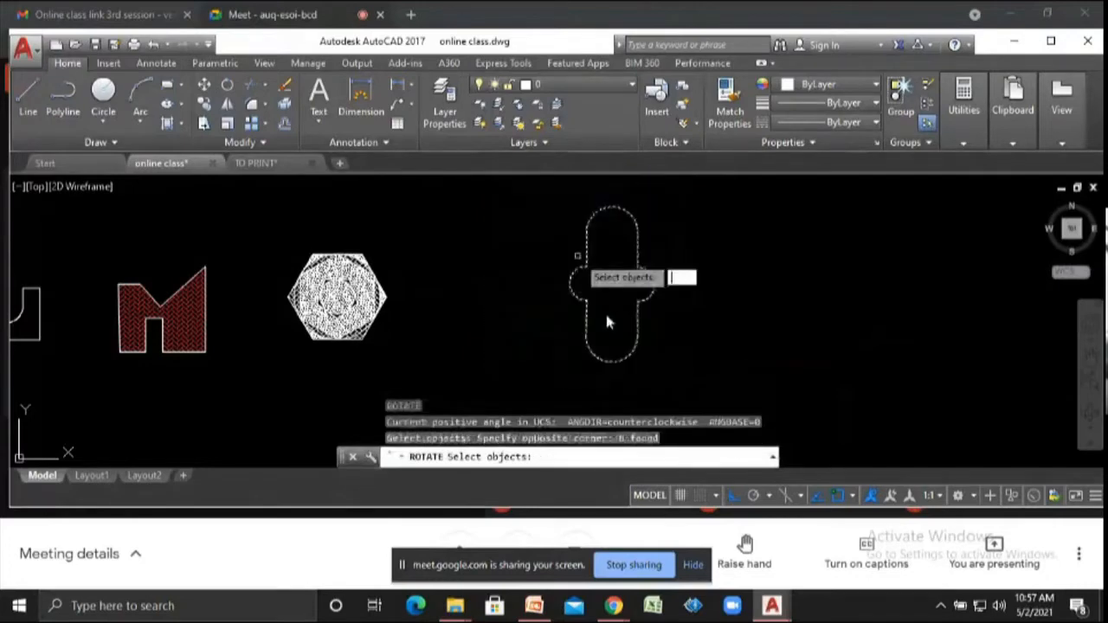
key("Return")
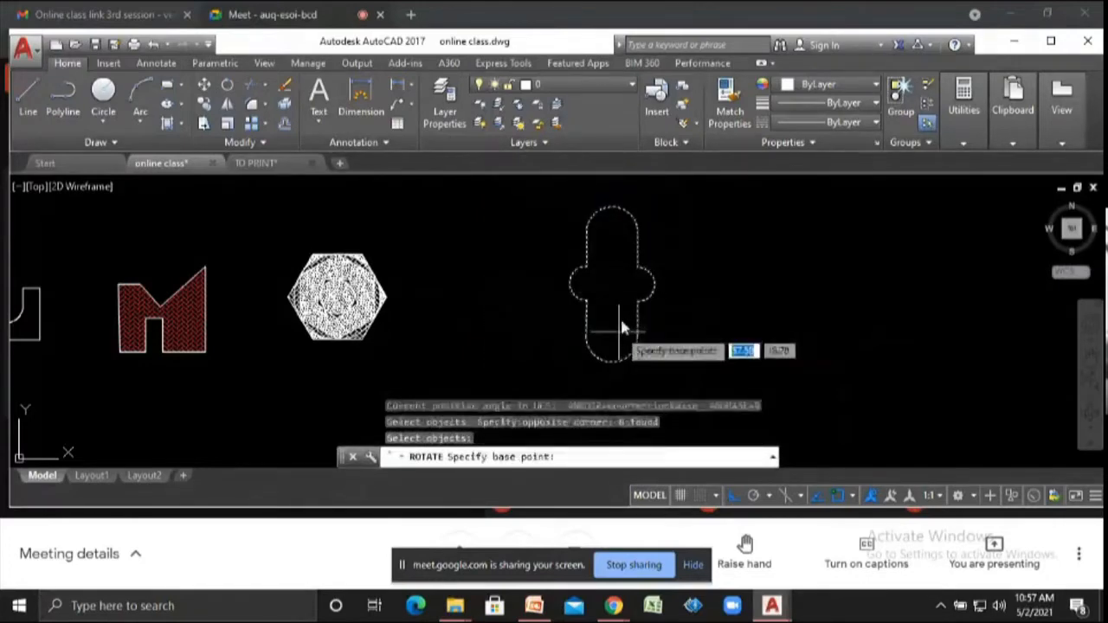
left_click(654, 289)
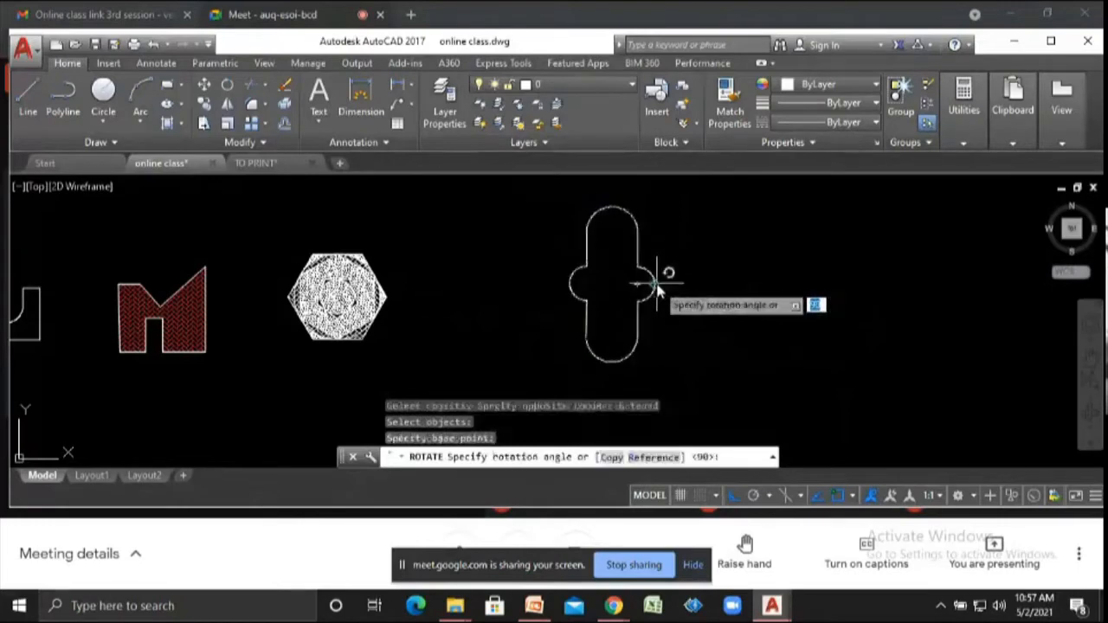
left_click(612, 457)
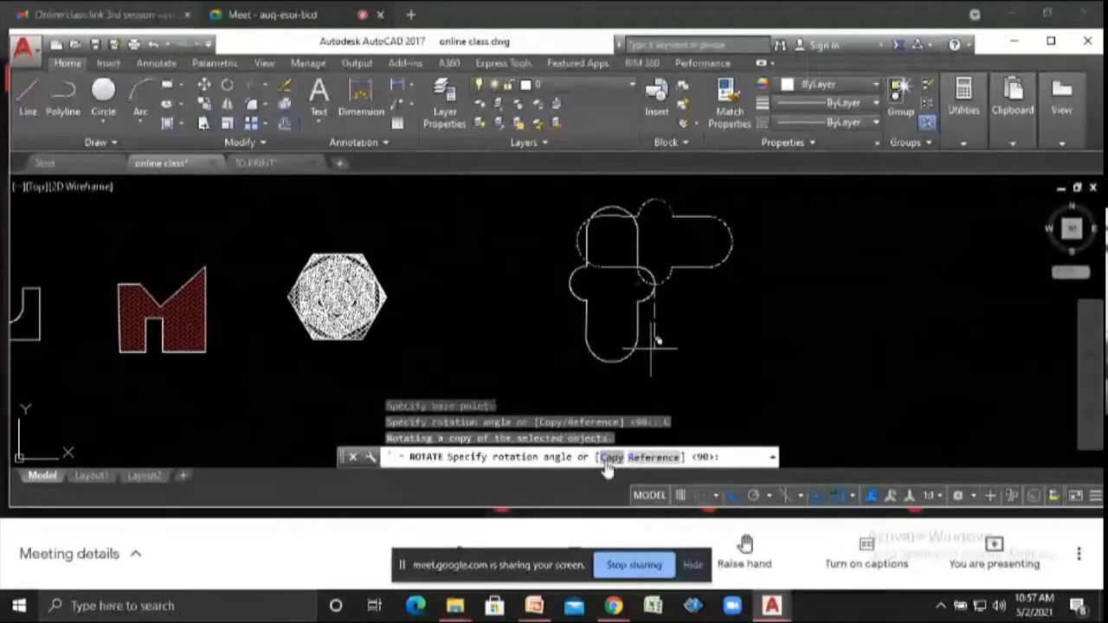
type("90")
key("Return")
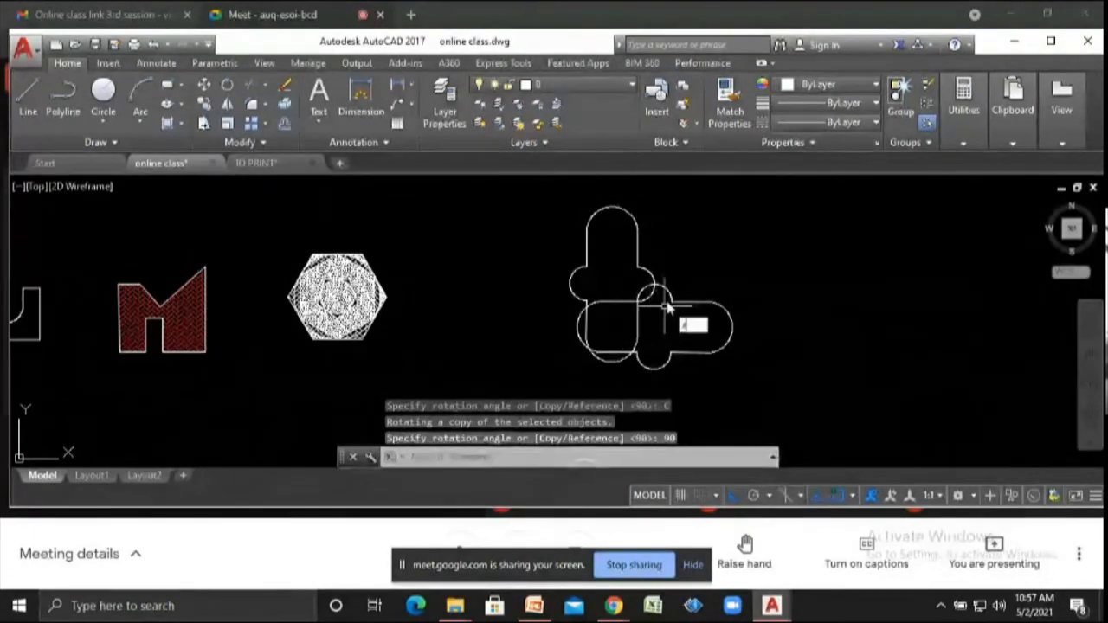
- Rotate the circle about its right quadrant point using a reference angle of 45 and a new angle of 90
scroll(753, 351, "down", 4)
type("ro")
key("Return")
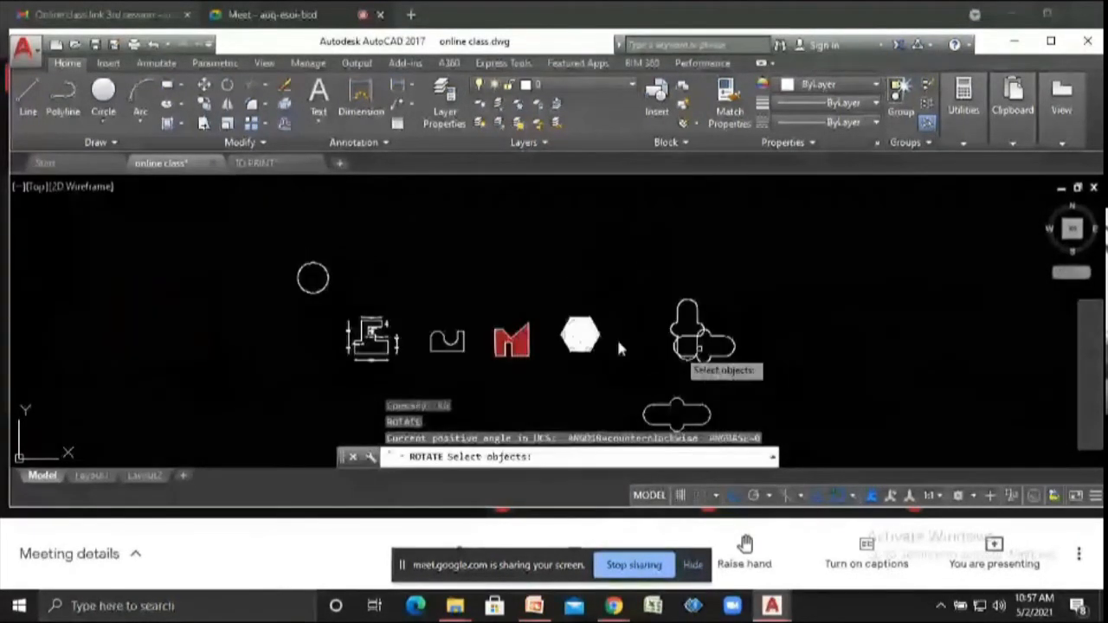
scroll(675, 316, "up", 4)
scroll(658, 319, "down", 4)
scroll(351, 294, "up", 2)
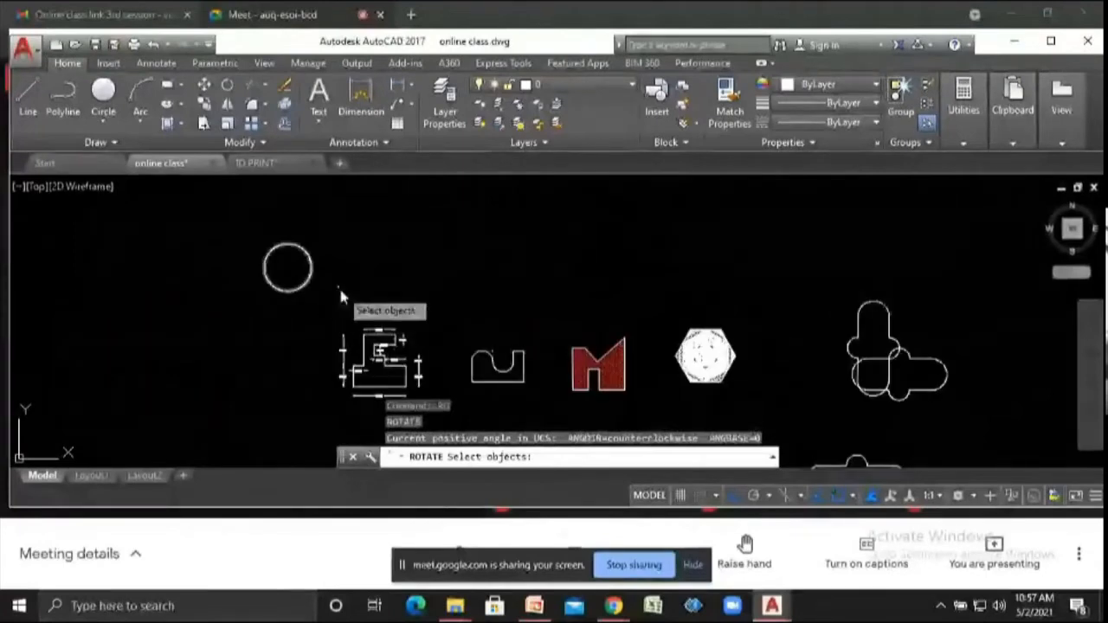
left_click(345, 298)
left_click(183, 202)
key("Return")
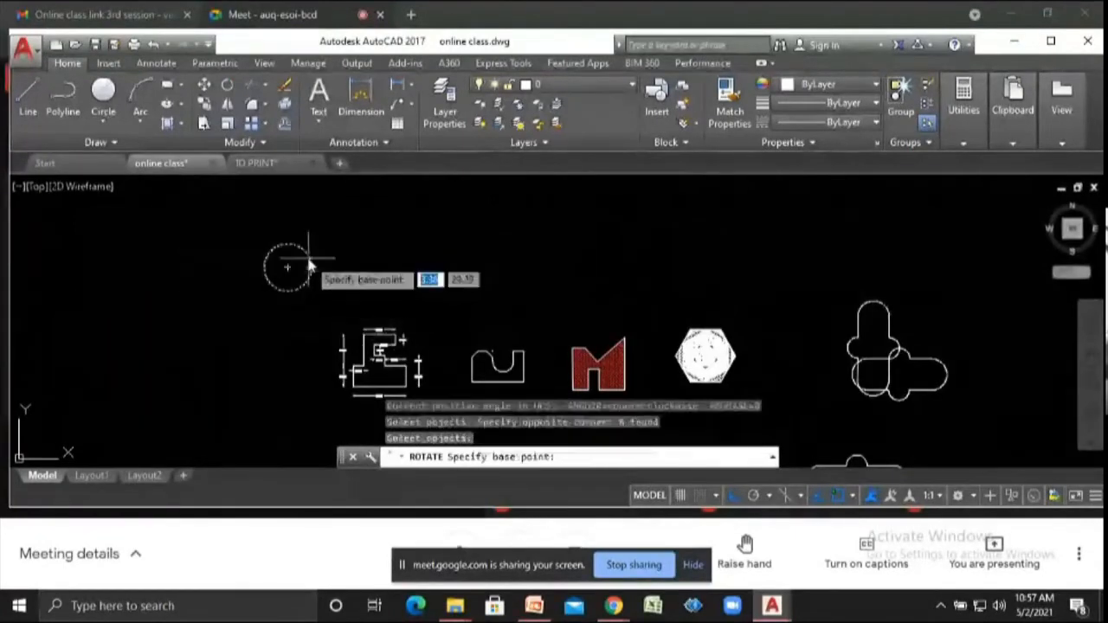
left_click(310, 270)
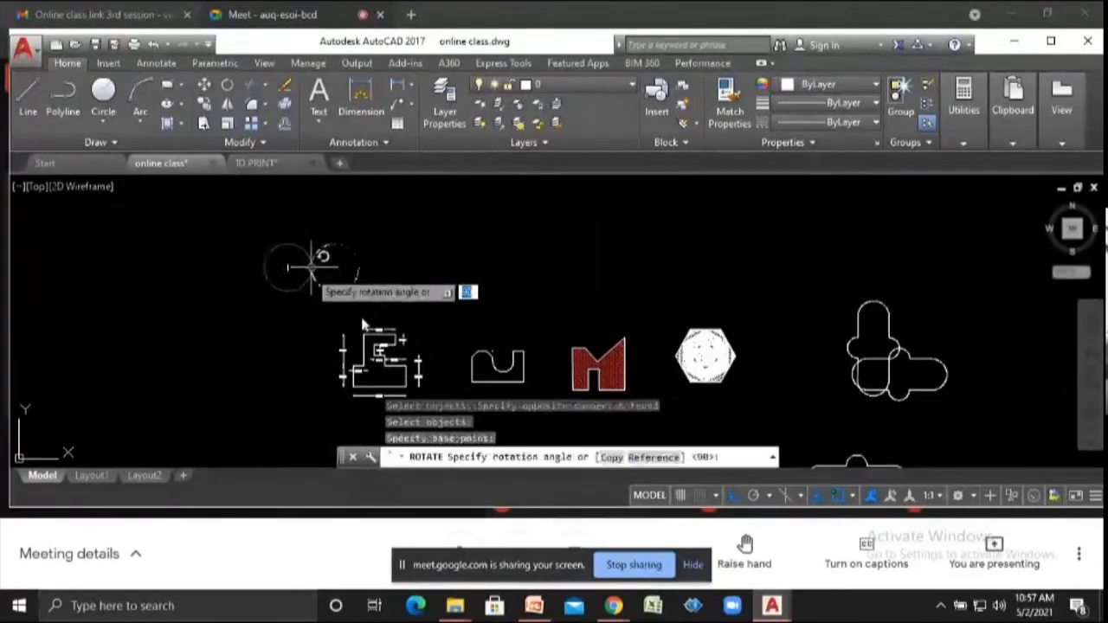
left_click(643, 464)
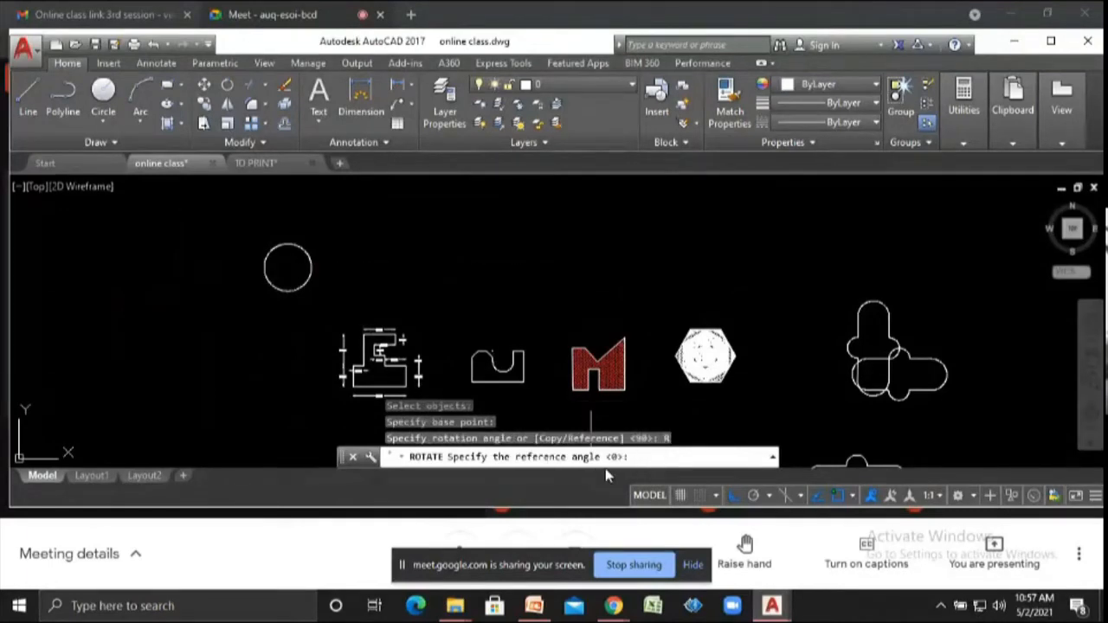
type("45")
key("Return")
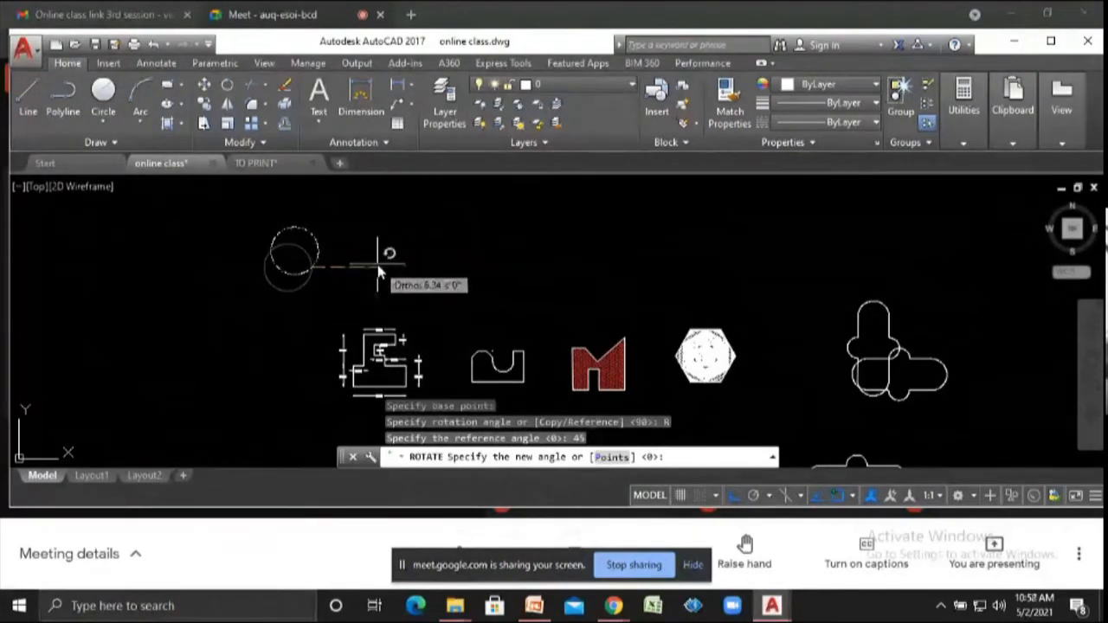
type("90")
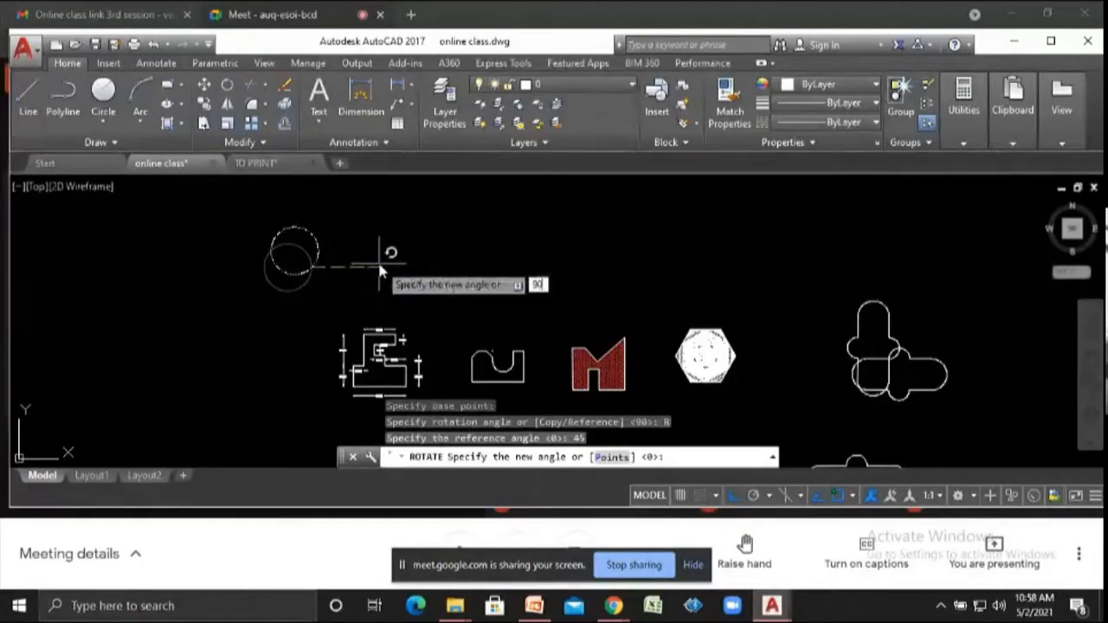
key("Return")
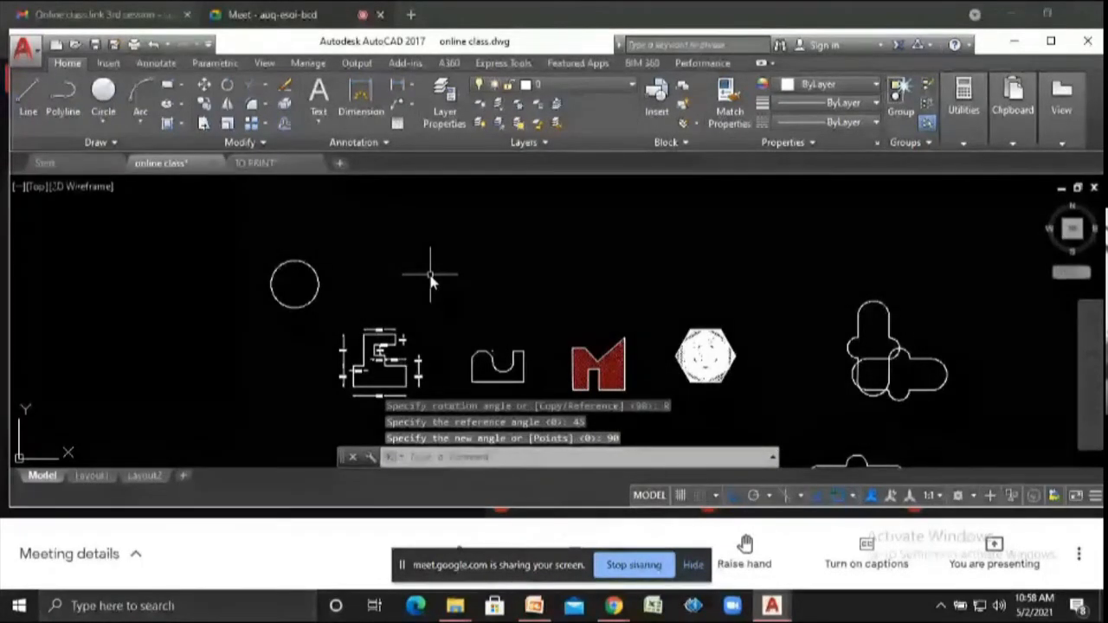
- Rotate the U-shaped profile about its bottom-right corner using a reference angle of 45 and a new angle of 90
scroll(505, 256, "down", 2)
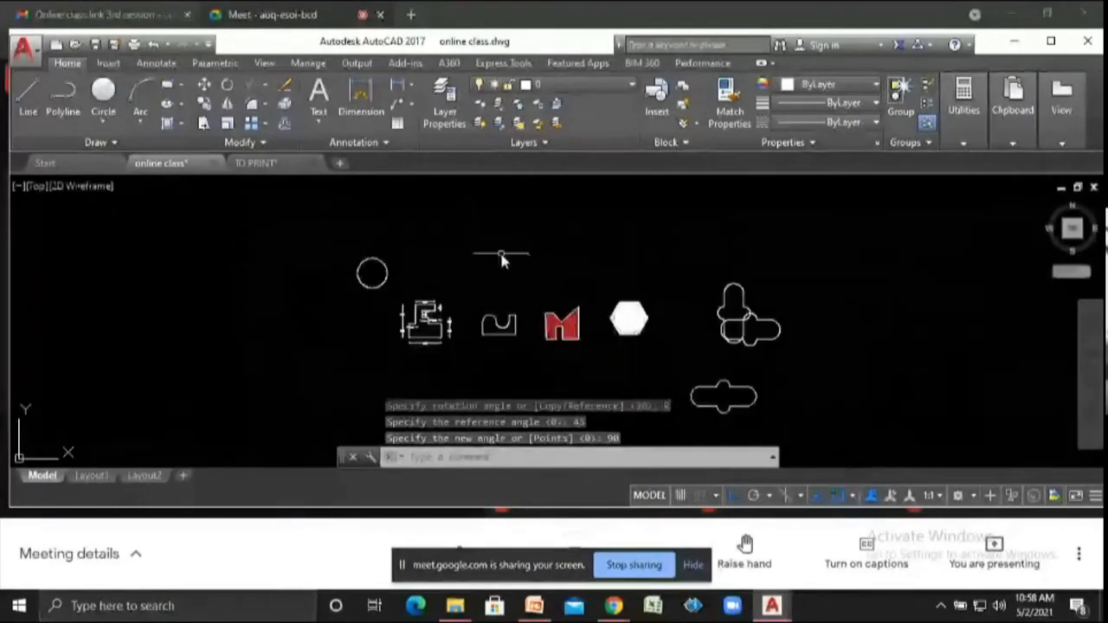
scroll(487, 349, "up", 3)
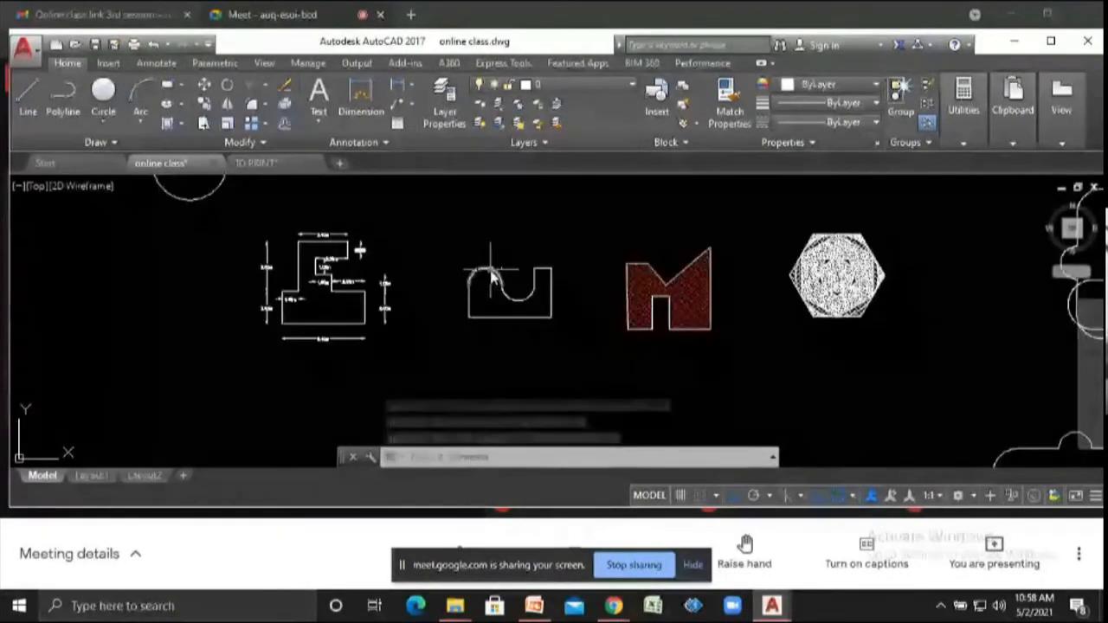
type("ro")
key("Return")
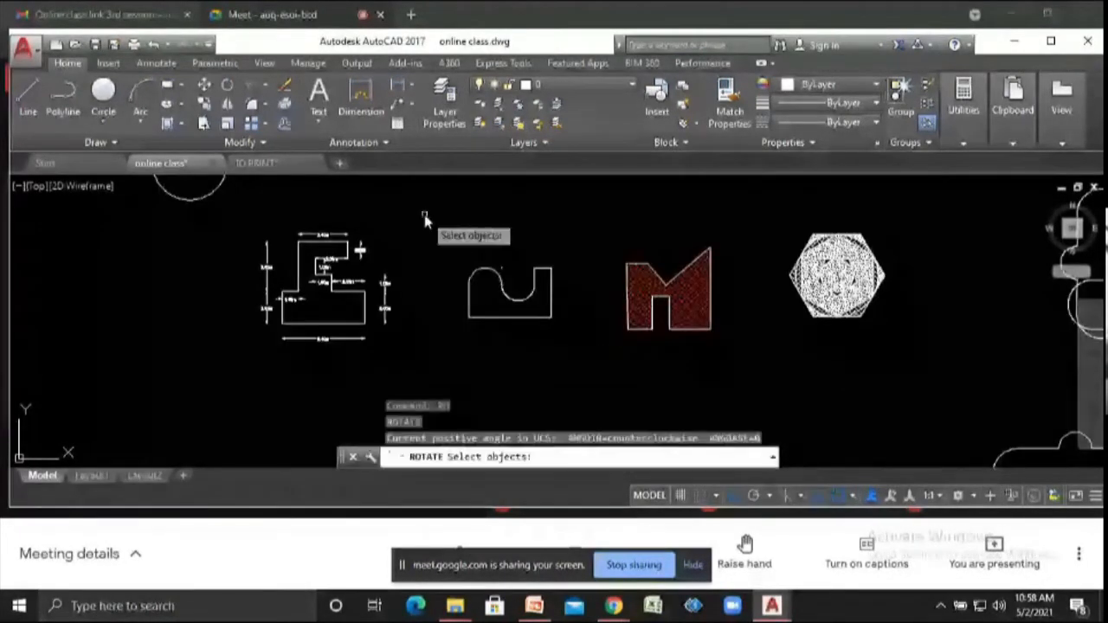
left_click(424, 220)
left_click(577, 354)
key("Return")
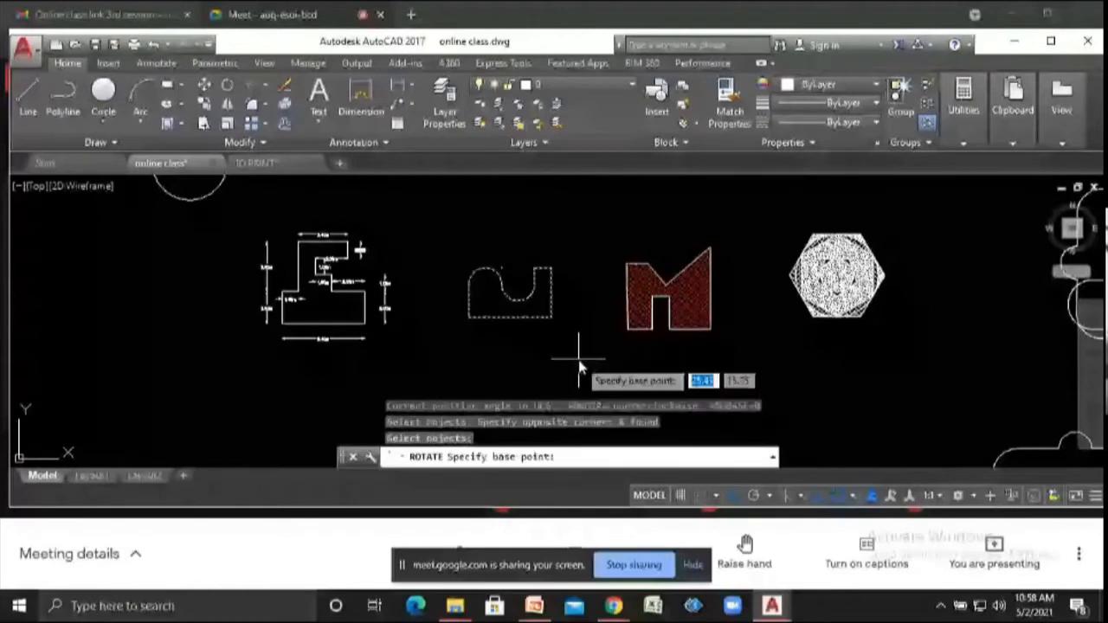
left_click(552, 319)
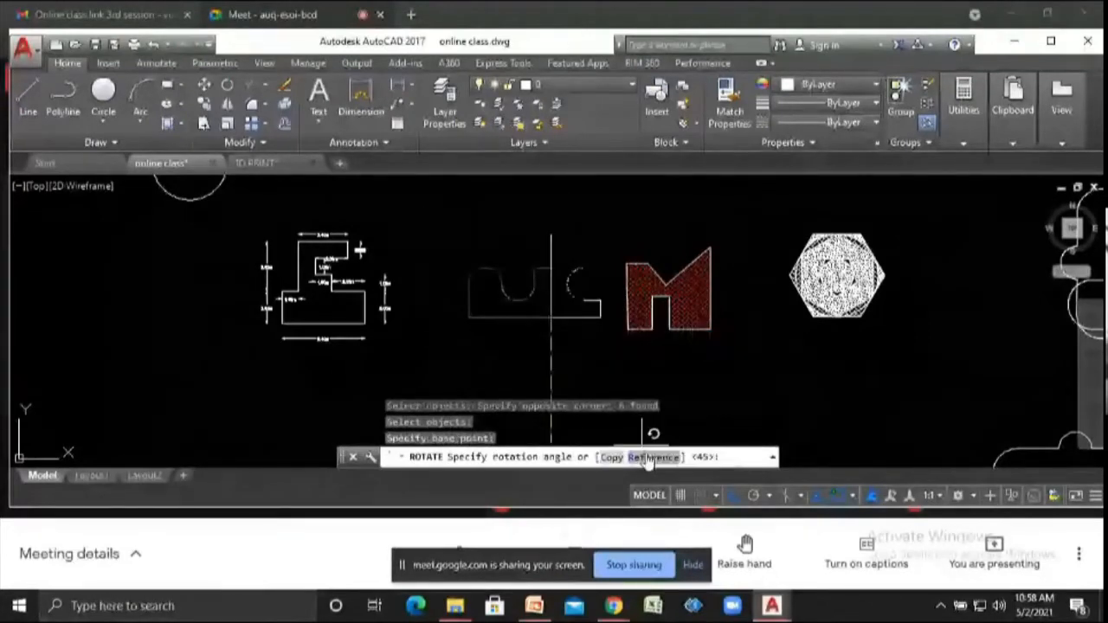
left_click(647, 458)
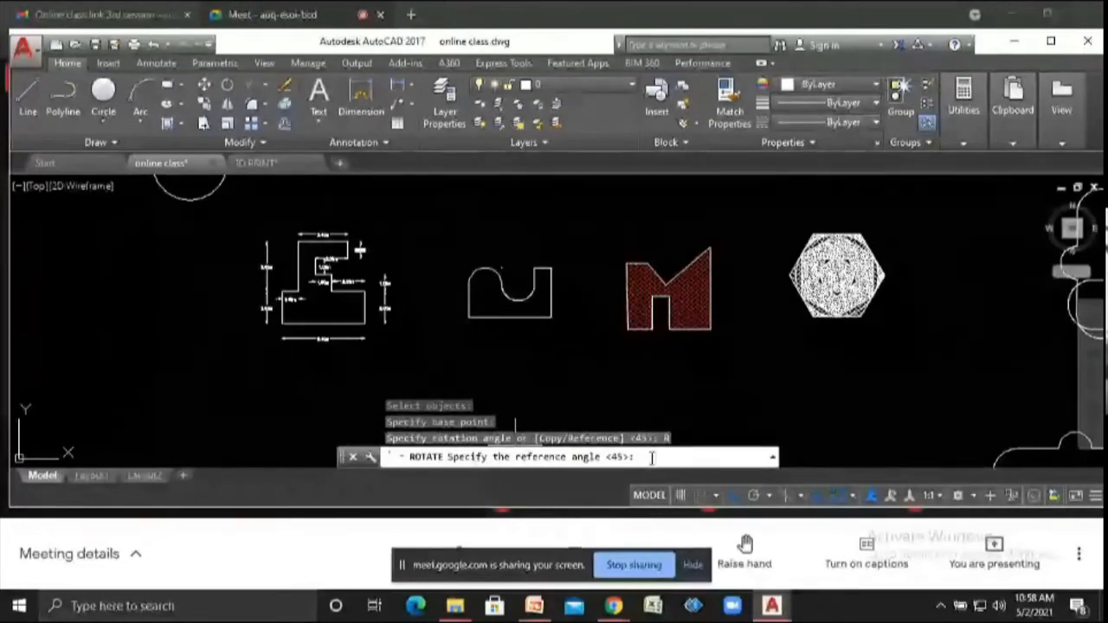
type("45")
key("Return")
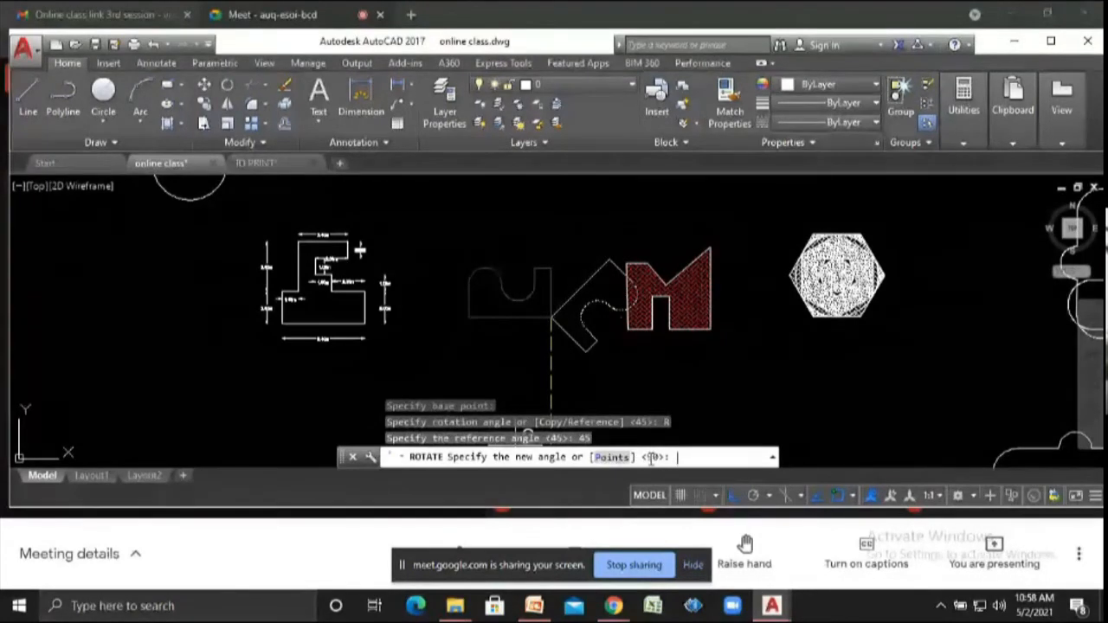
type("90")
key("Return")
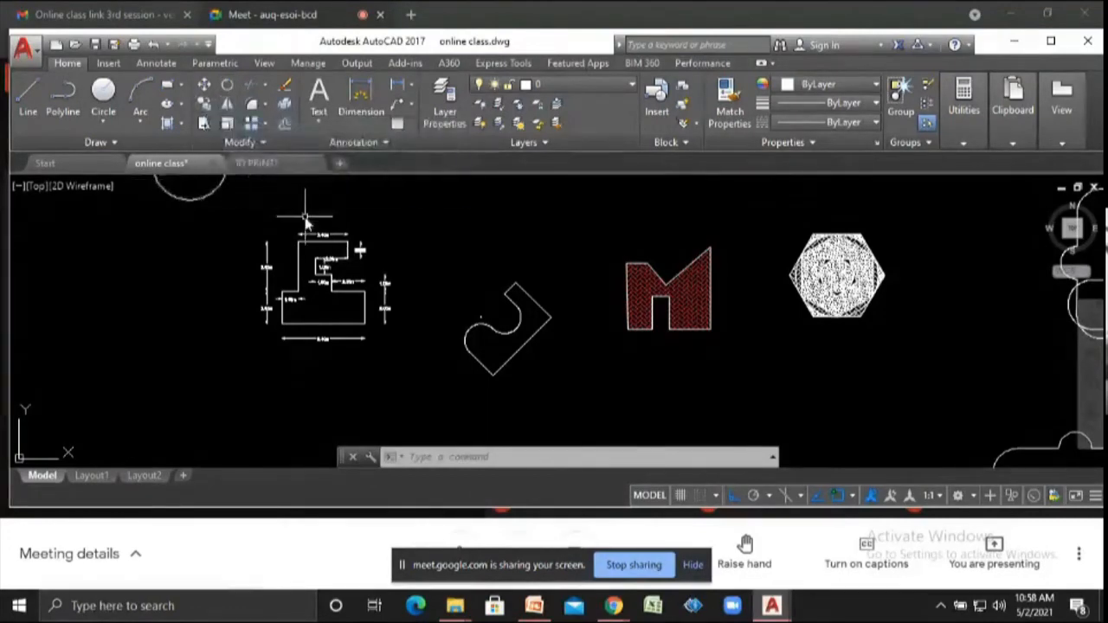
- Copy the J-shaped profile to a point directly above it
type("co")
key("Return")
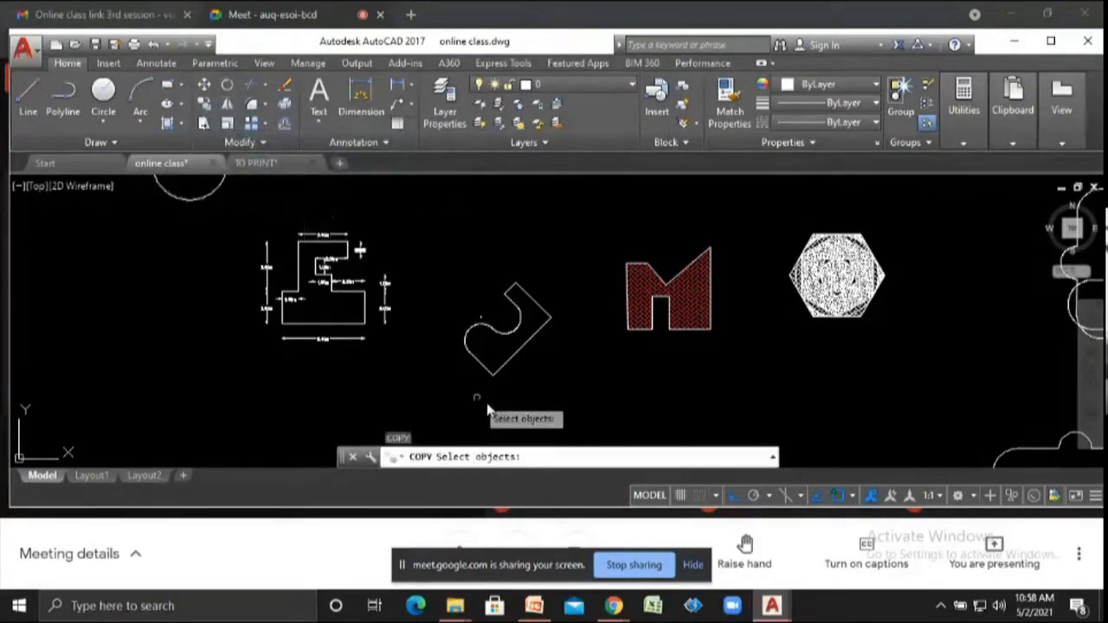
left_click(438, 249)
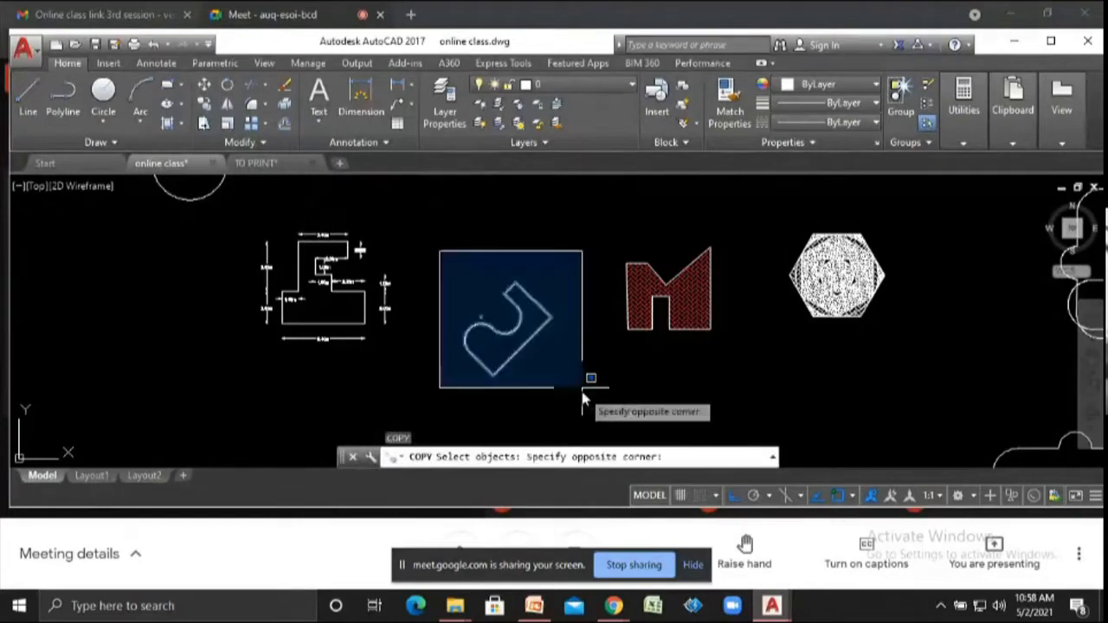
left_click(610, 395)
key("Return")
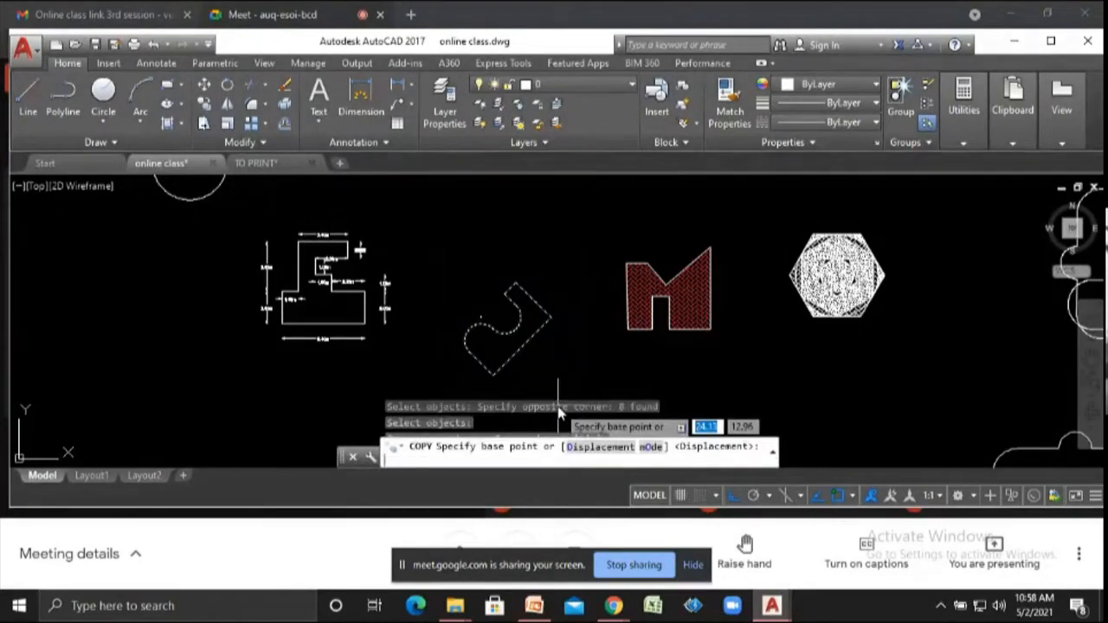
left_click(495, 373)
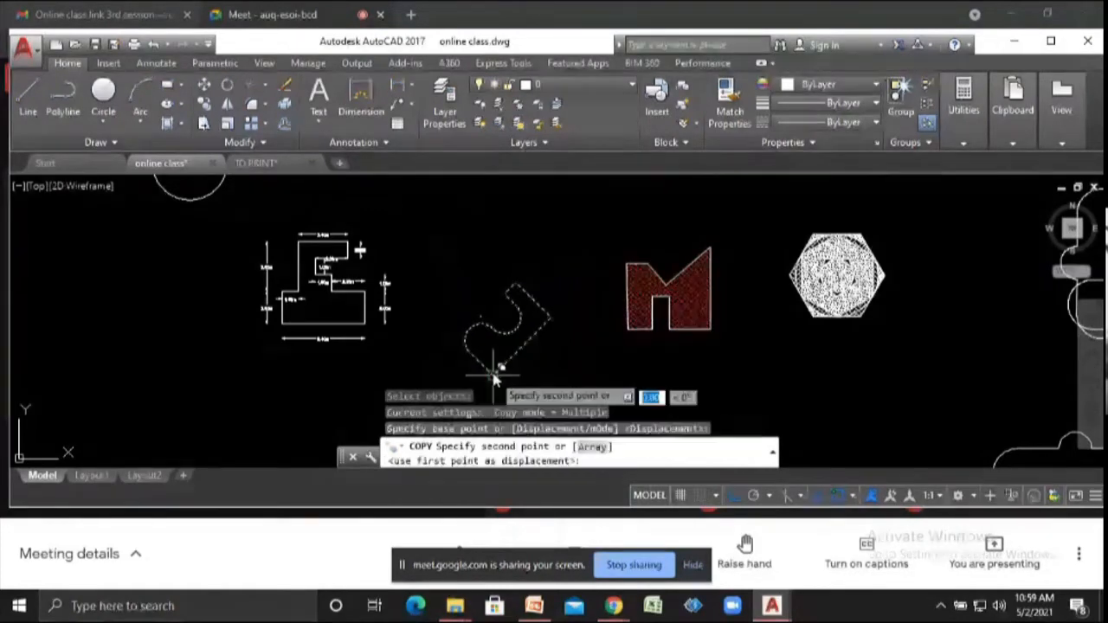
left_click(507, 262)
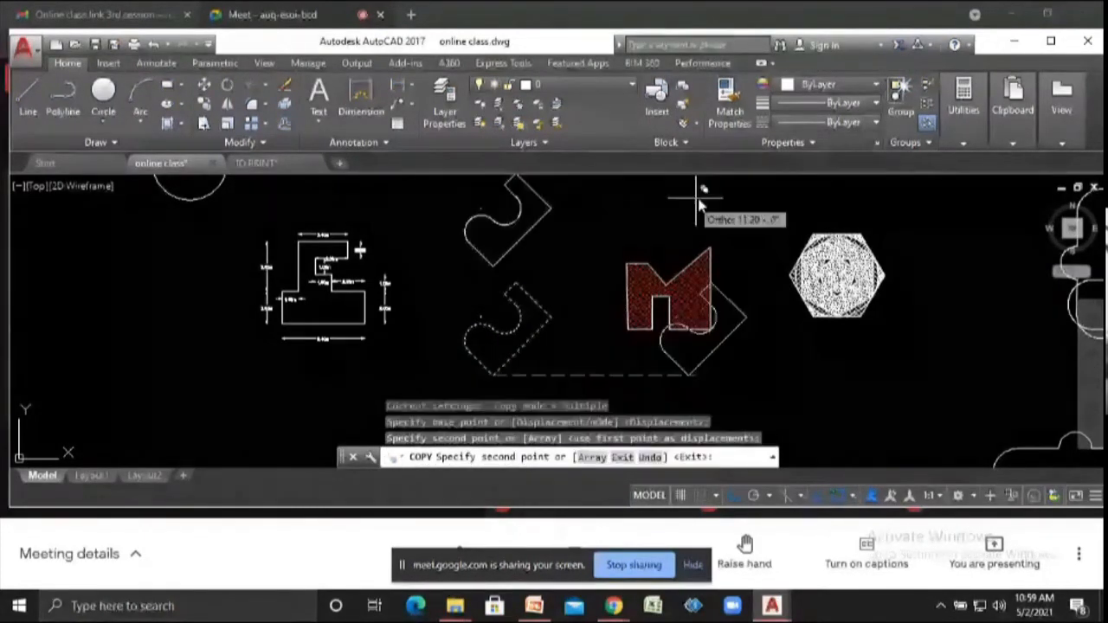
- Place five more copies of the J-shaped profile at scattered points across the drawing
scroll(559, 305, "down", 4)
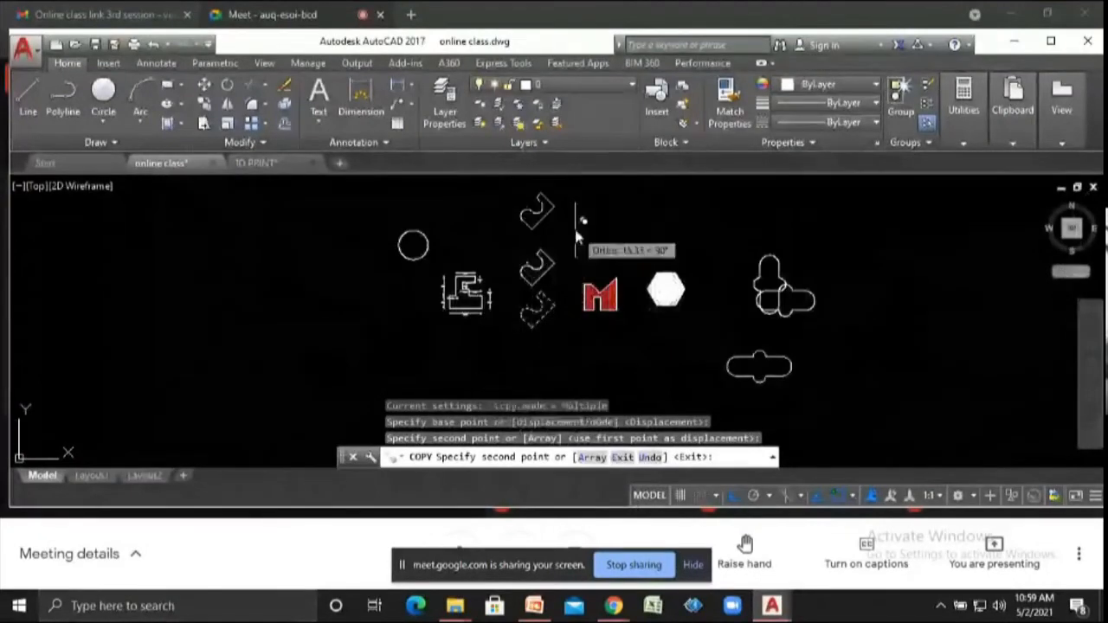
left_click(509, 241)
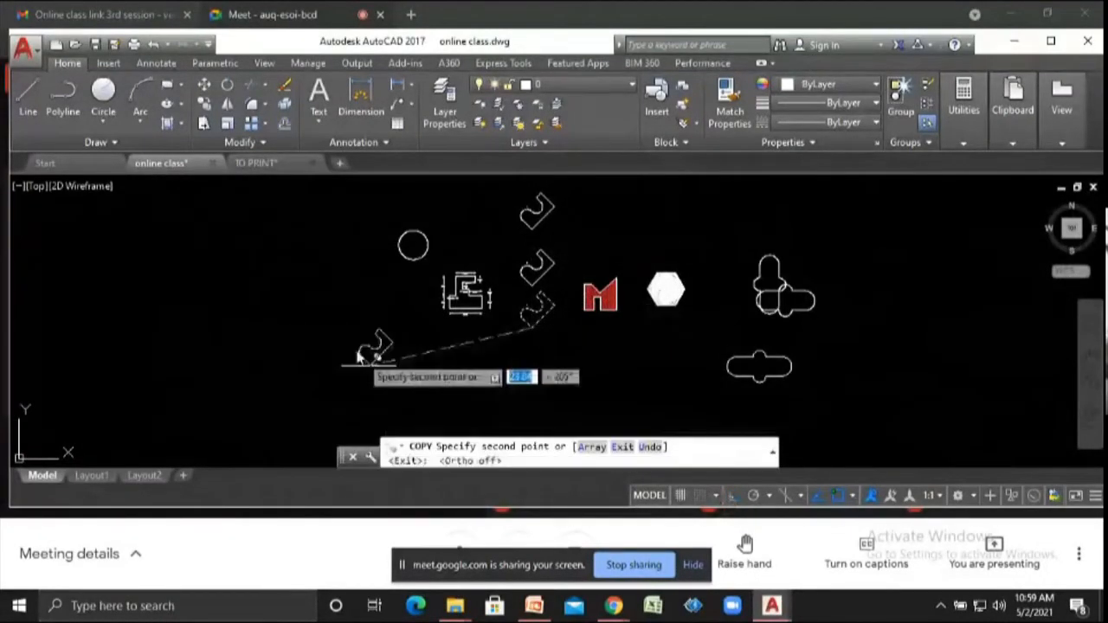
left_click(363, 354)
left_click(241, 299)
left_click(187, 392)
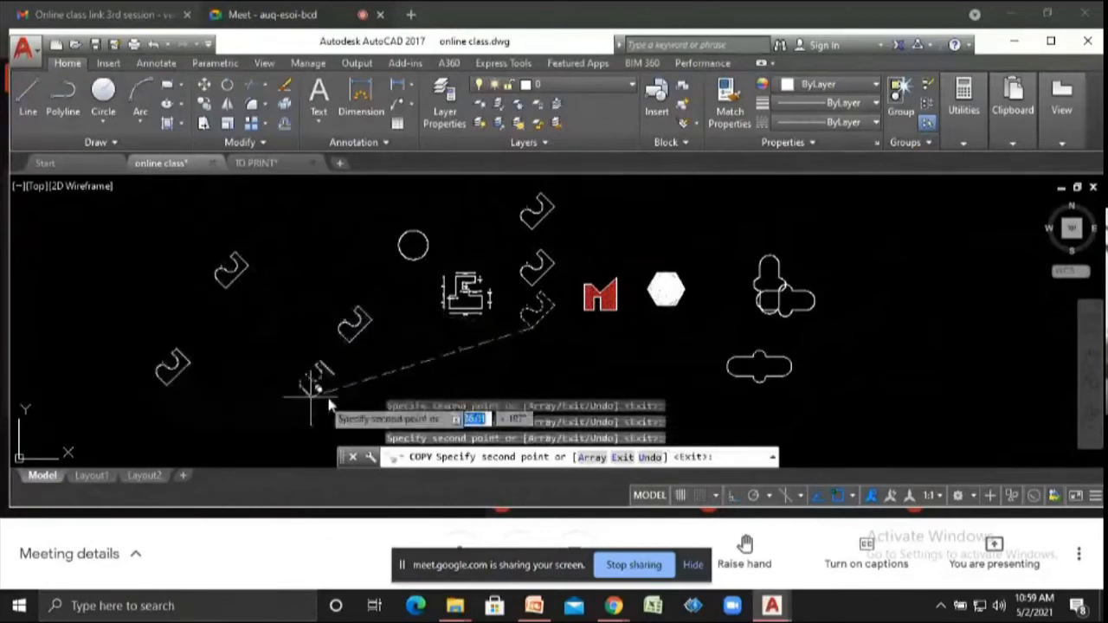
left_click(322, 397)
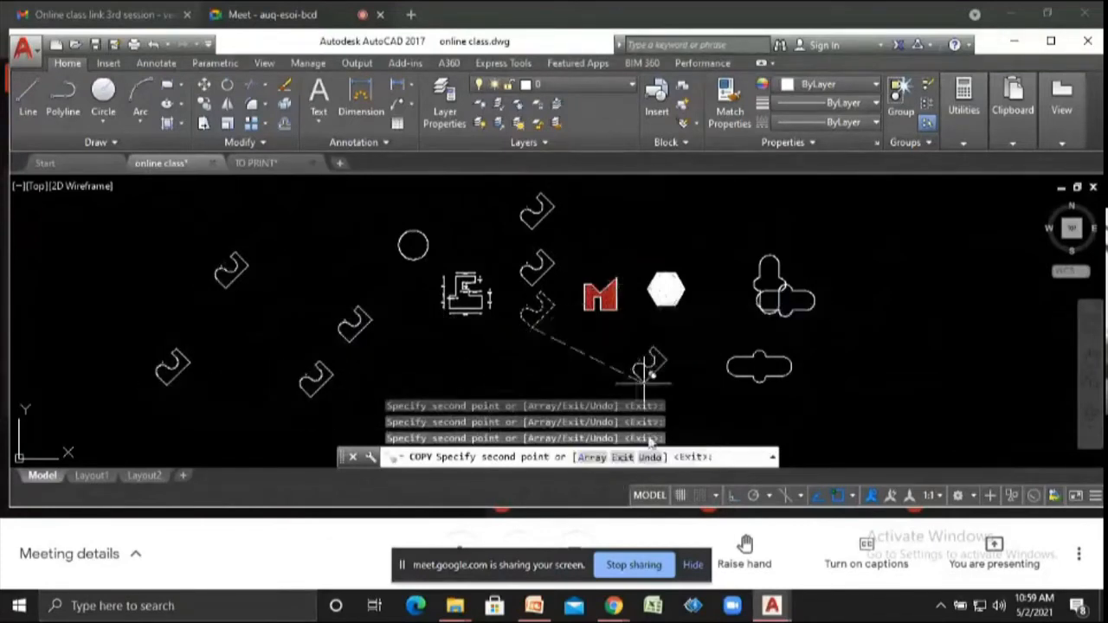
- Copy the J-shaped profile as an array of 4 items running diagonally up to the right
left_click(594, 457)
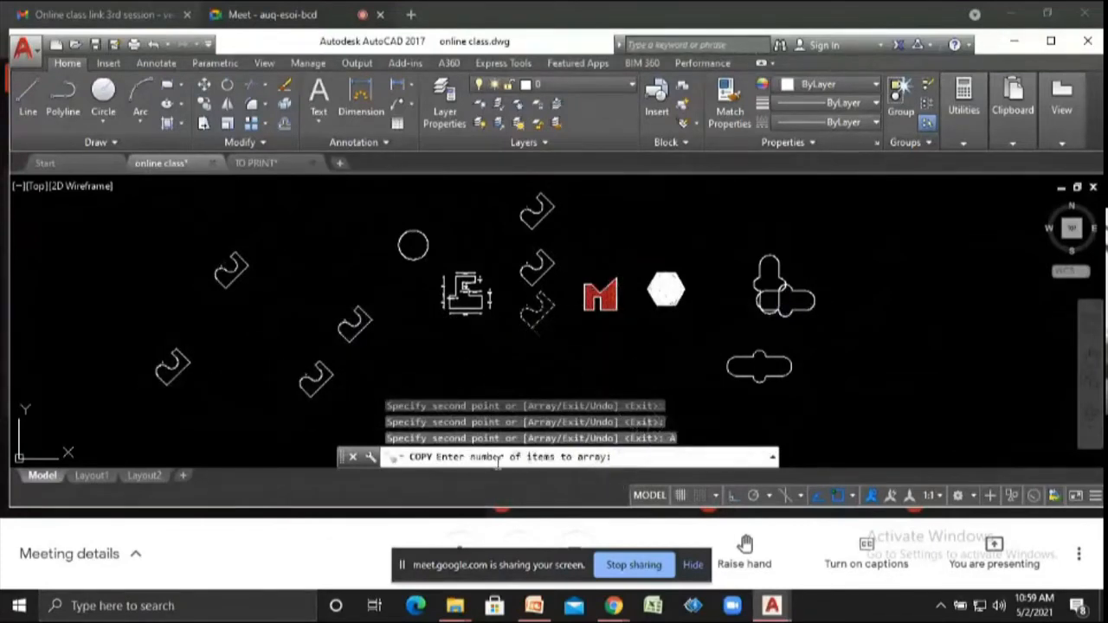
type("4")
key("Return")
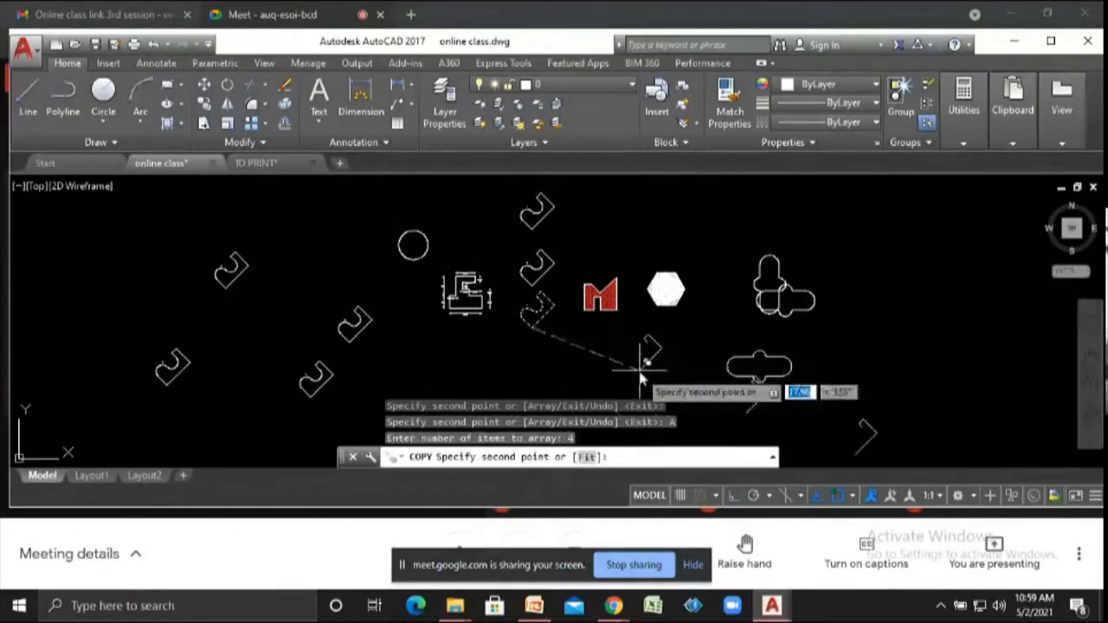
scroll(606, 346, "down", 3)
scroll(587, 340, "up", 3)
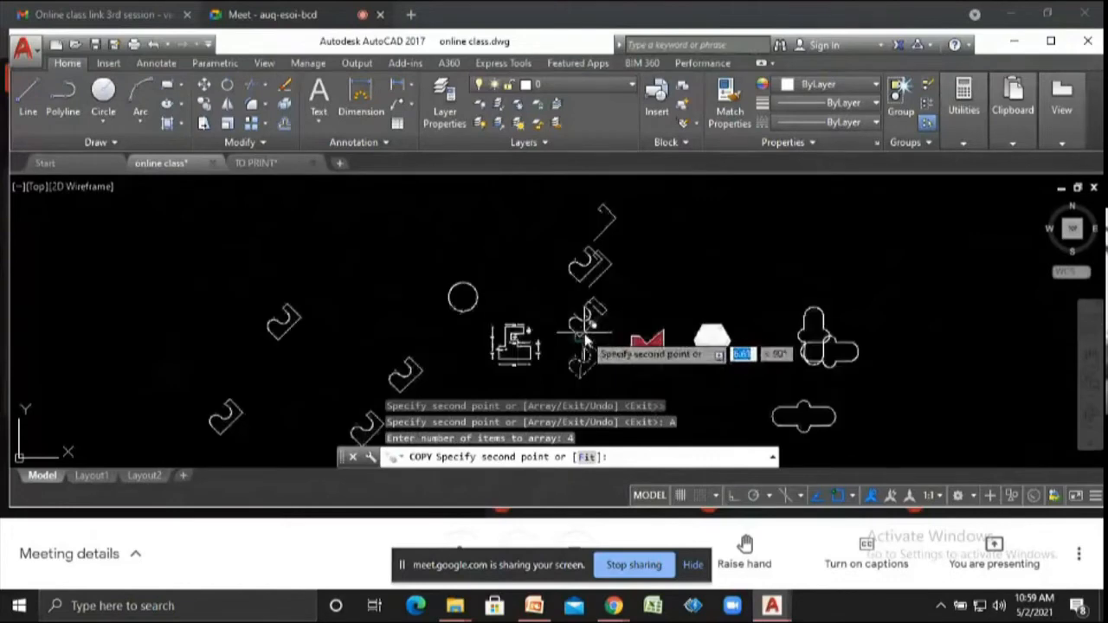
scroll(666, 327, "down", 4)
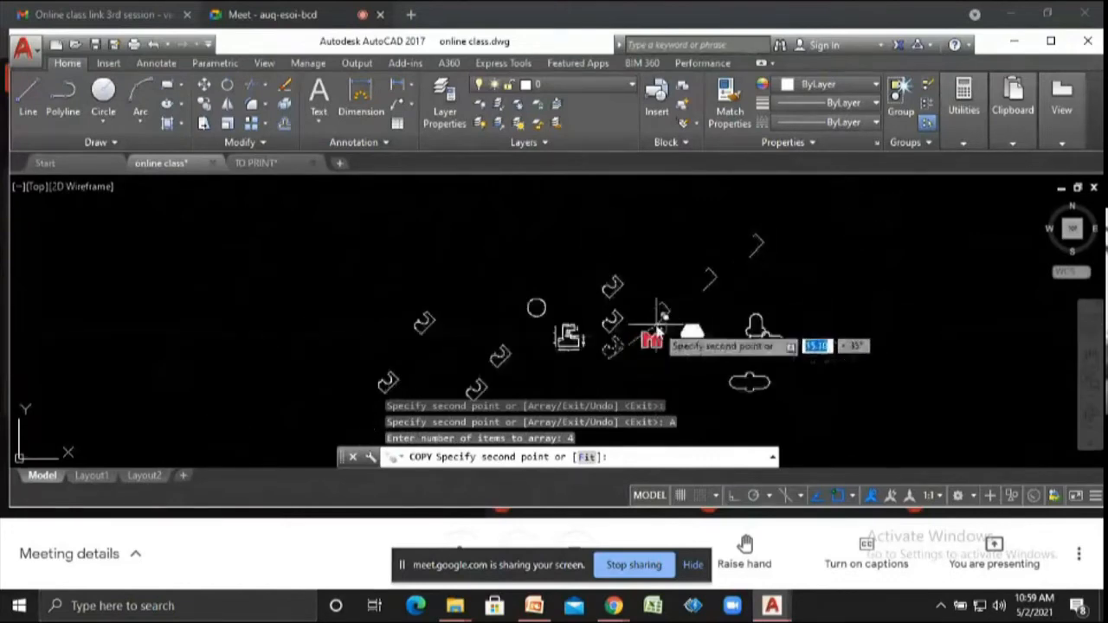
left_click(695, 299)
scroll(691, 285, "up", 4)
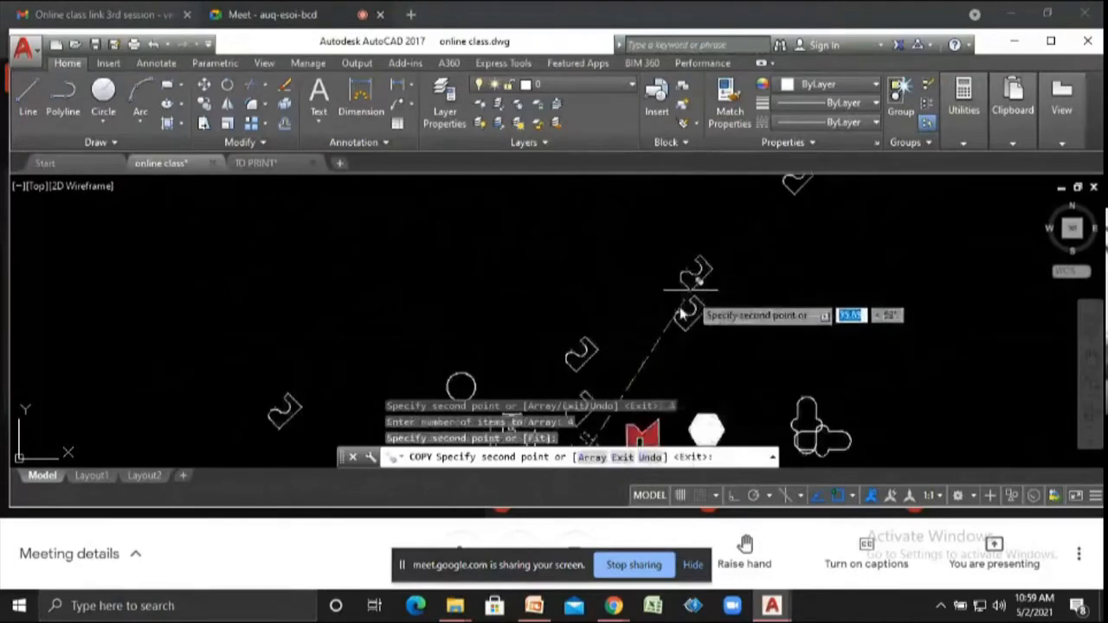
scroll(485, 329, "down", 3)
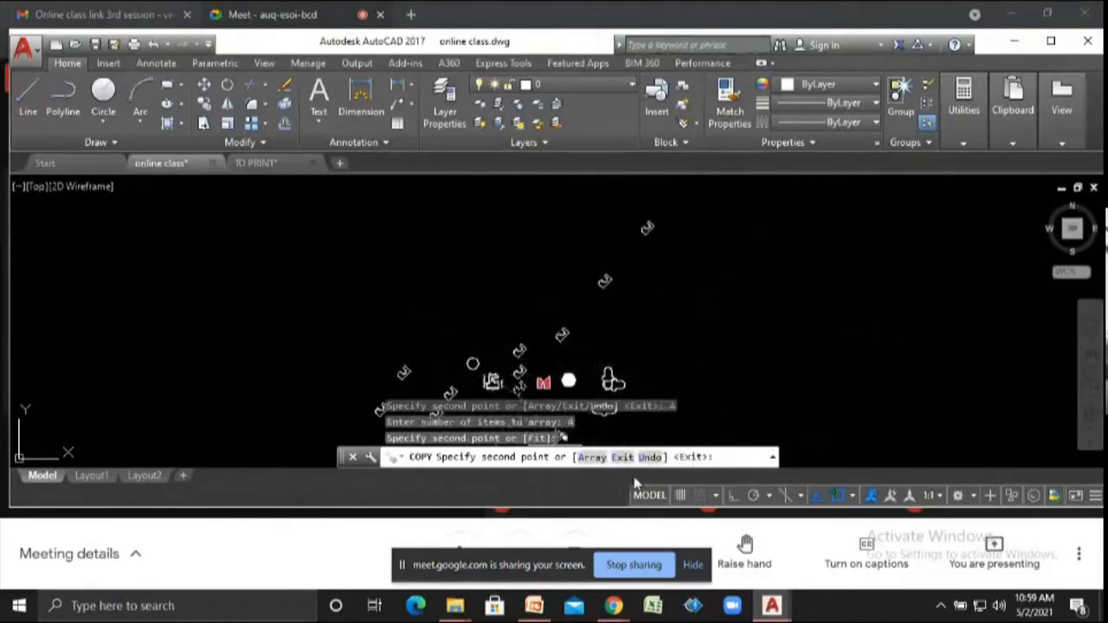
- Add an array of 10 copies of the J-shaped profile along the diagonal and end the Copy command
left_click(595, 457)
type("10")
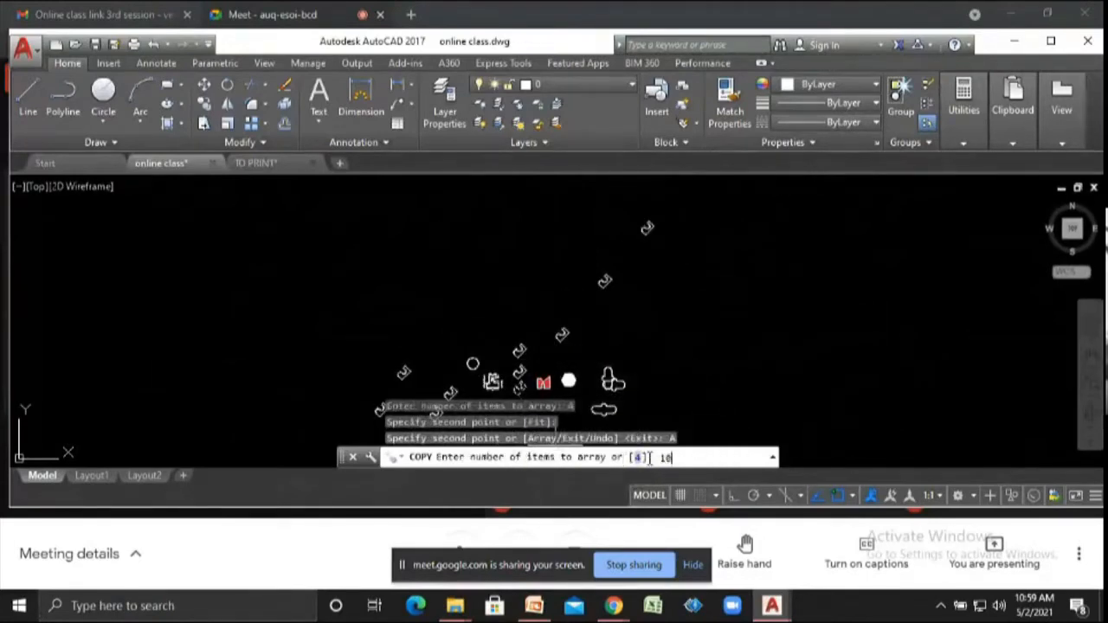
key("Return")
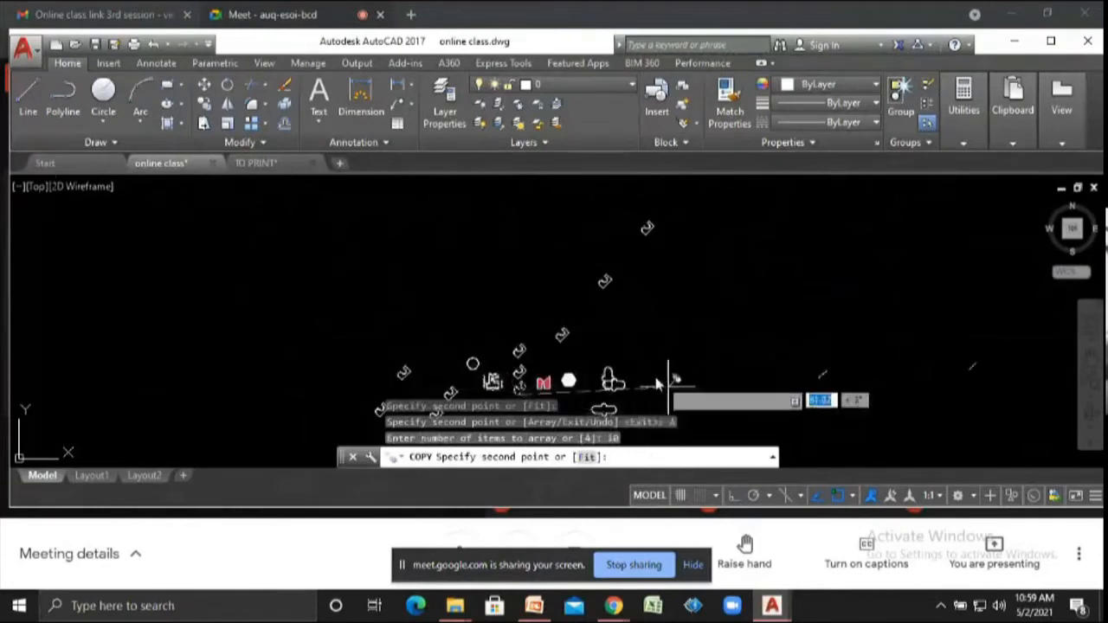
left_click(640, 351)
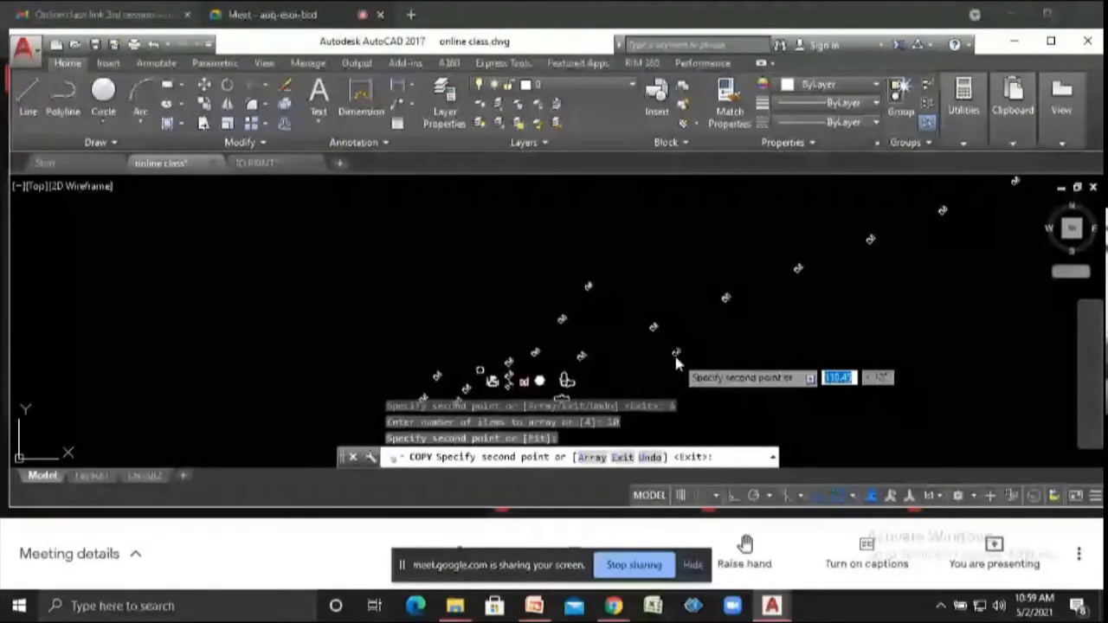
key("Escape")
key("Escape")
- Copy the lower cross-shaped capsule outline as an array of 10 items spaced horizontally to its right with Ortho on
scroll(684, 321, "up", 3)
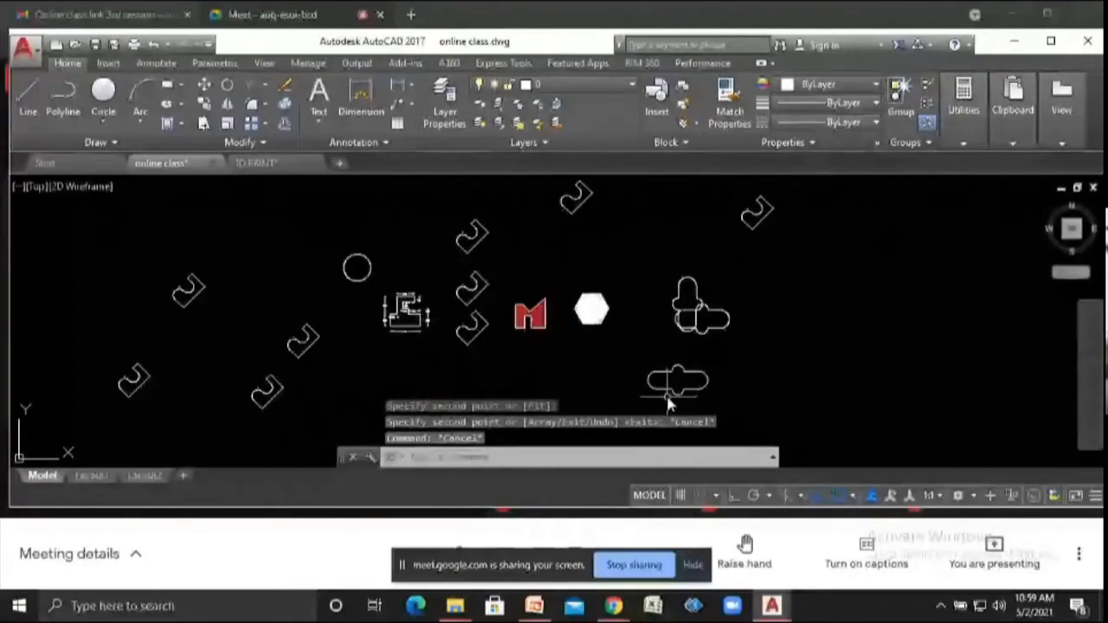
type("do")
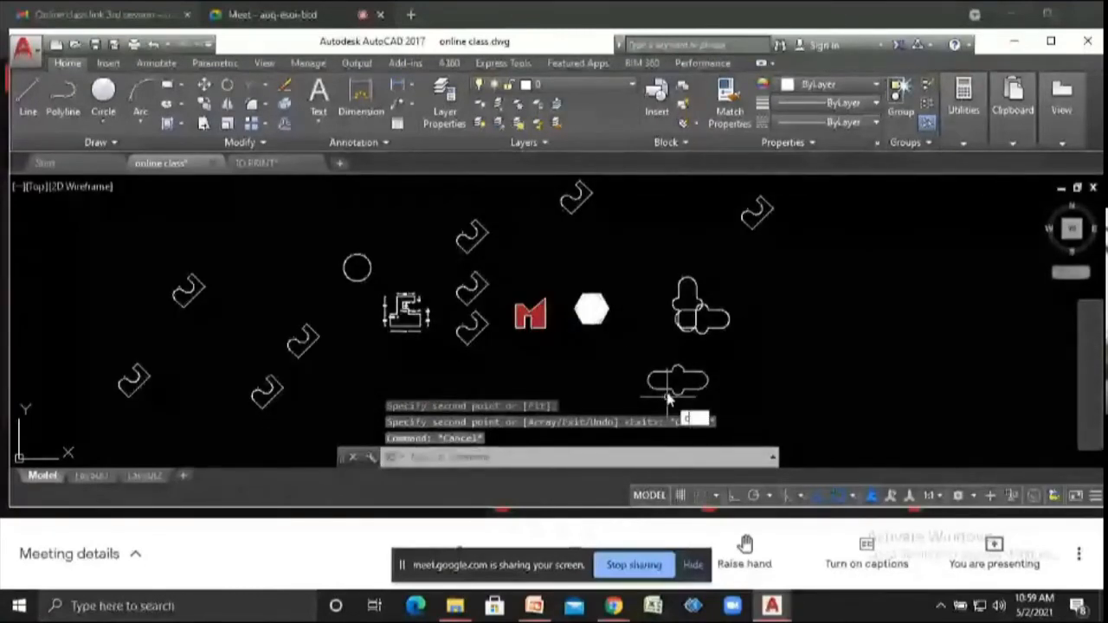
key("Return")
left_click_drag(641, 355, 652, 397)
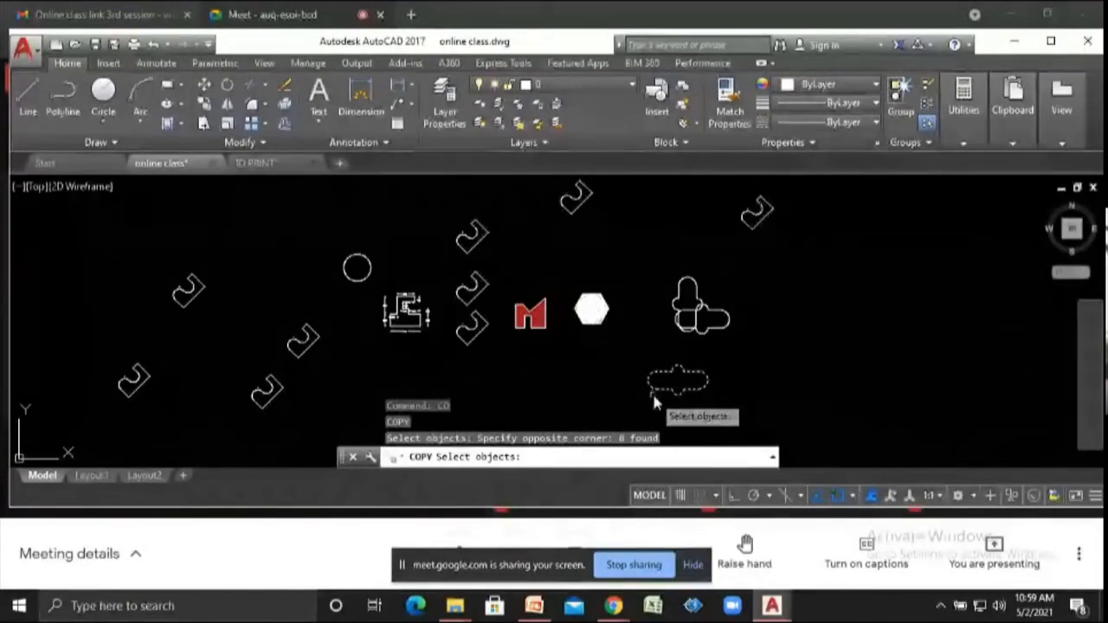
scroll(680, 414, "up", 3)
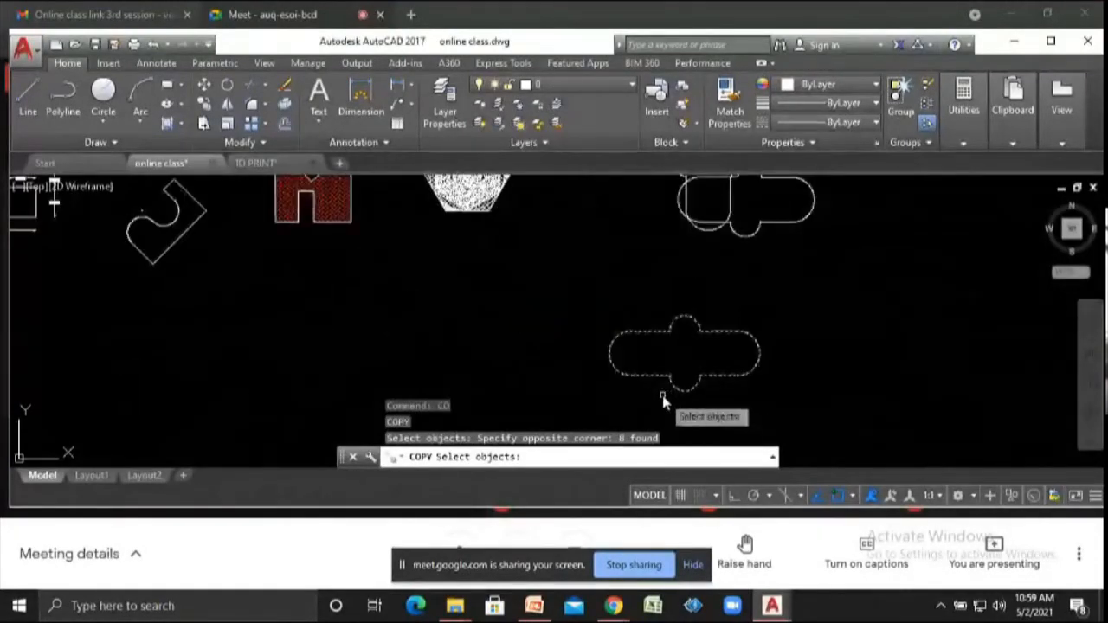
key("Return")
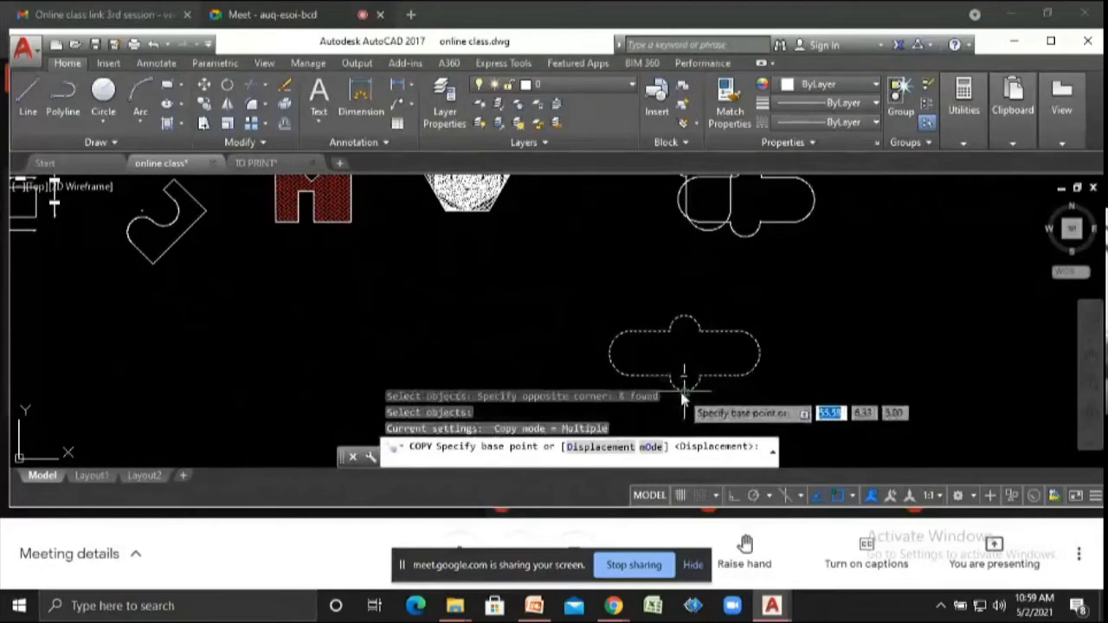
left_click(684, 390)
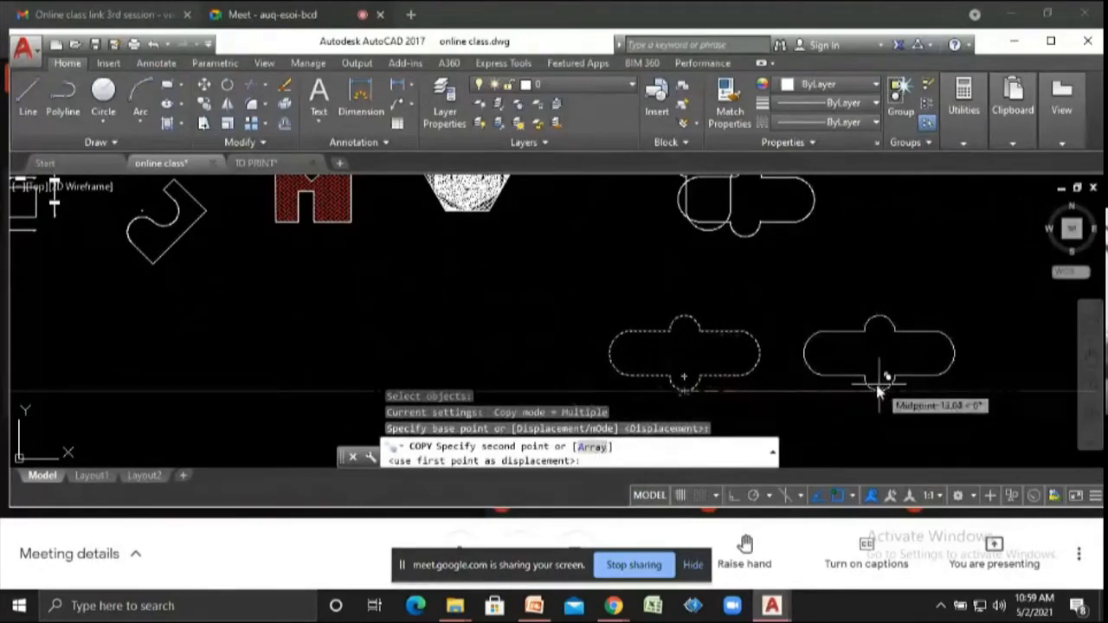
left_click(732, 495)
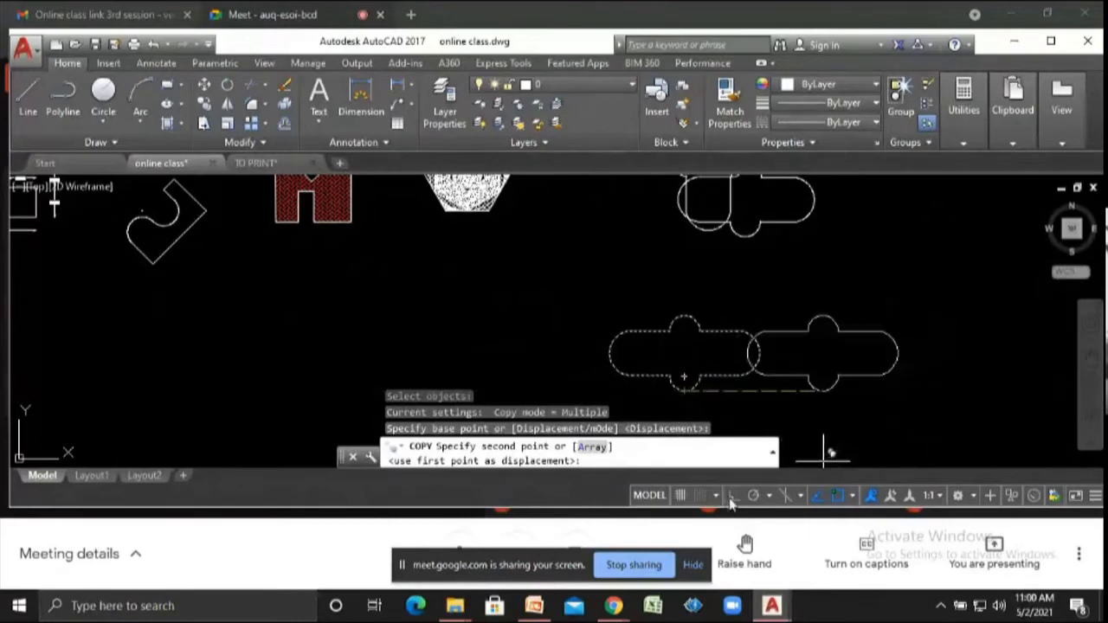
left_click(594, 447)
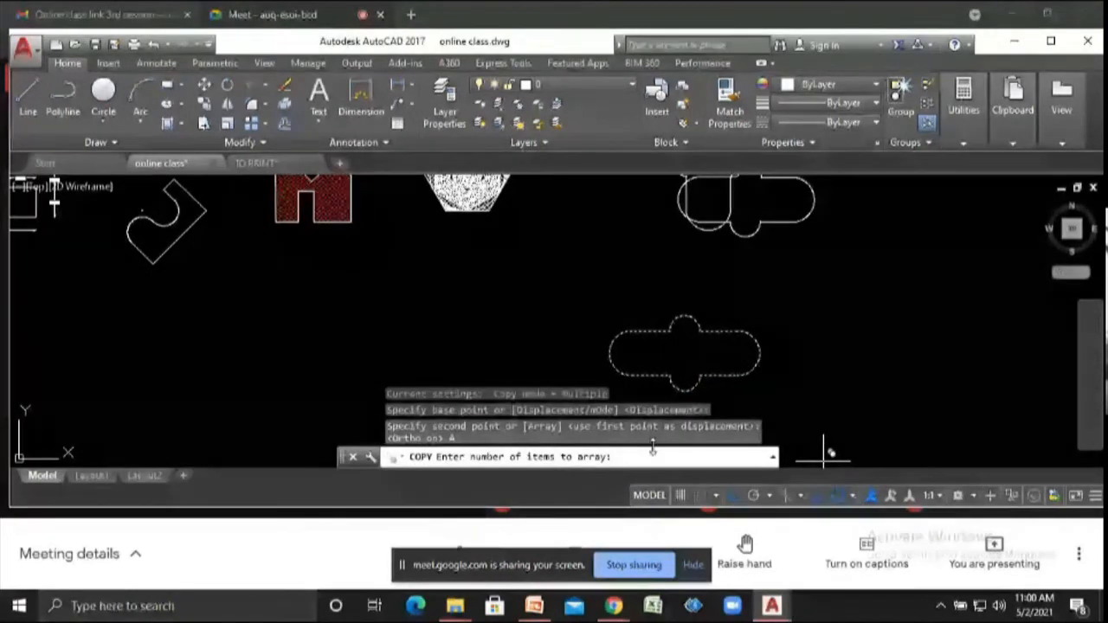
type("10")
key("Return")
scroll(723, 364, "down", 4)
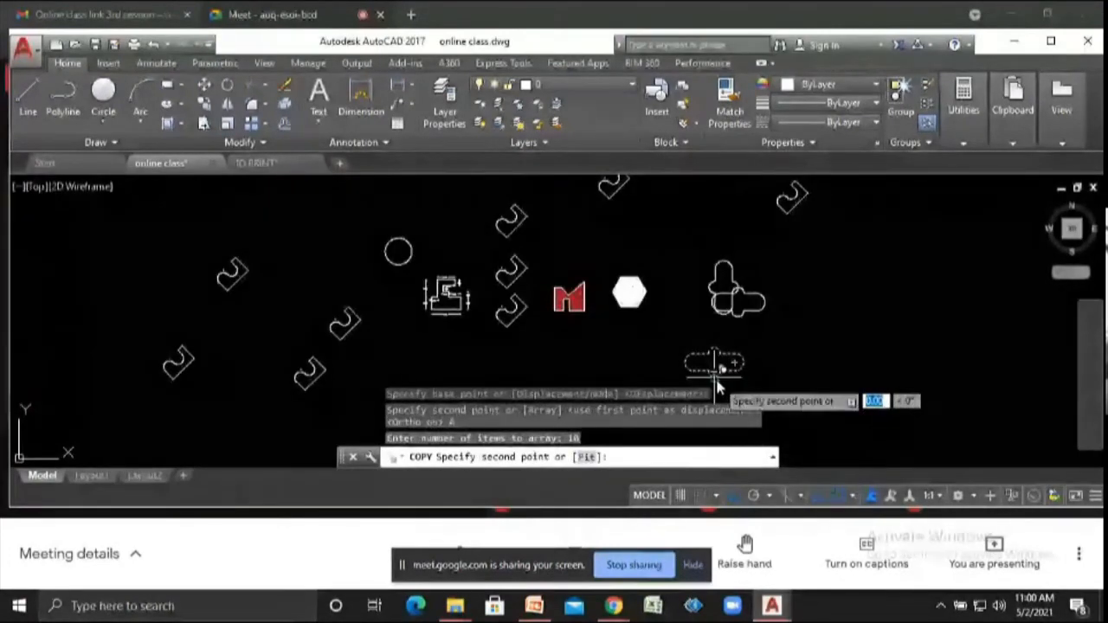
left_click(816, 372)
key("Return")
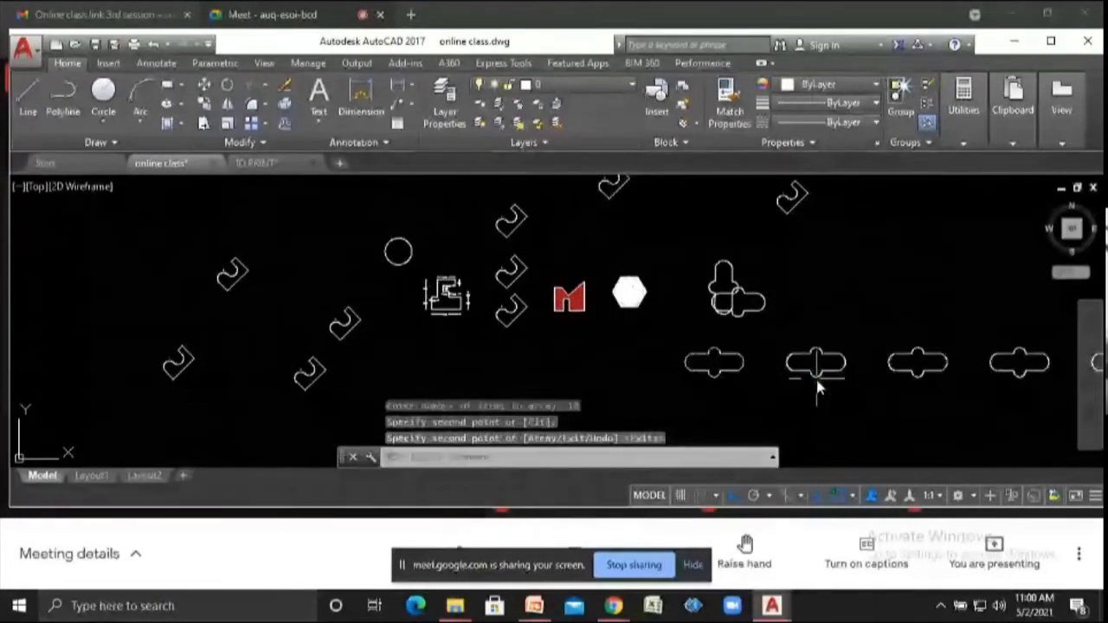
scroll(650, 389, "down", 2)
scroll(709, 393, "down", 3)
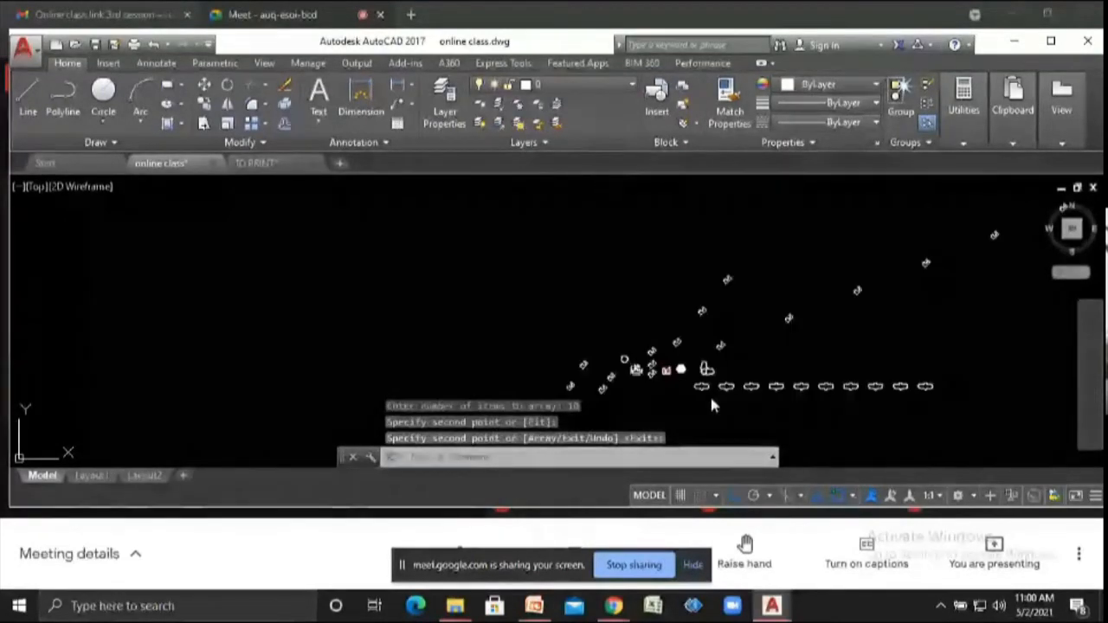
scroll(663, 377, "up", 4)
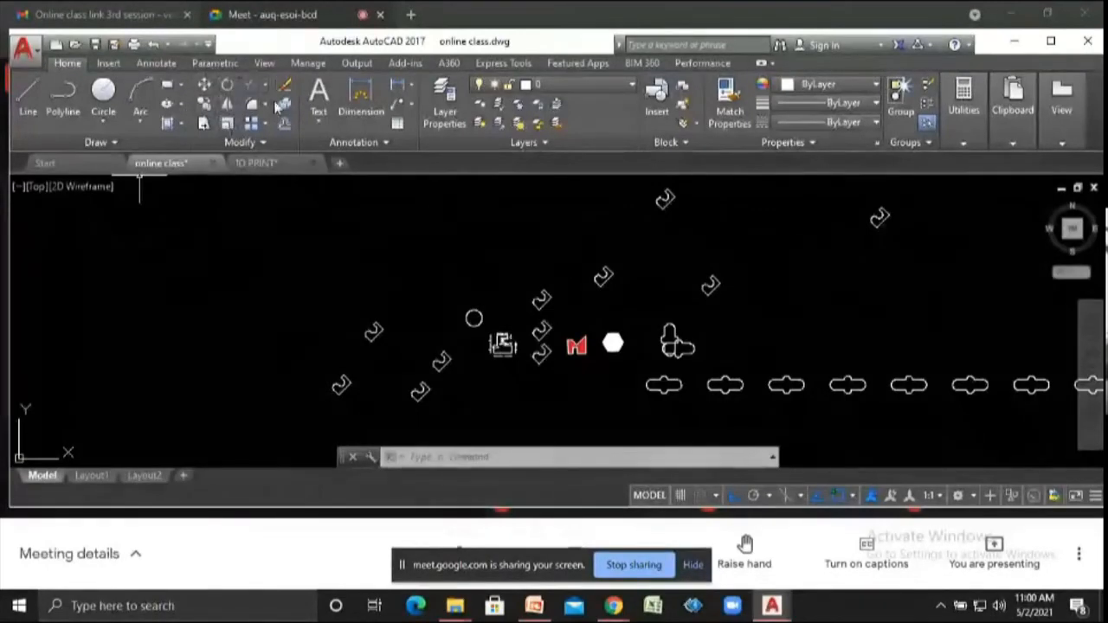
- Mirror the red M logo about a horizontal line along its bottom edge, keeping the original
left_click(228, 107)
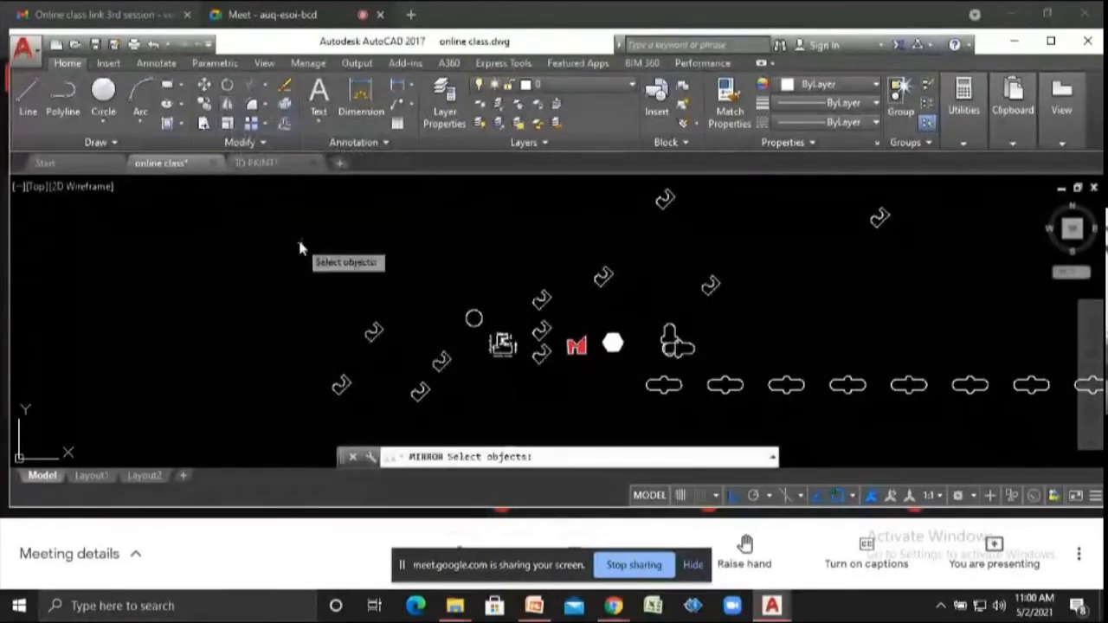
scroll(302, 243, "down", 1)
scroll(512, 318, "up", 10)
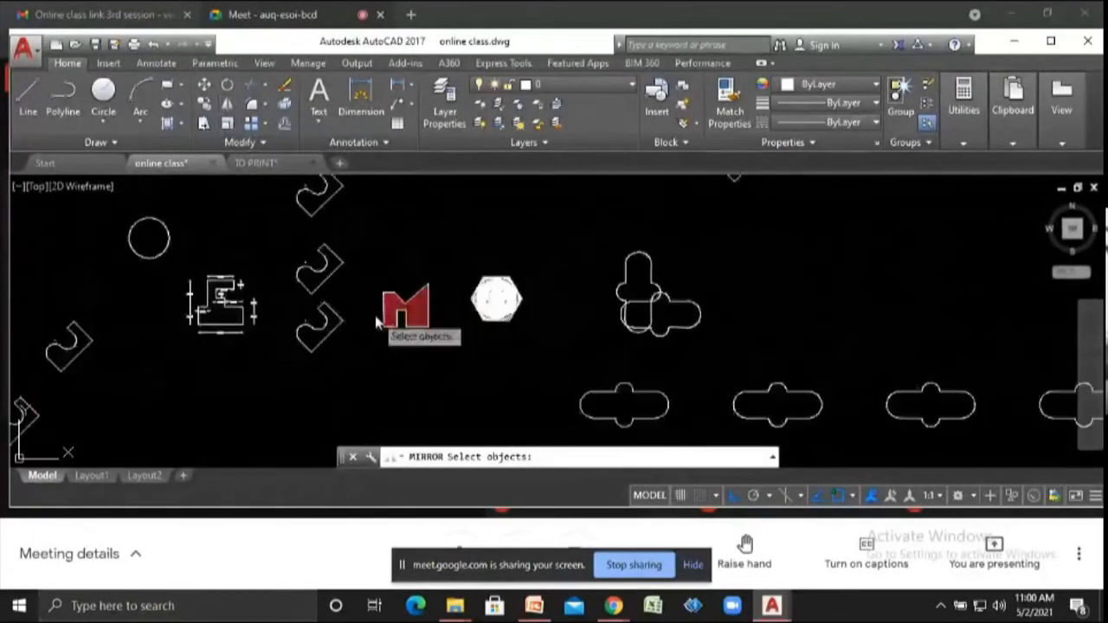
left_click(520, 368)
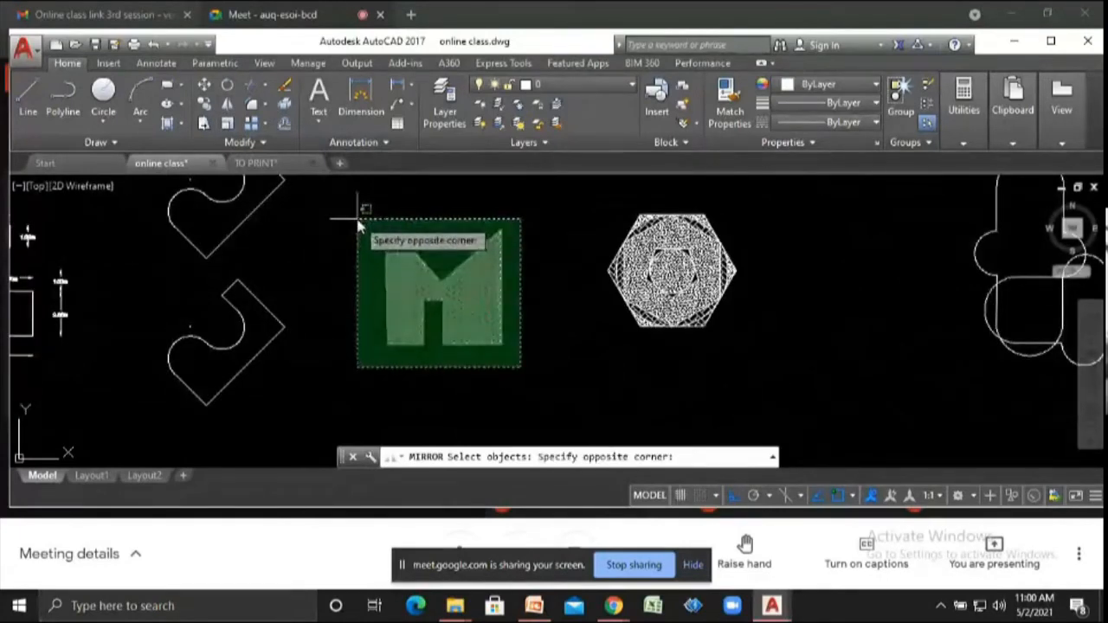
left_click(358, 219)
key("Return")
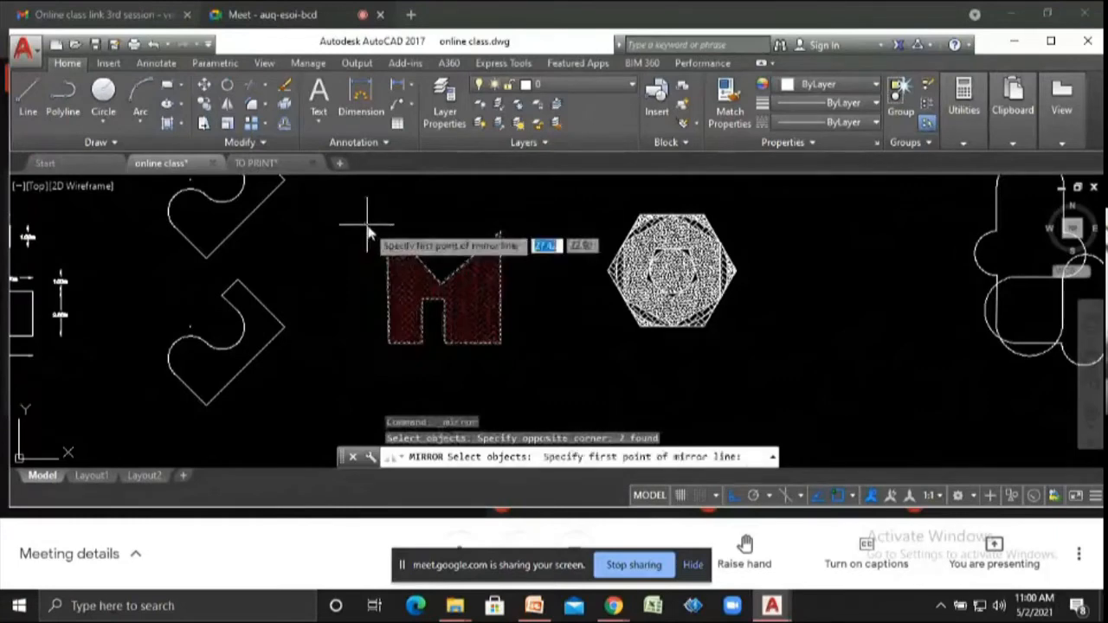
left_click(388, 343)
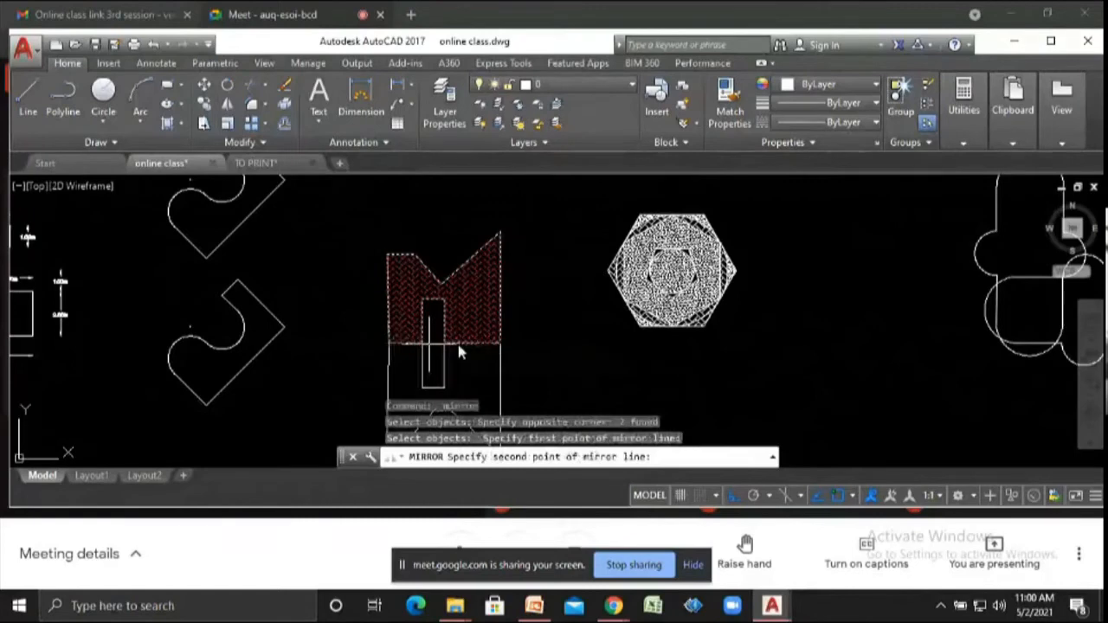
left_click(504, 345)
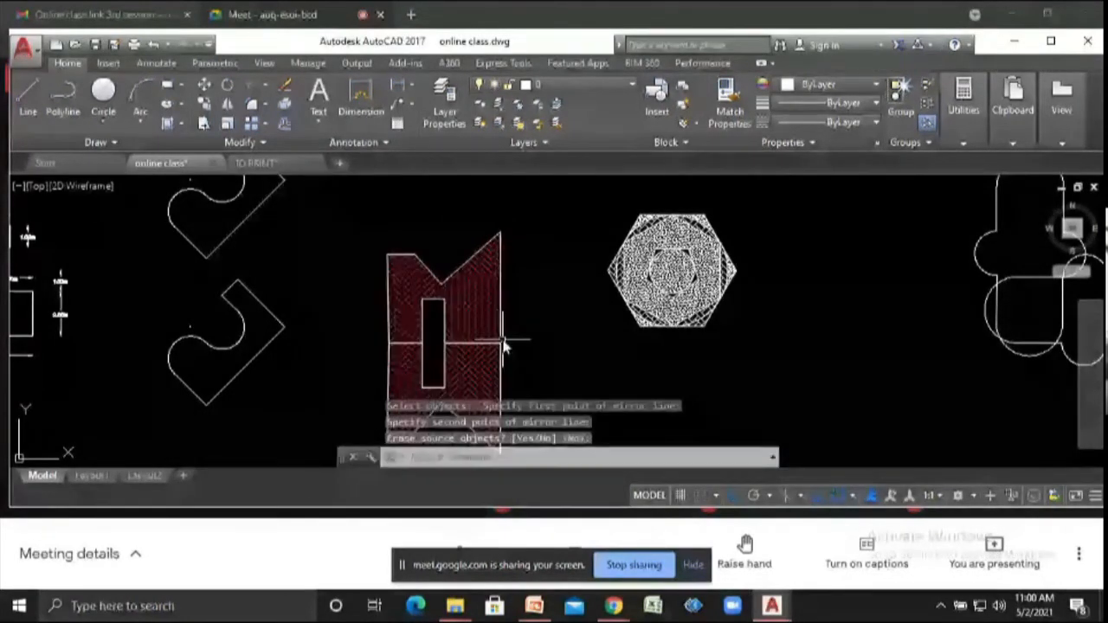
scroll(505, 344, "down", 2)
key("Return")
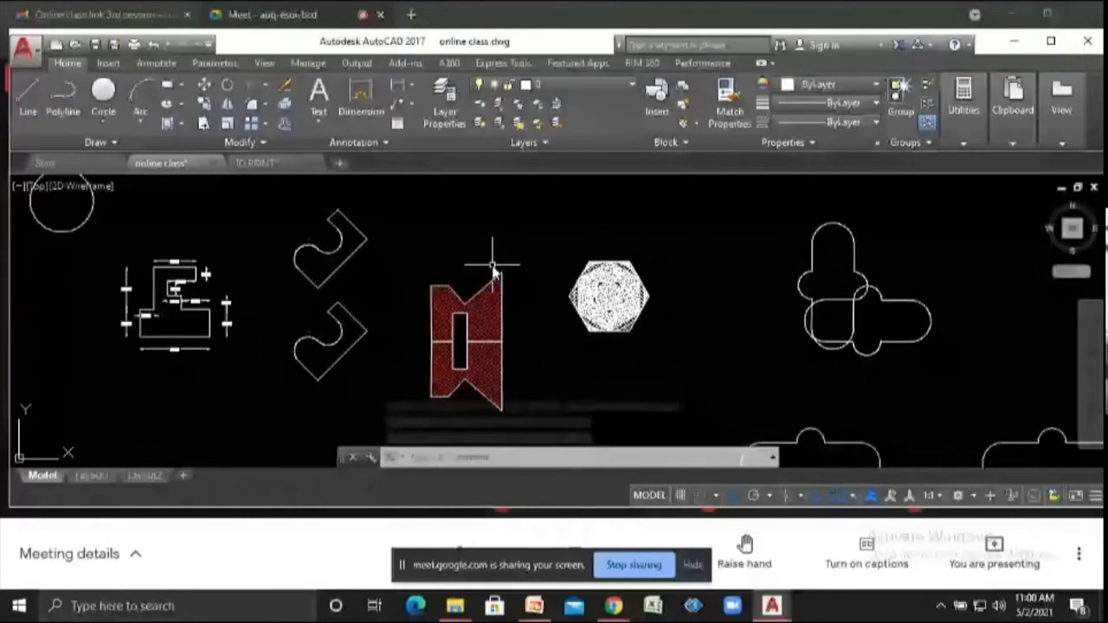
scroll(493, 272, "down", 2)
left_click(592, 316)
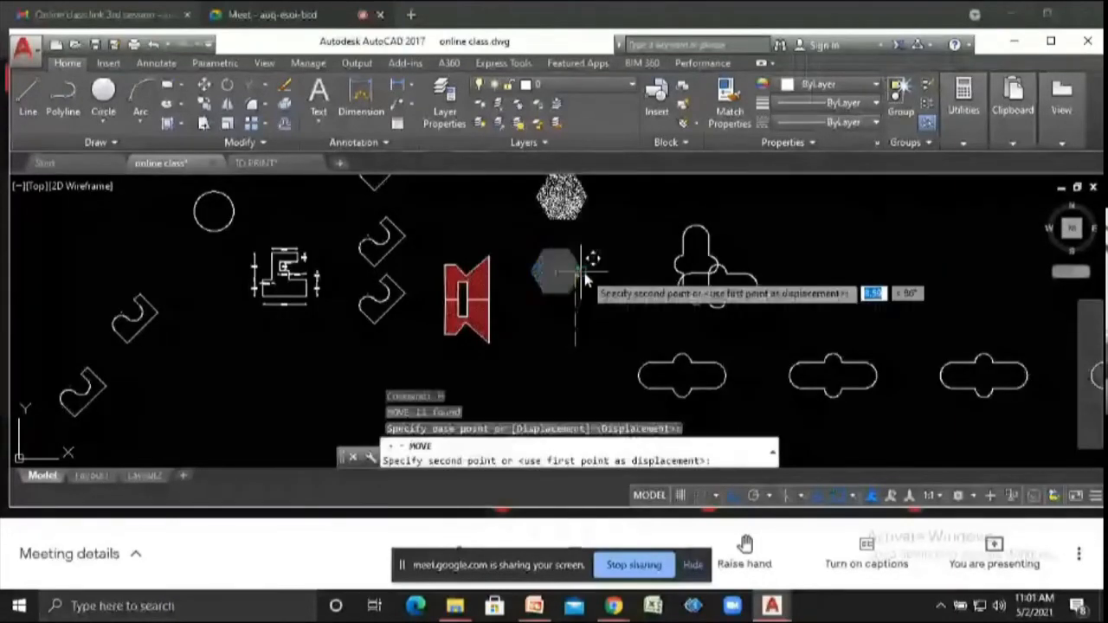
left_click(563, 259)
key("Escape")
- Mirror the pair of M logos about a vertical line along their right edge, keeping the originals
type("m")
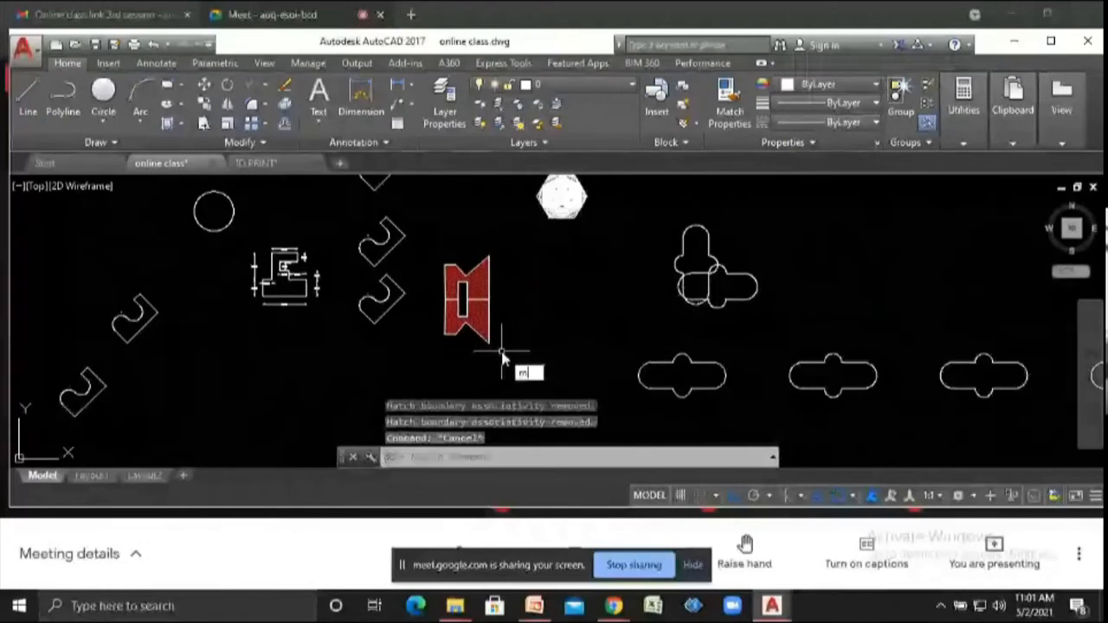
type("i")
key("Return")
left_click(430, 253)
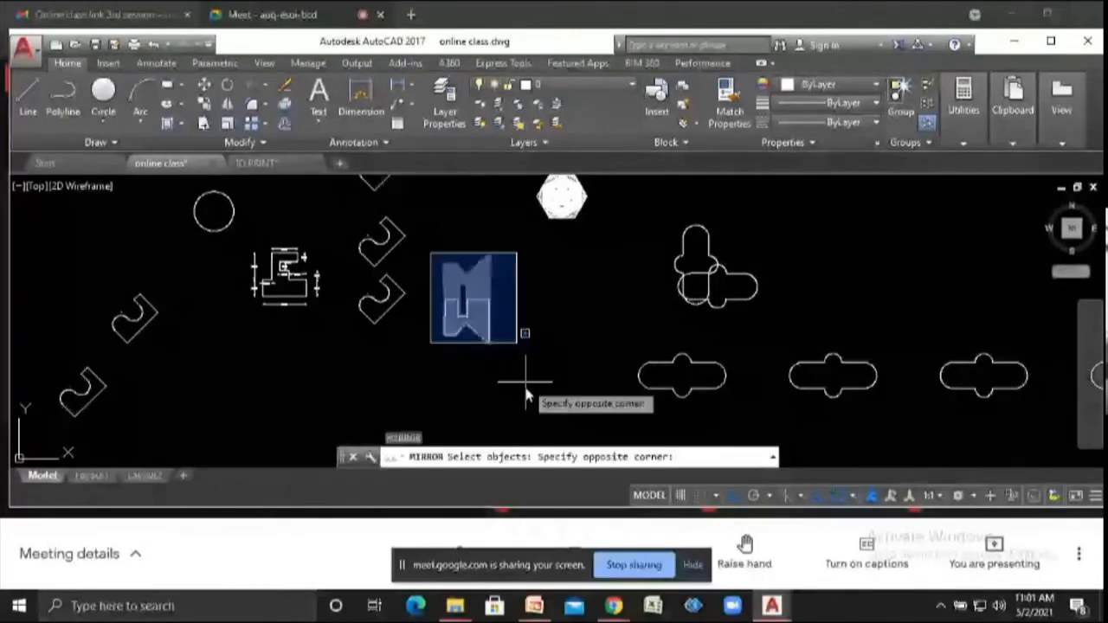
left_click(526, 384)
key("Return")
left_click(489, 341)
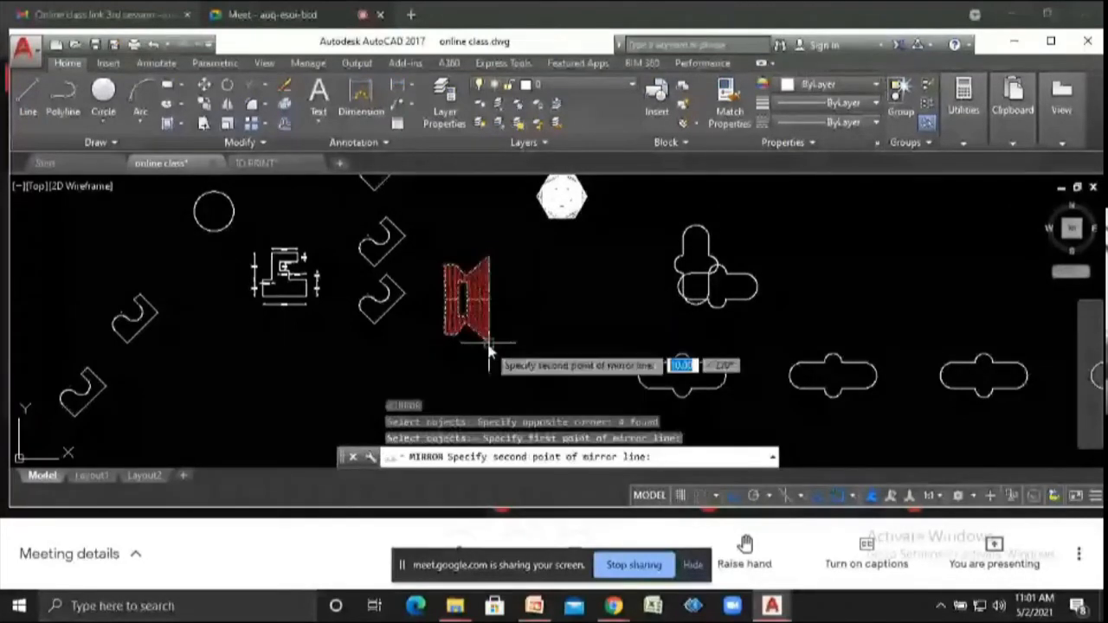
left_click(489, 348)
key("Return")
scroll(506, 336, "up", 4)
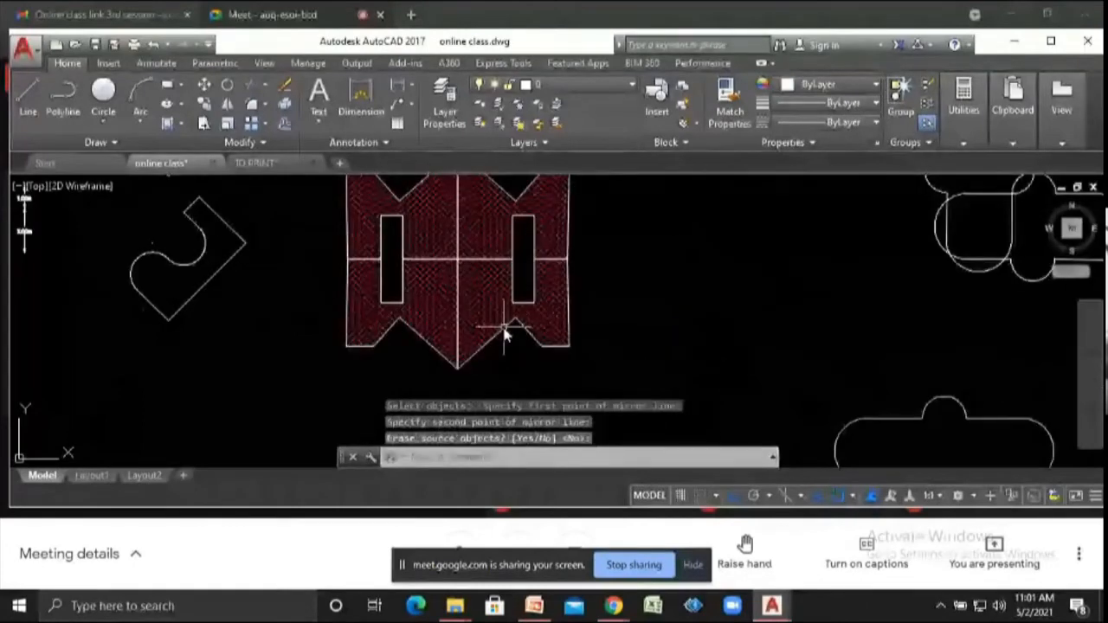
scroll(506, 336, "down", 2)
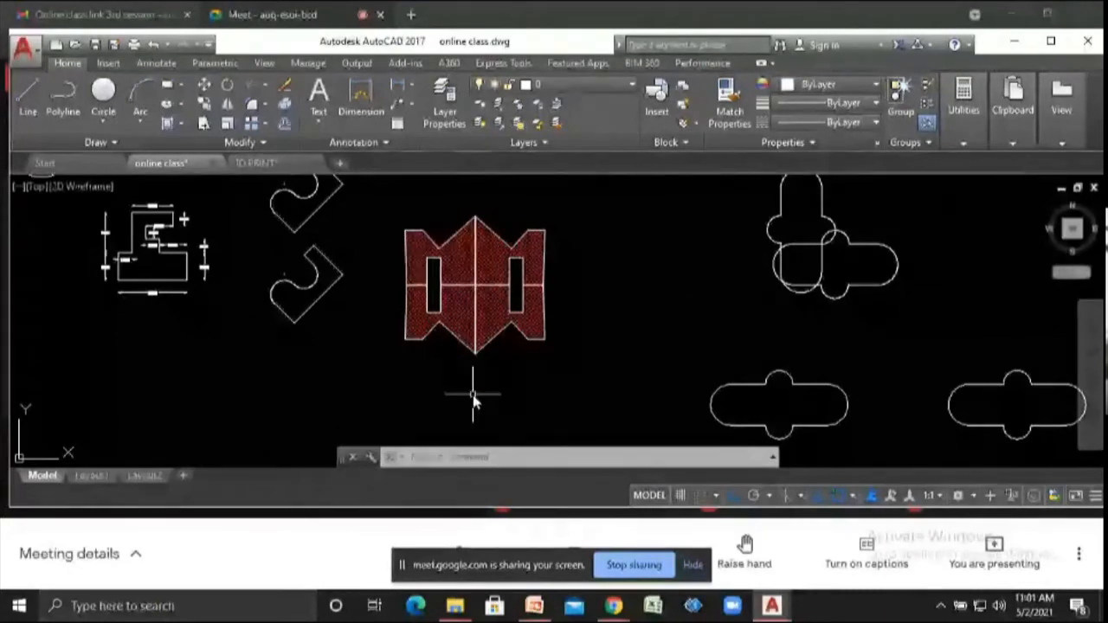
- With Ortho off, mirror the dimensioned profile drawing about a slanted line below it, keeping the original
type("mi")
key("Return")
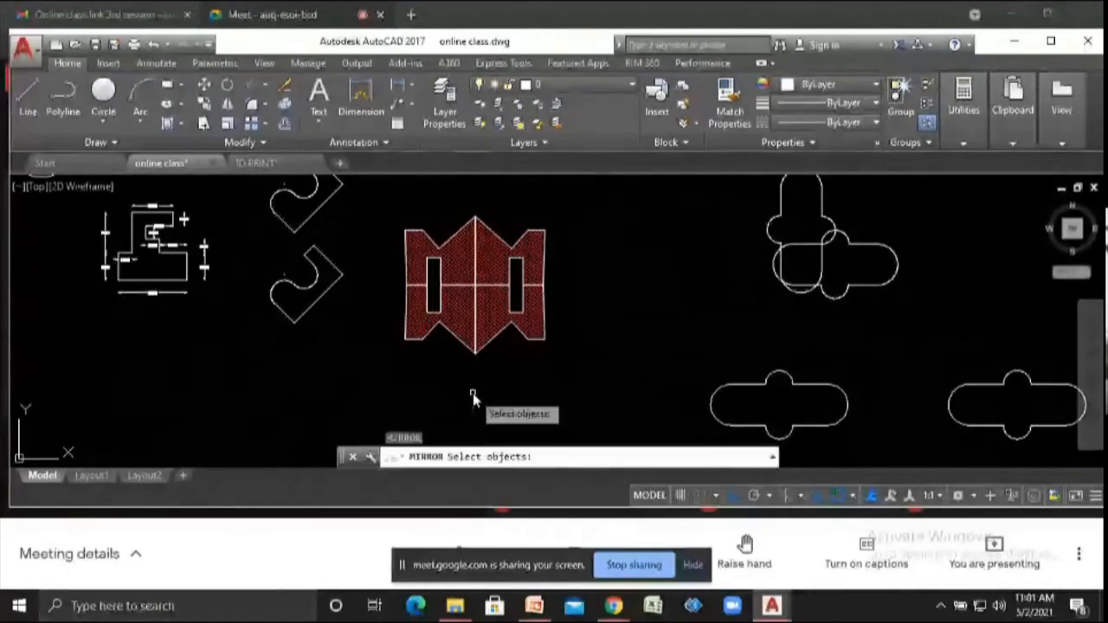
scroll(702, 355, "down", 2)
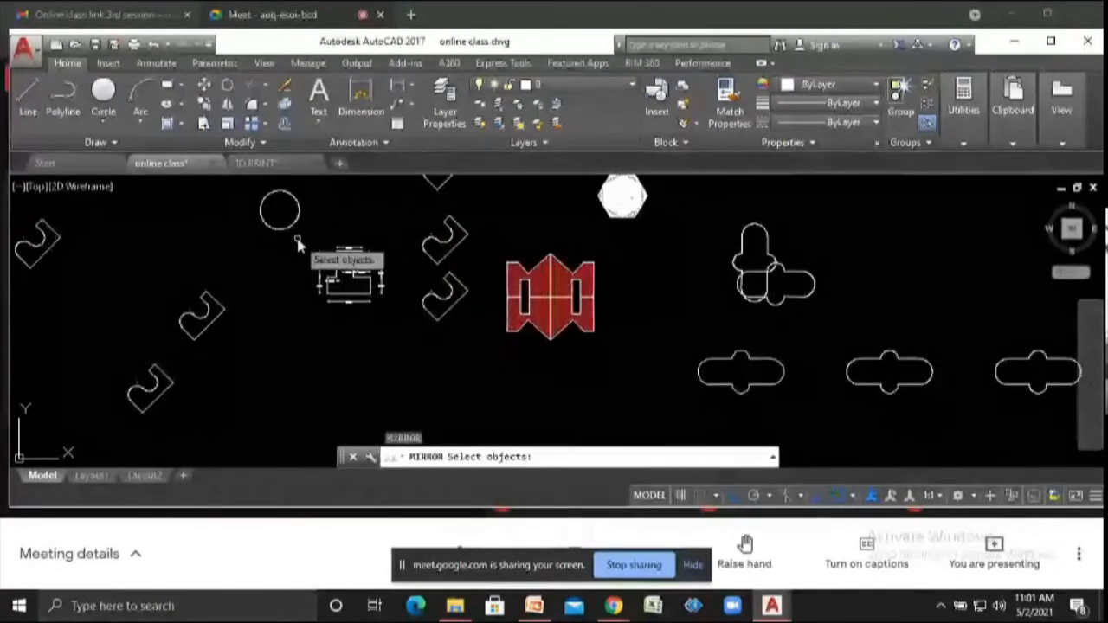
left_click_drag(297, 245, 394, 307)
key("Return")
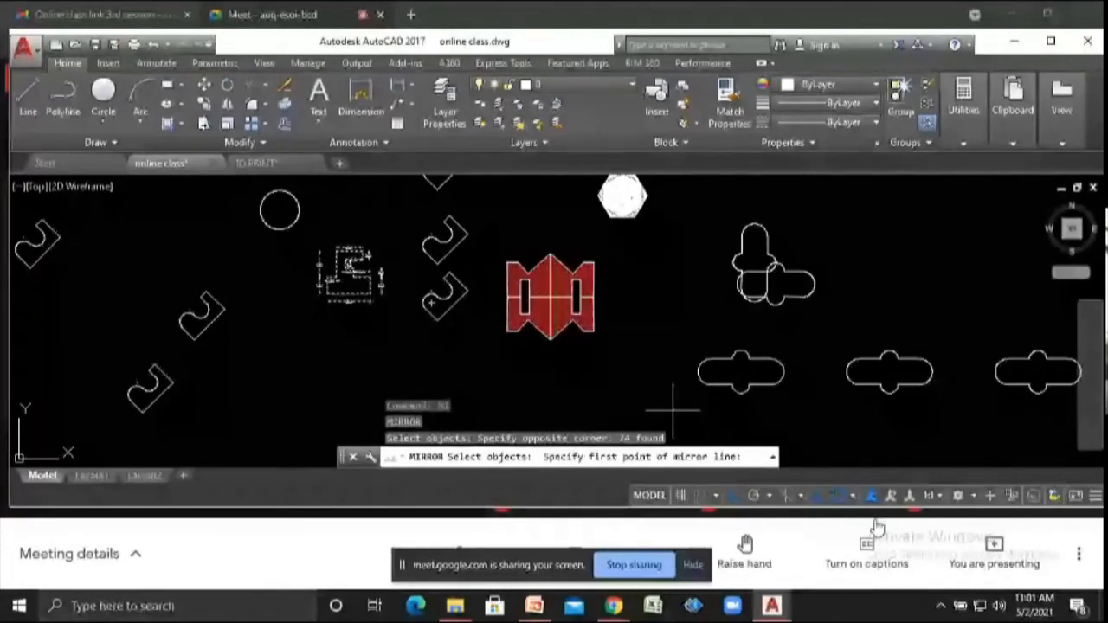
key("F8")
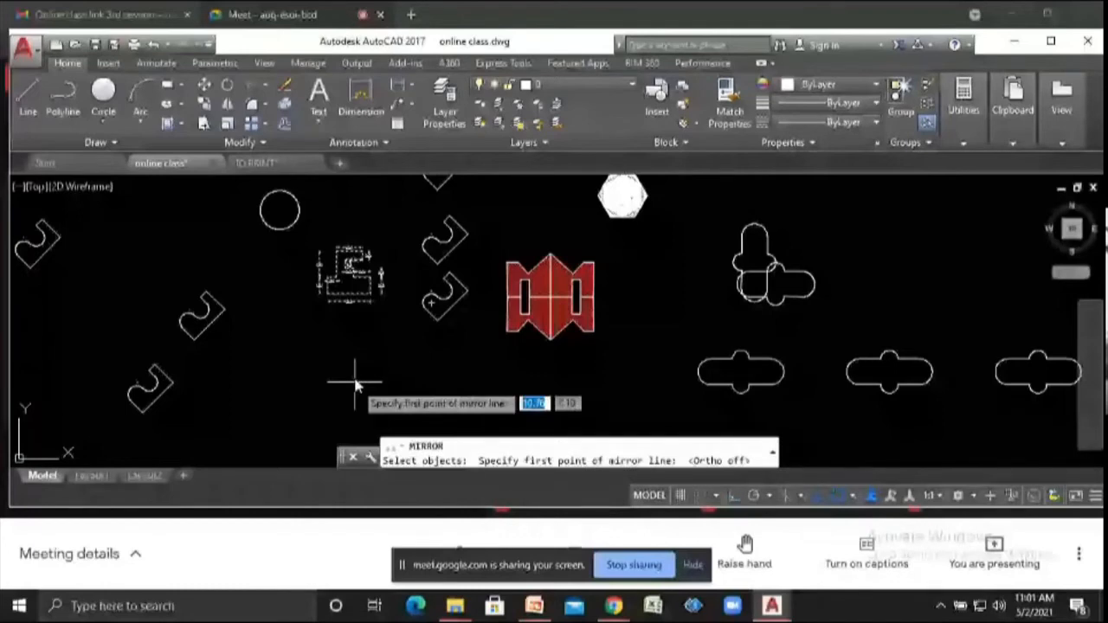
left_click(355, 384)
left_click(304, 371)
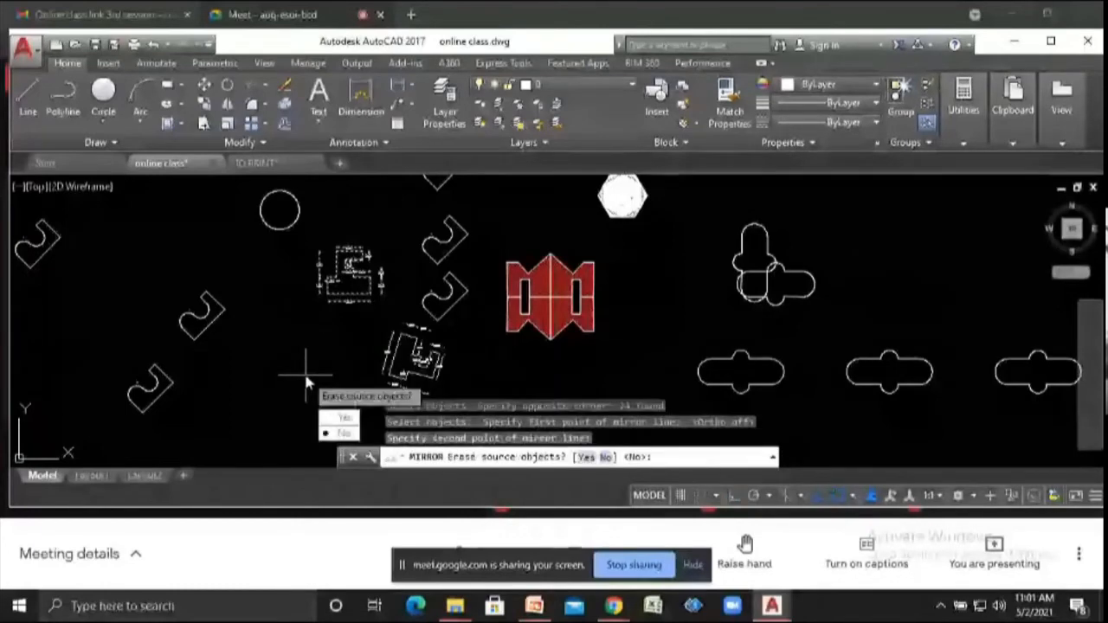
key("Return")
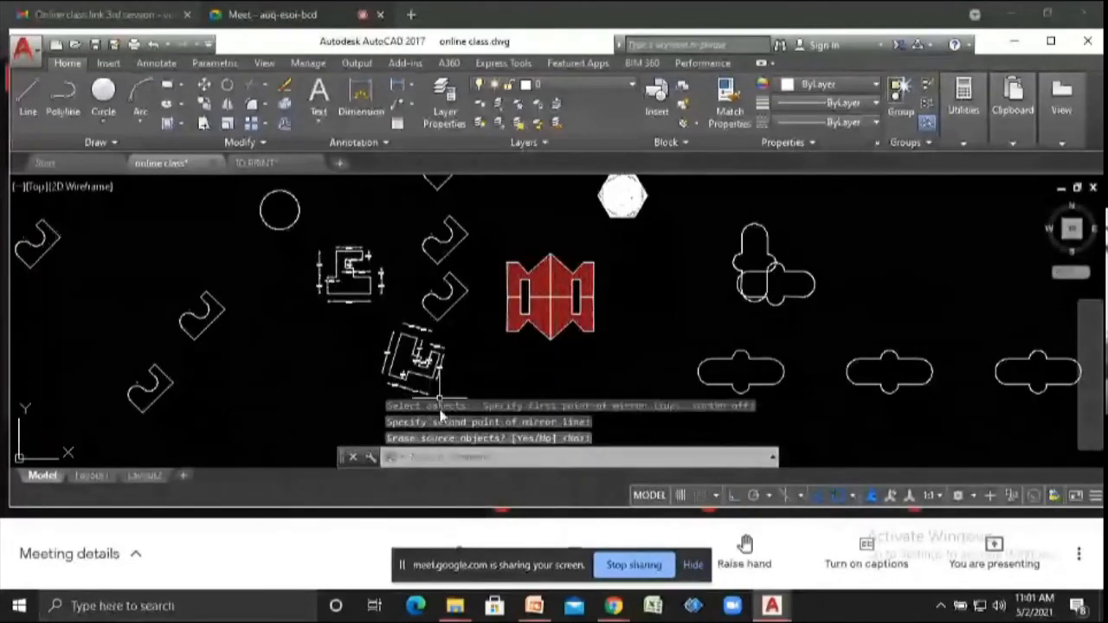
scroll(404, 323, "down", 2)
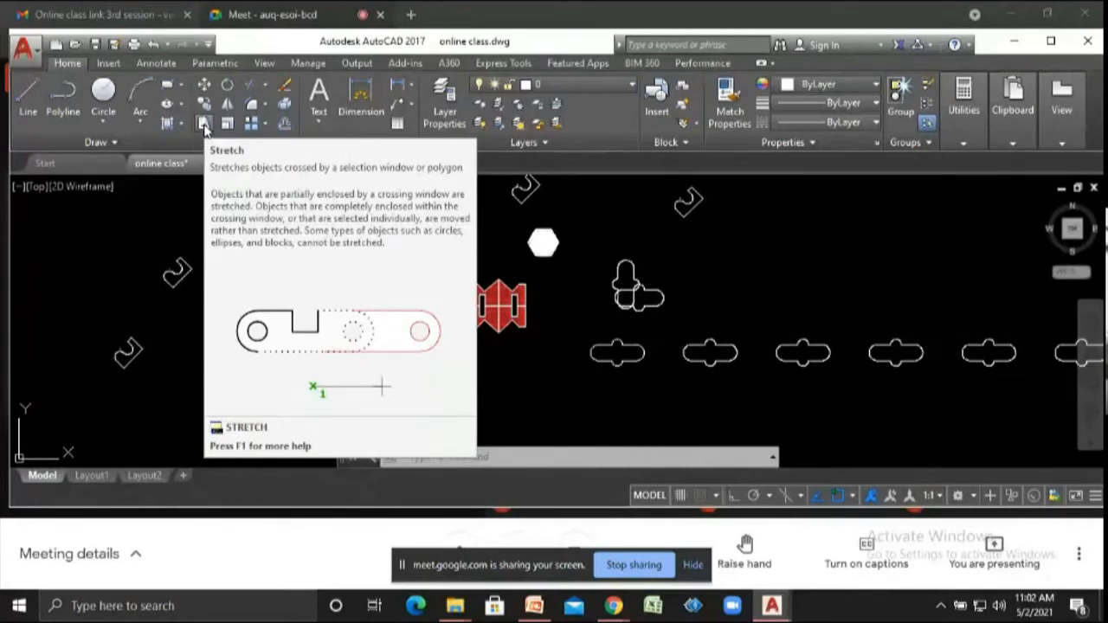
- In the TO PRINT drawing, copy the right-hand floor plan once to an empty spot on its right
scroll(498, 346, "down", 4)
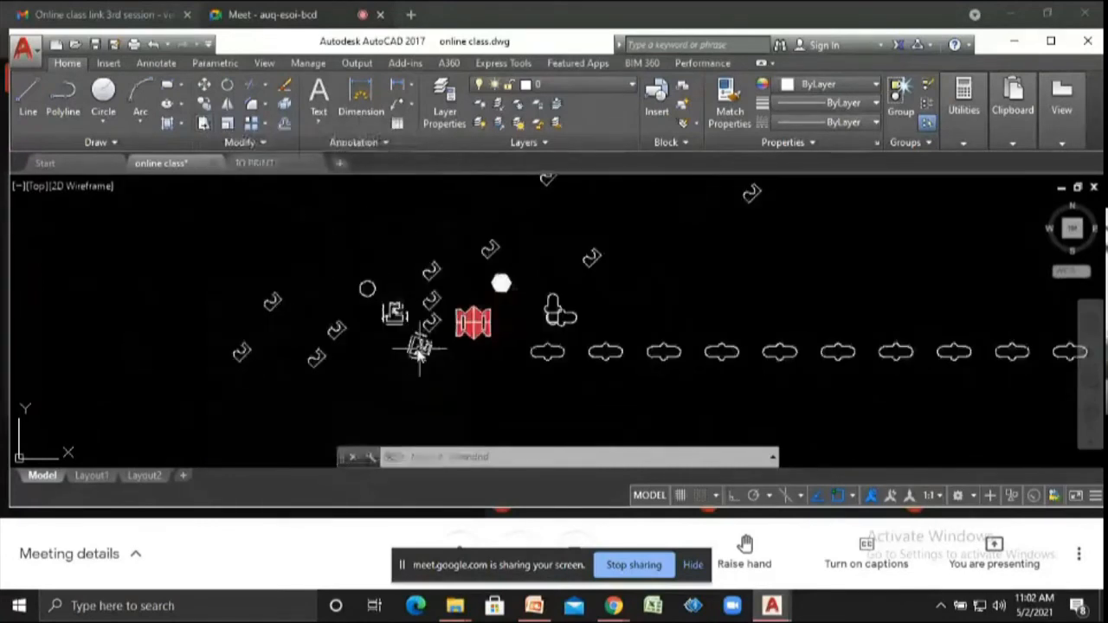
left_click(255, 164)
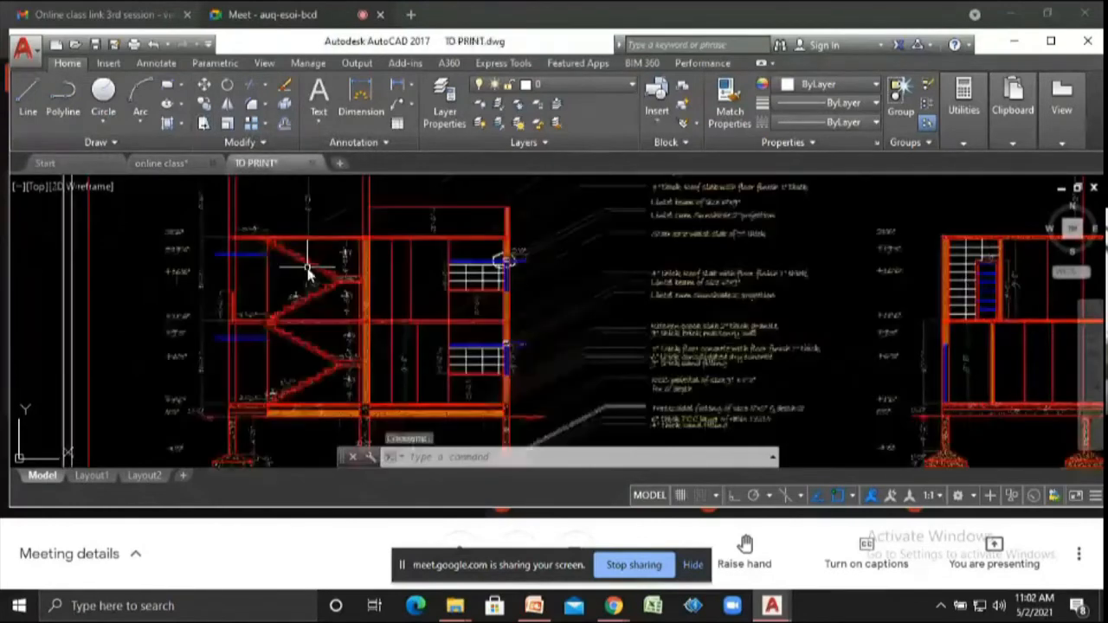
scroll(523, 292, "down", 5)
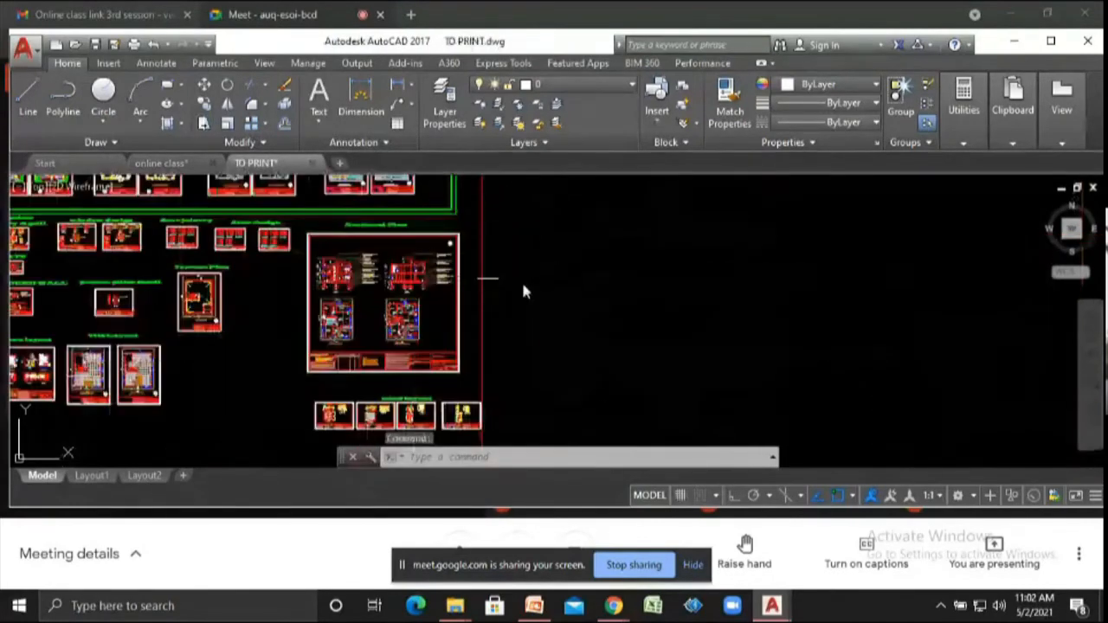
scroll(366, 357, "down", 3)
scroll(366, 355, "up", 3)
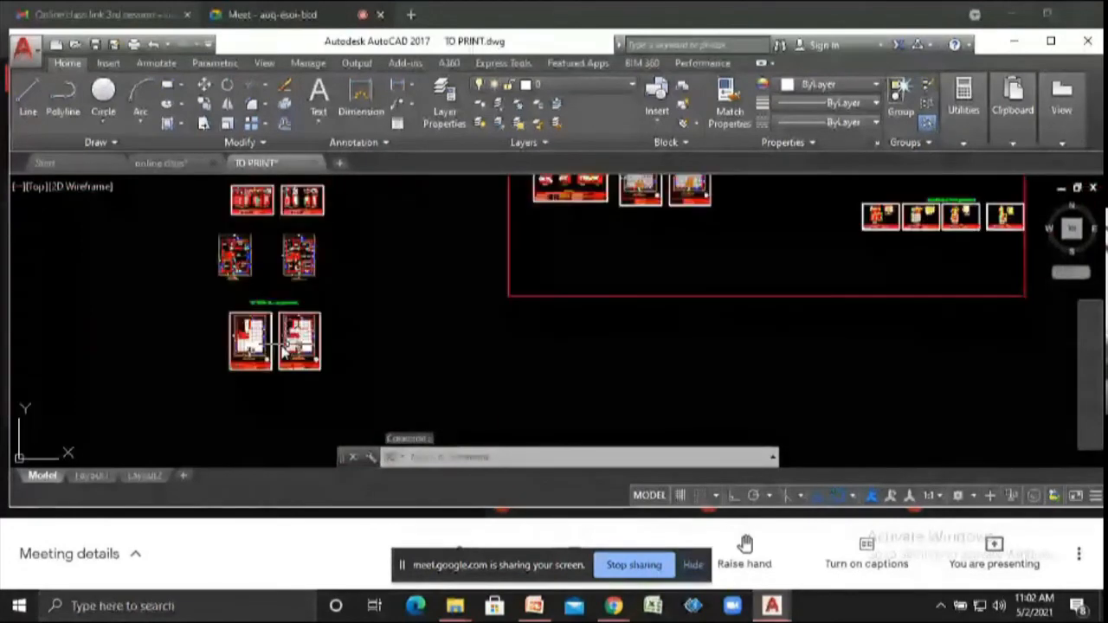
scroll(312, 373, "up", 5)
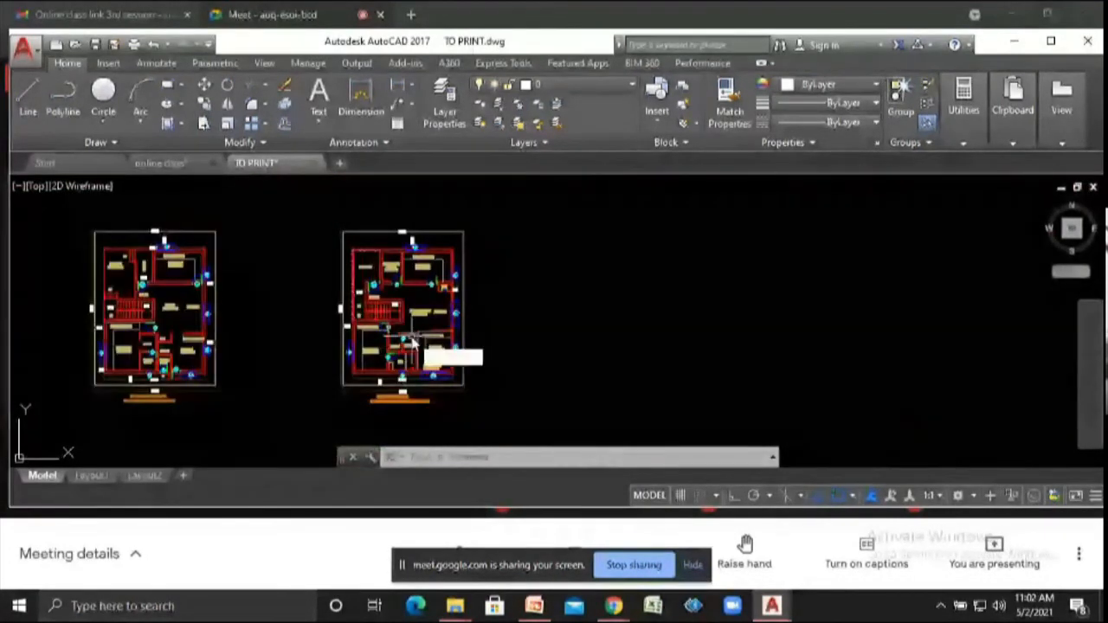
scroll(372, 283, "up", 2)
type("co")
key("Return")
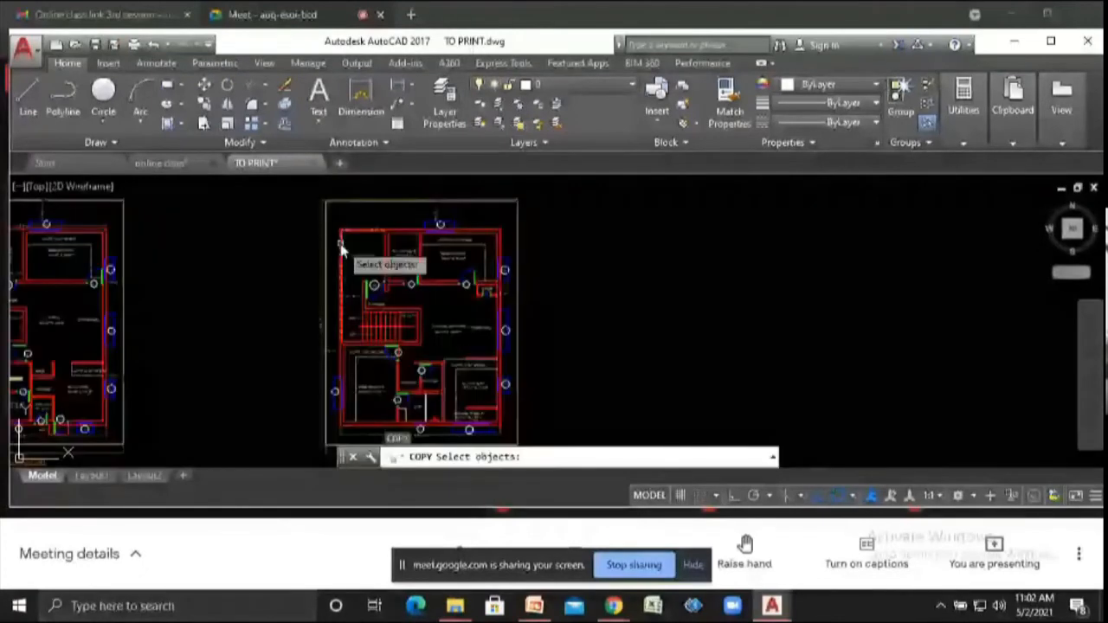
left_click(302, 220)
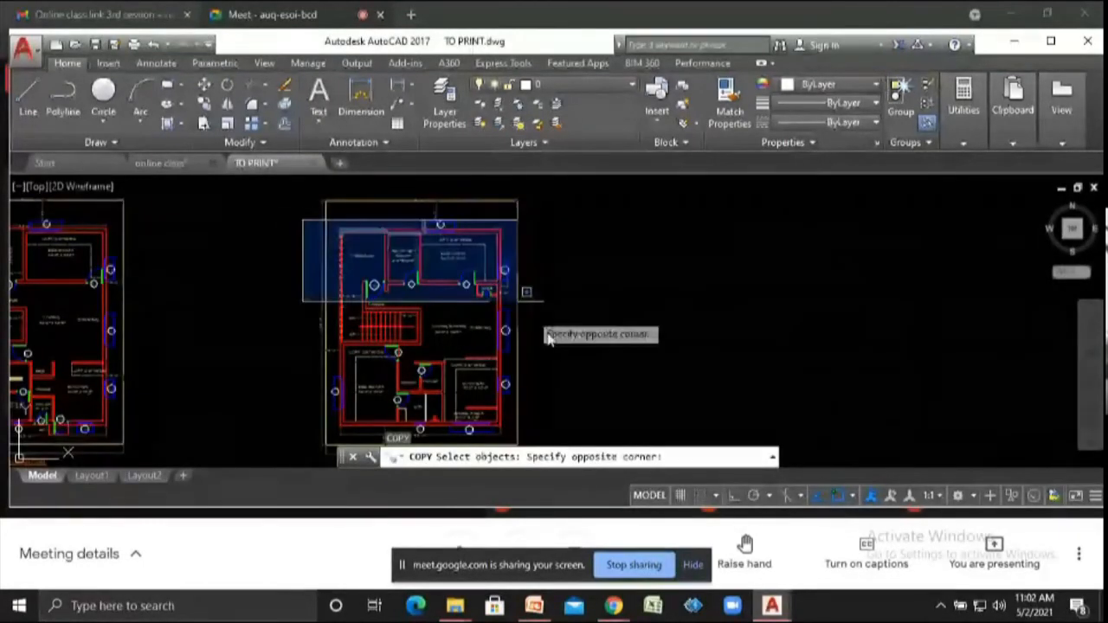
scroll(548, 346, "down", 2)
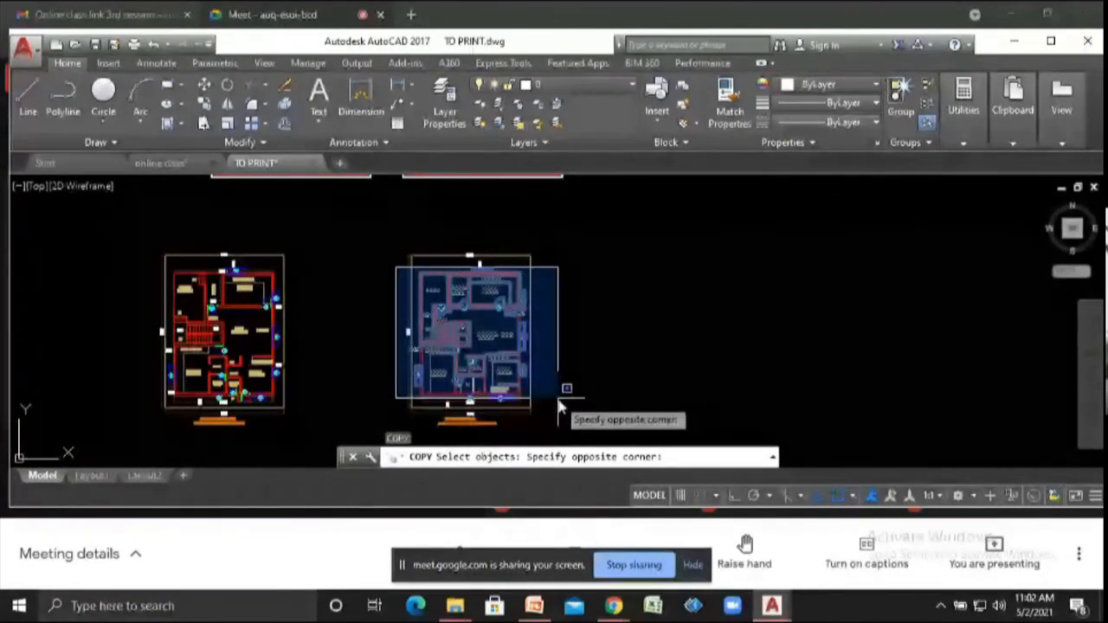
left_click(559, 403)
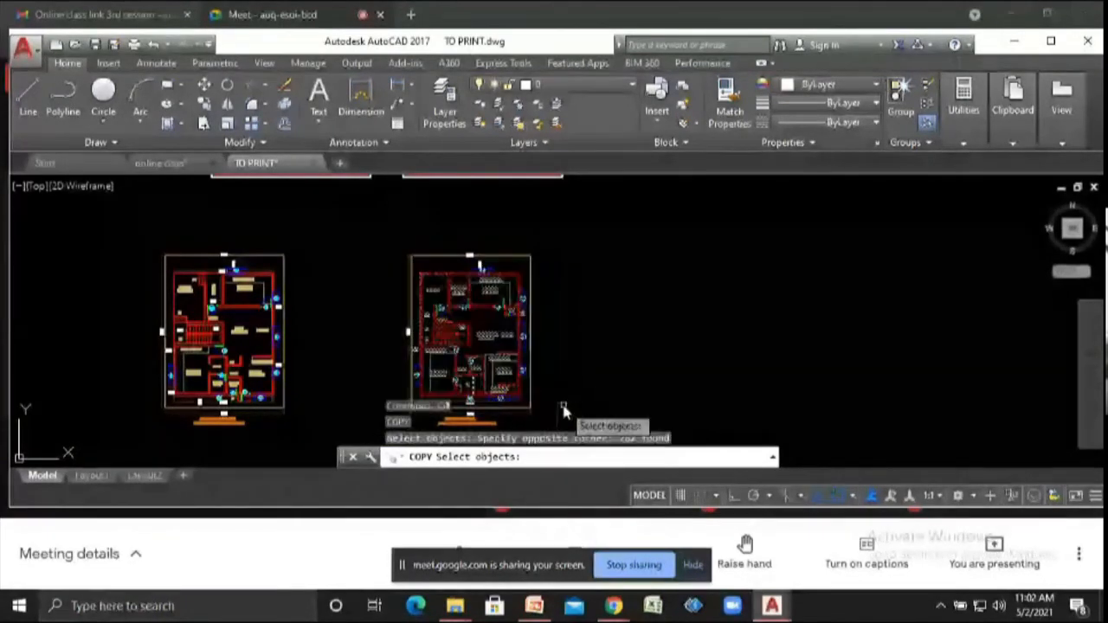
key("Return")
left_click(509, 326)
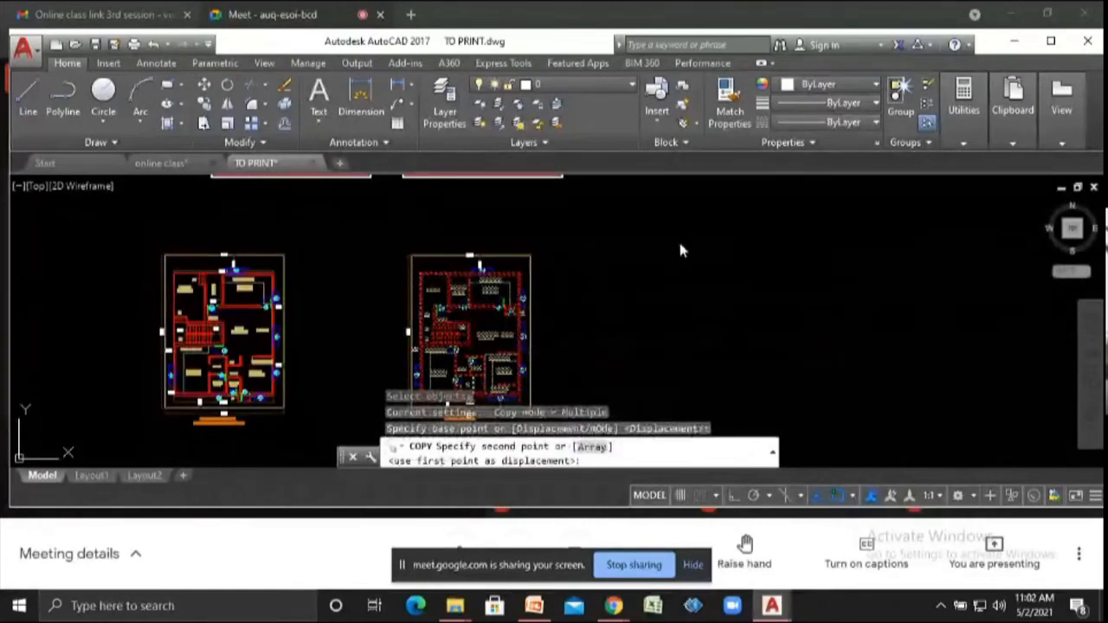
left_click(732, 348)
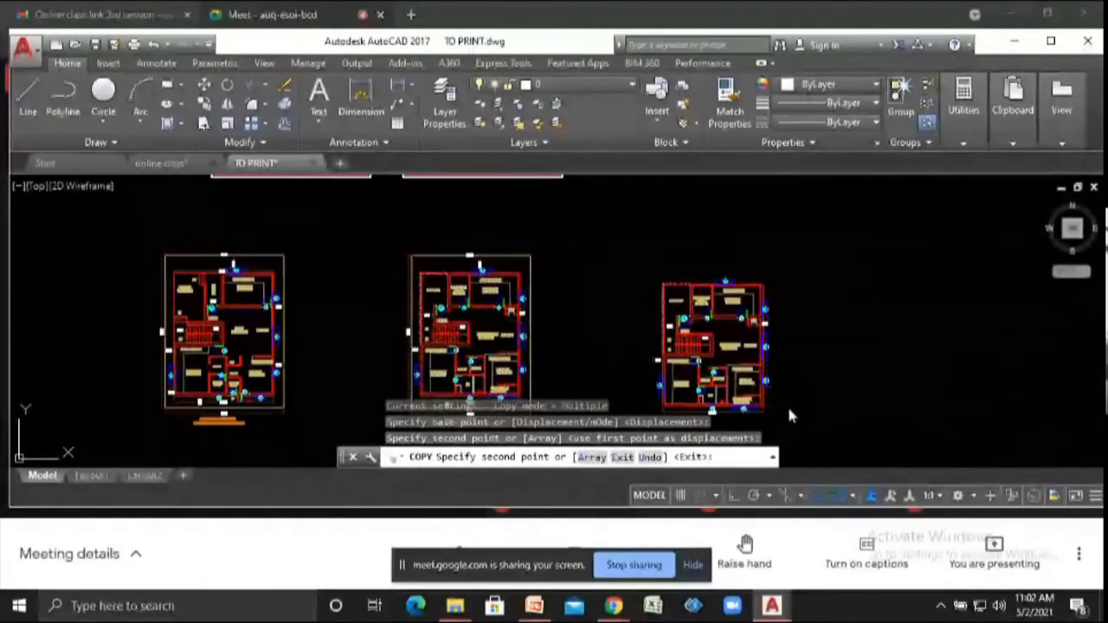
key("Escape")
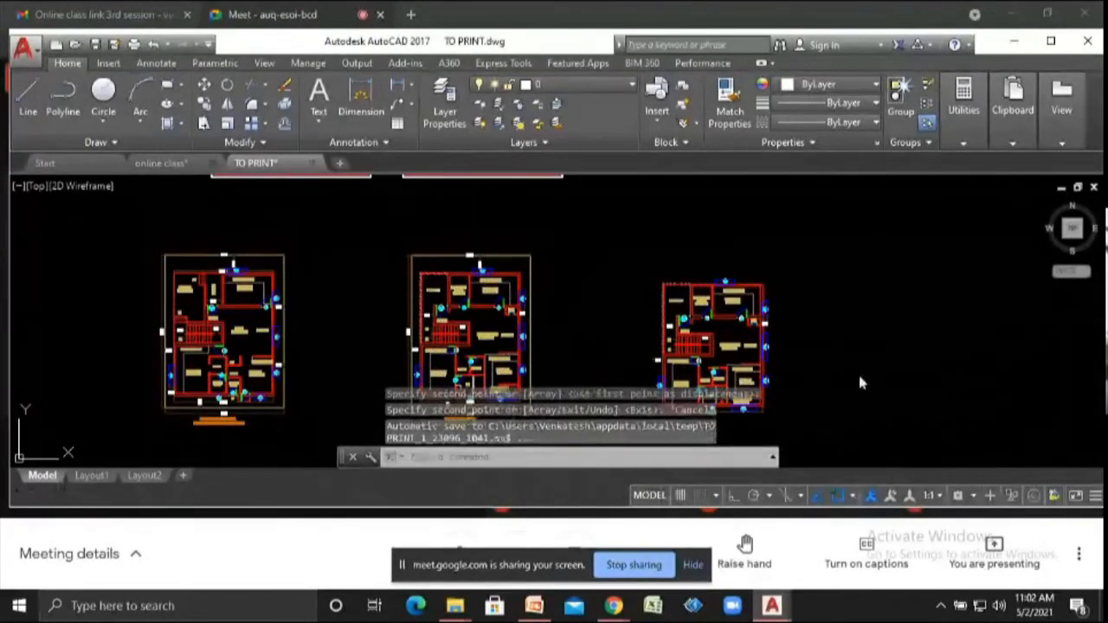
scroll(766, 428, "down", 2)
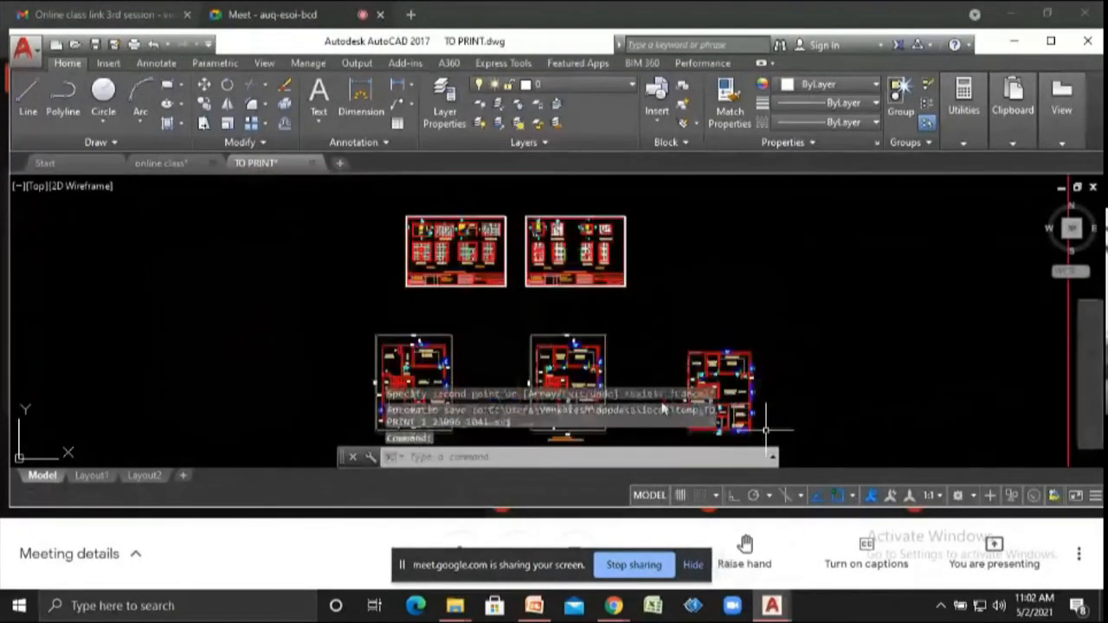
- Stretch the upper walls of the copied floor plan upward by 2' using a crossing window across its top
scroll(725, 321, "up", 5)
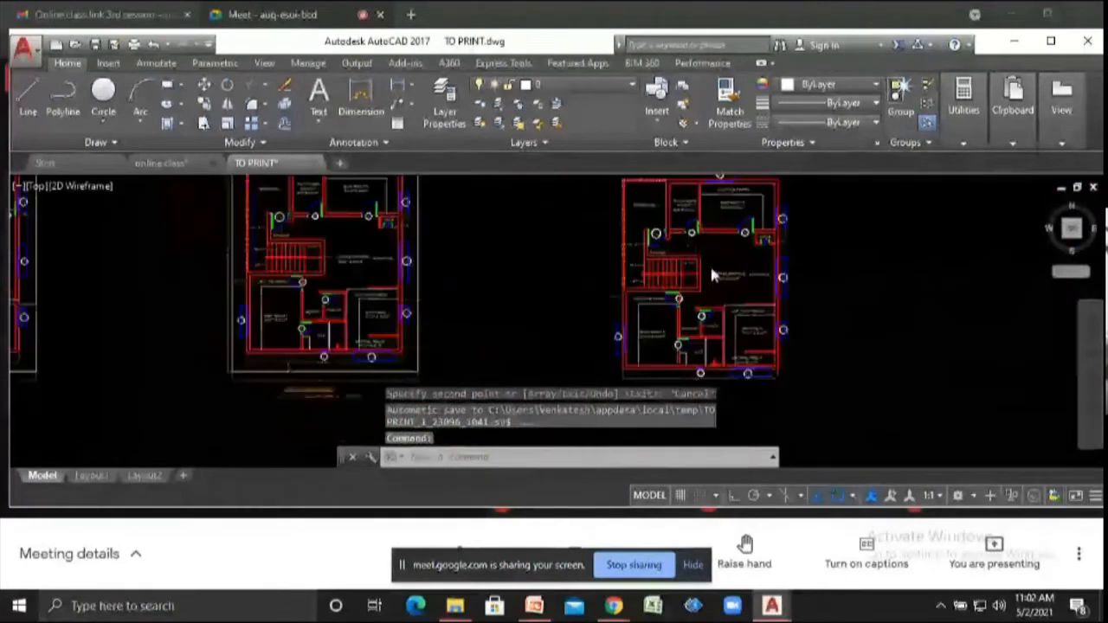
scroll(709, 264, "up", 3)
scroll(799, 299, "down", 5)
scroll(775, 242, "up", 3)
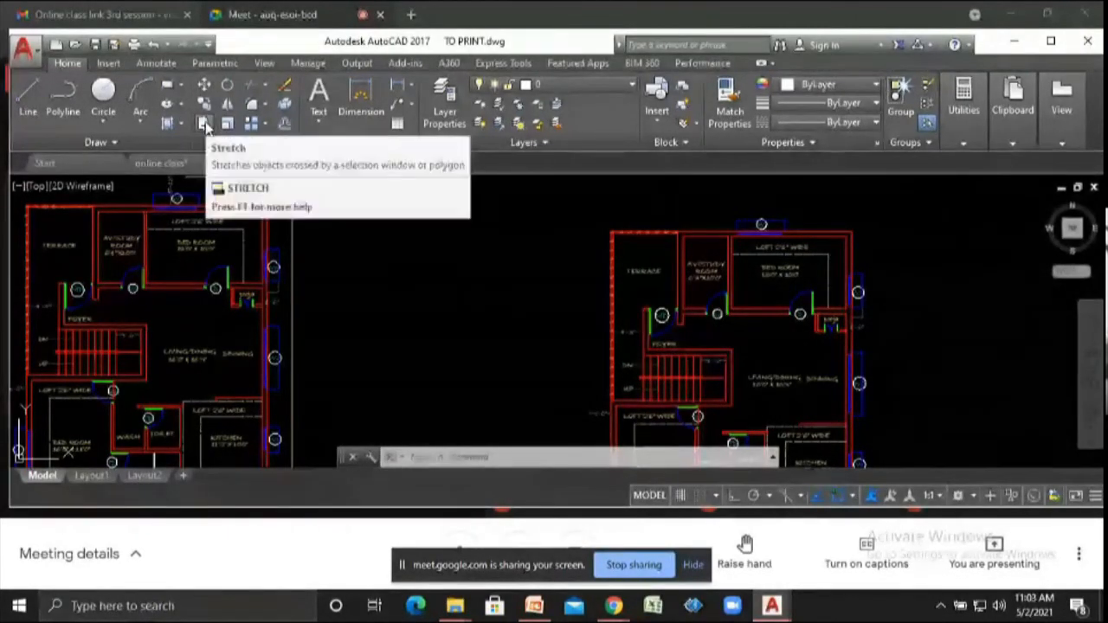
type("str")
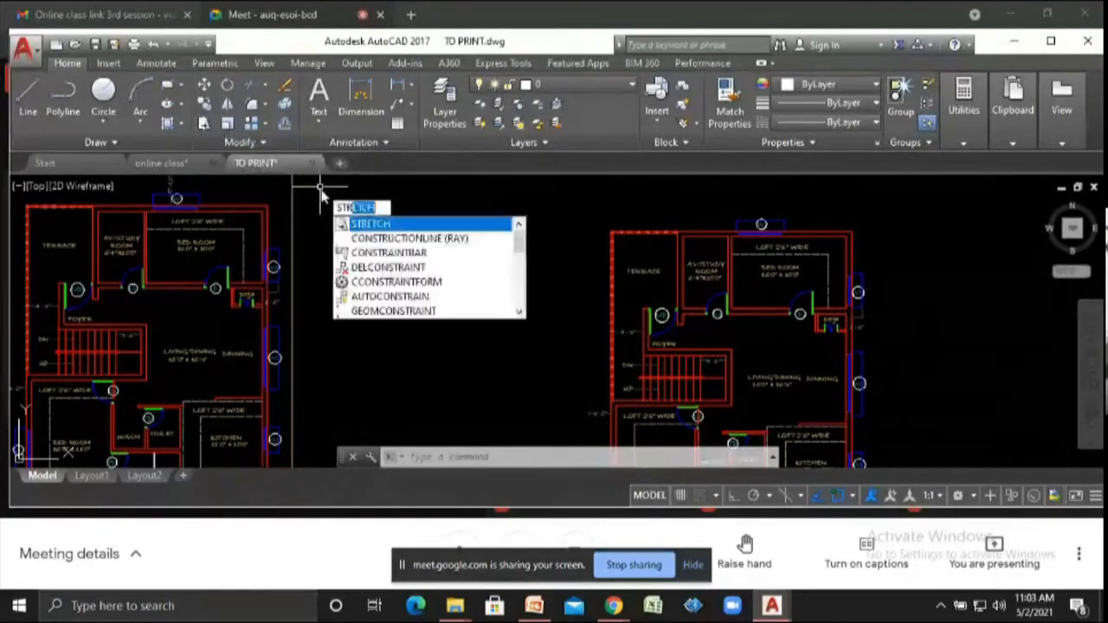
key("Return")
scroll(688, 273, "down", 3)
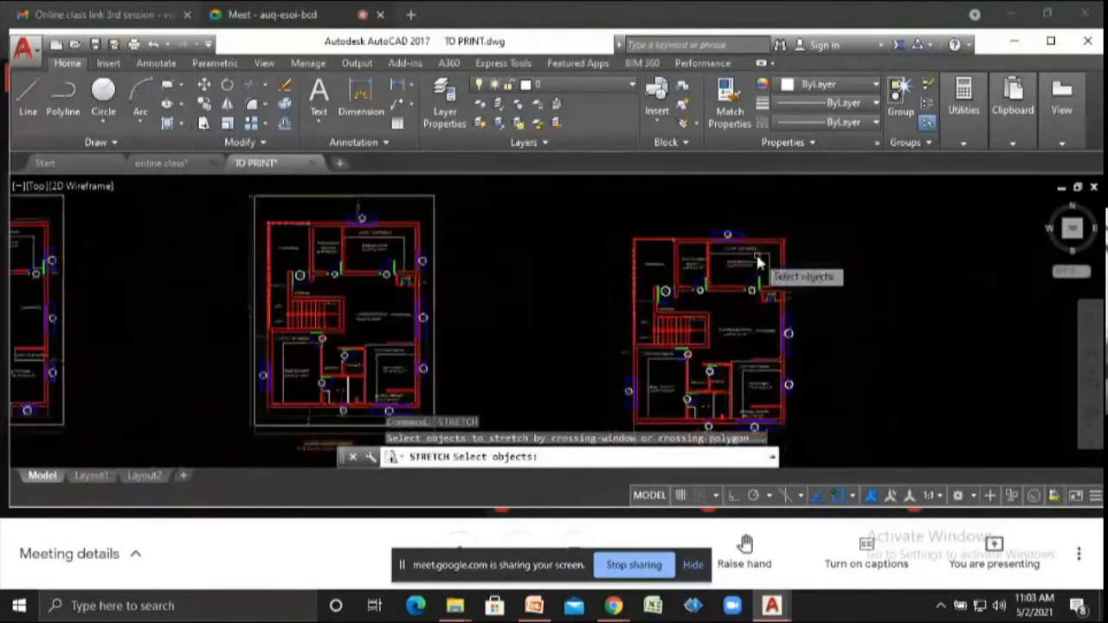
scroll(701, 259, "up", 5)
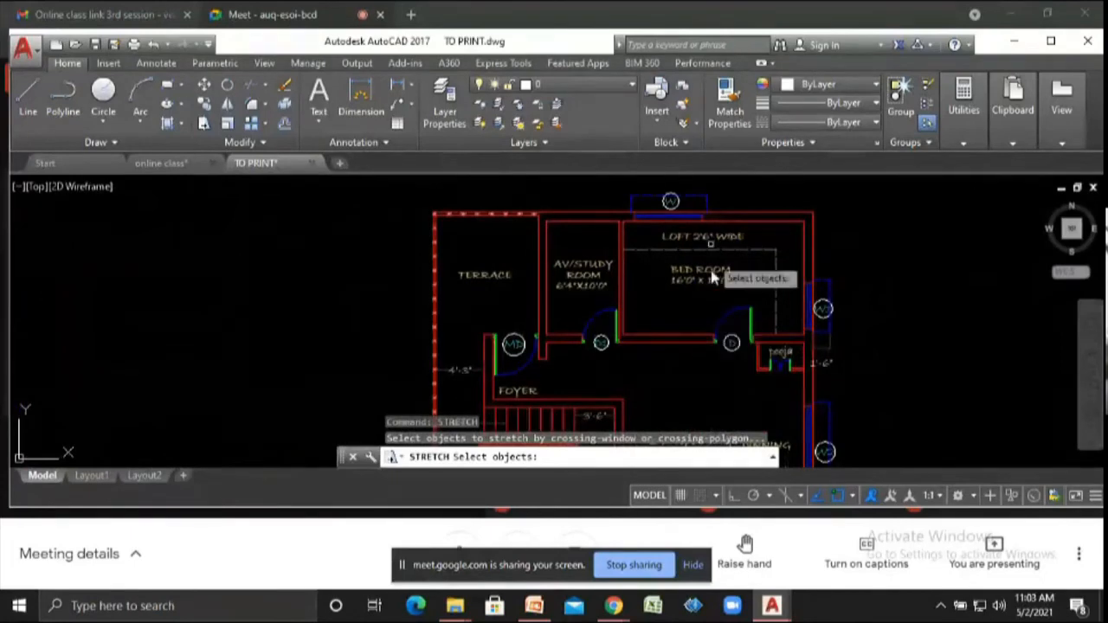
left_click(834, 271)
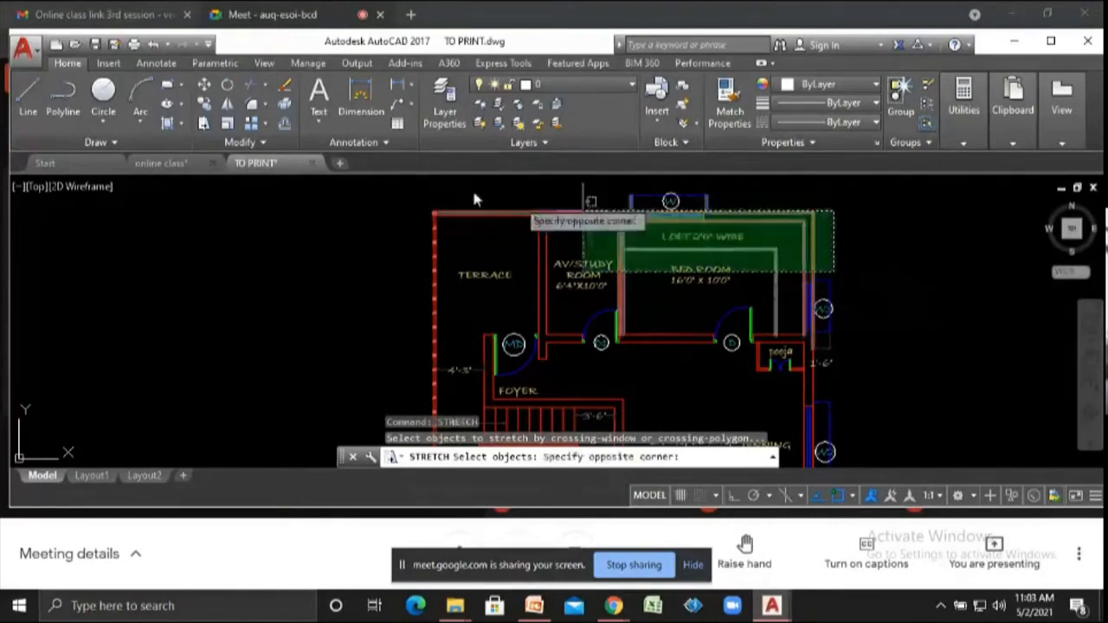
left_click(388, 188)
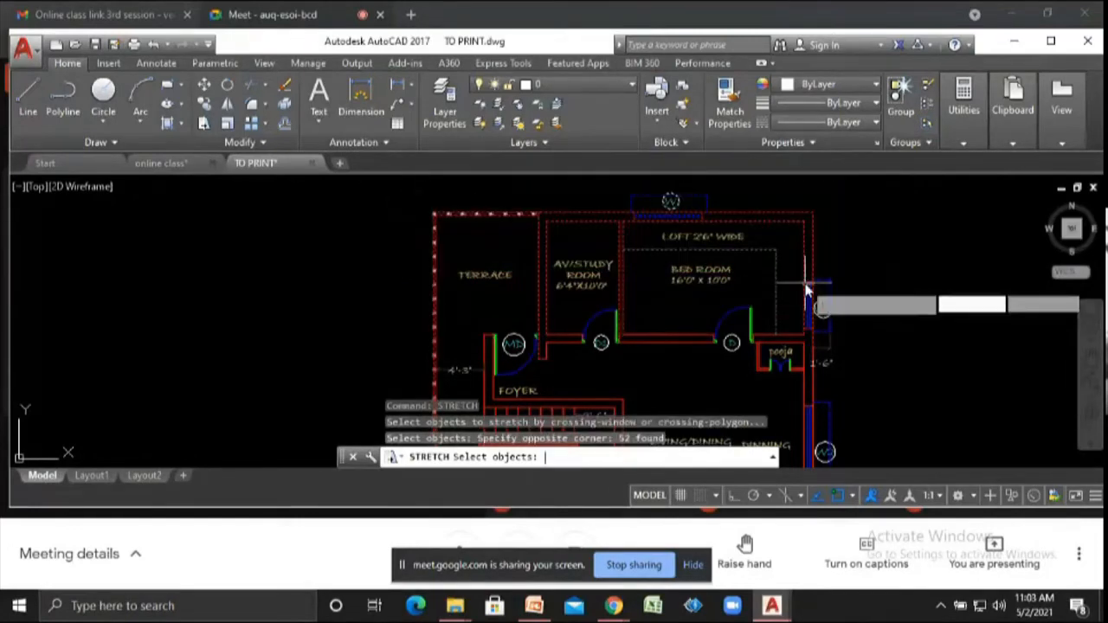
key("Return")
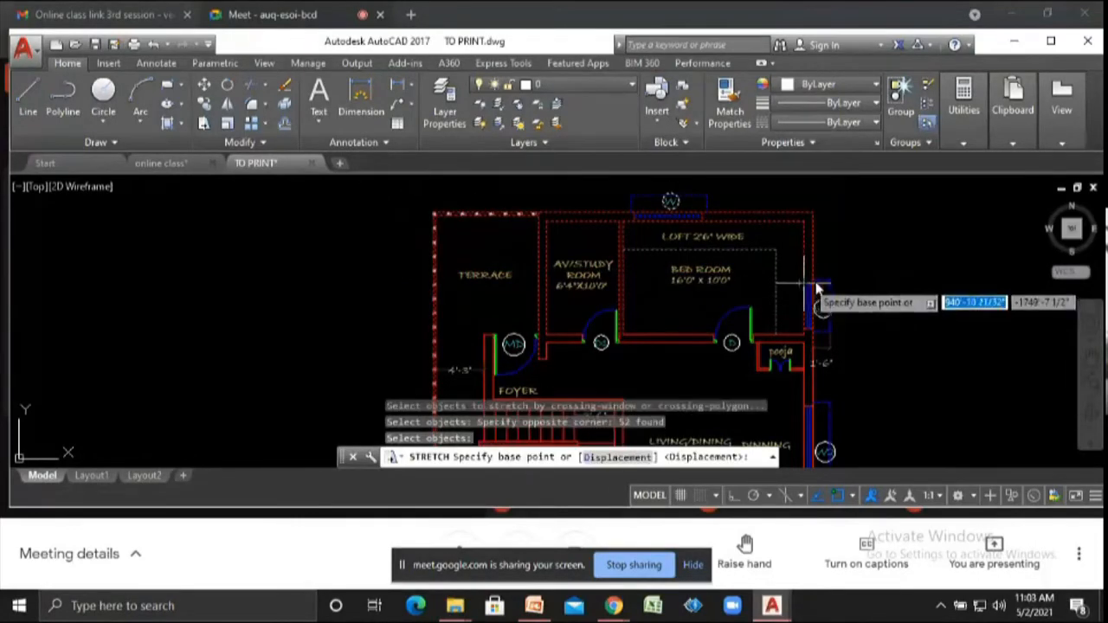
left_click(814, 212)
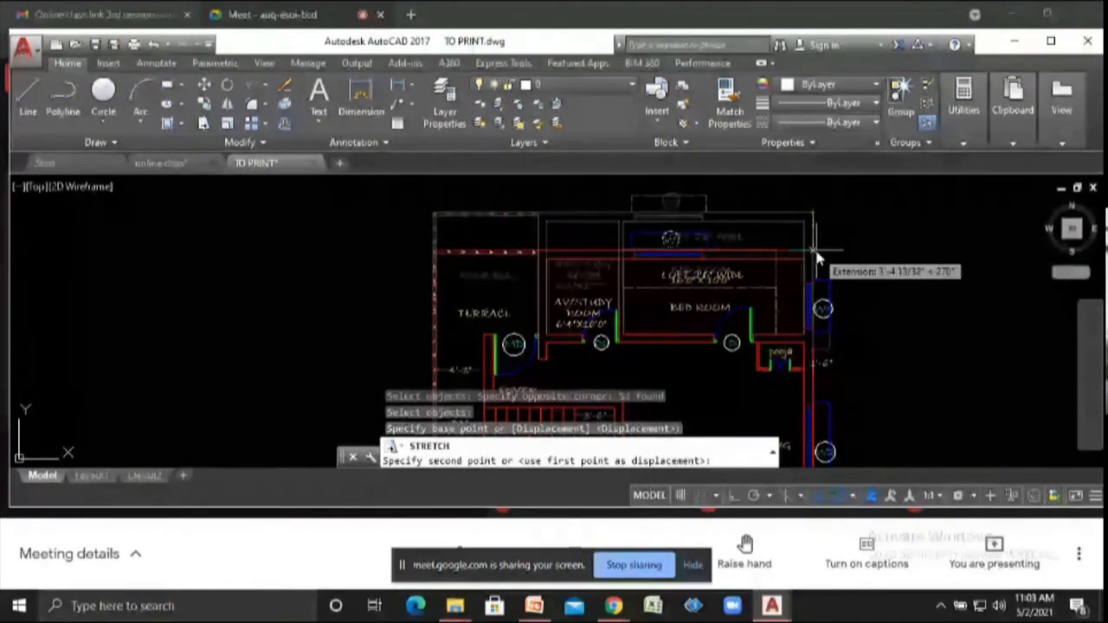
type("2")
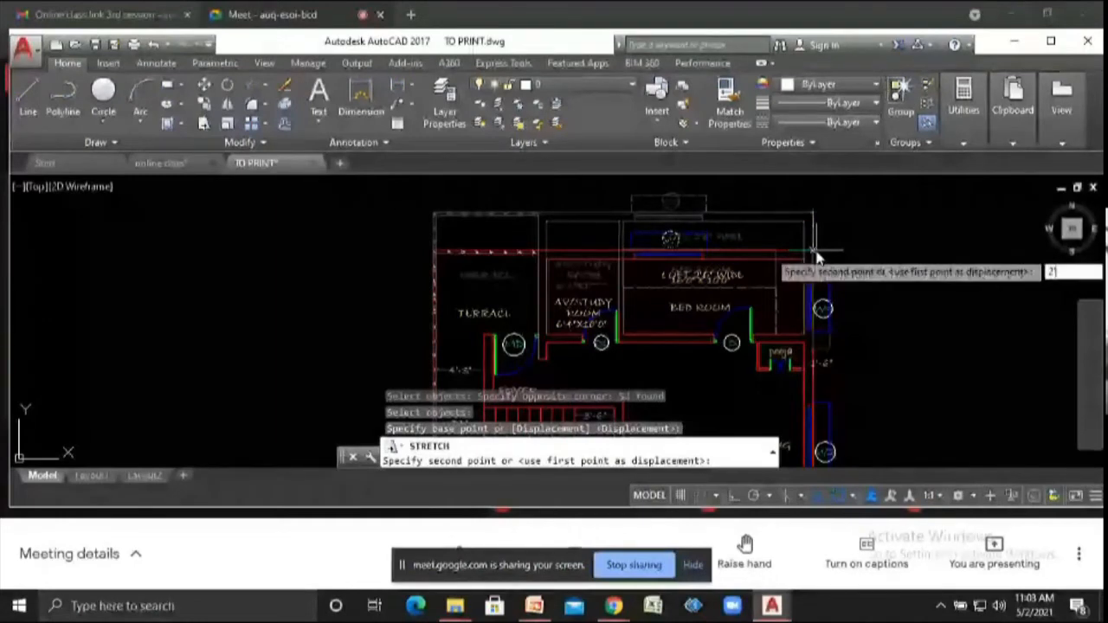
type("'")
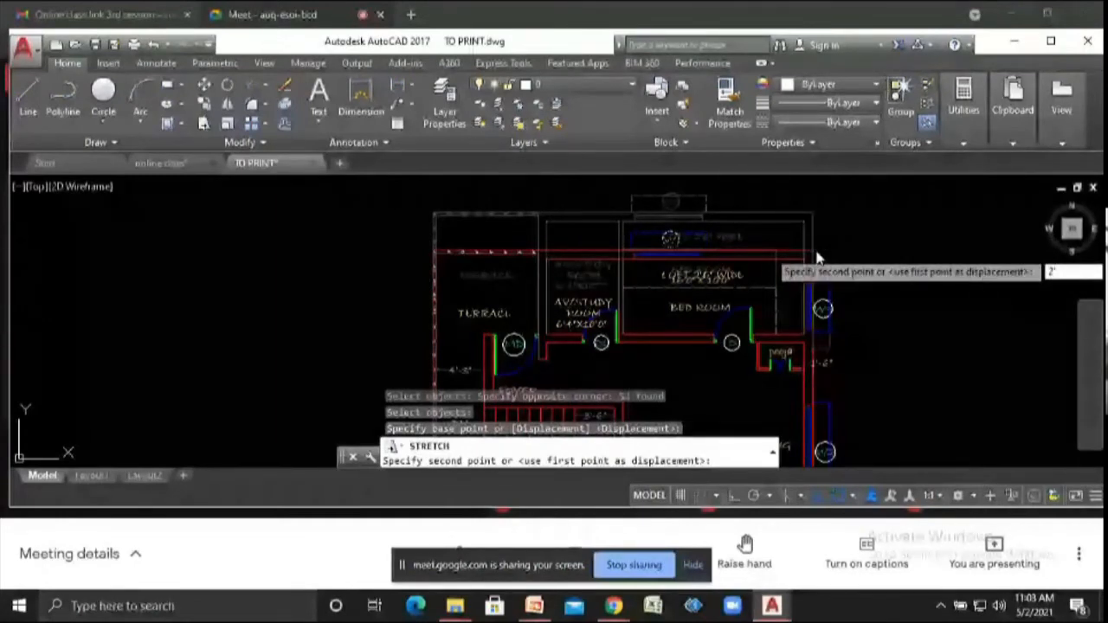
key("Return")
- Add a linear dimension along the right-hand wall beside the bedroom of the copied plan
type("dli")
key("Return")
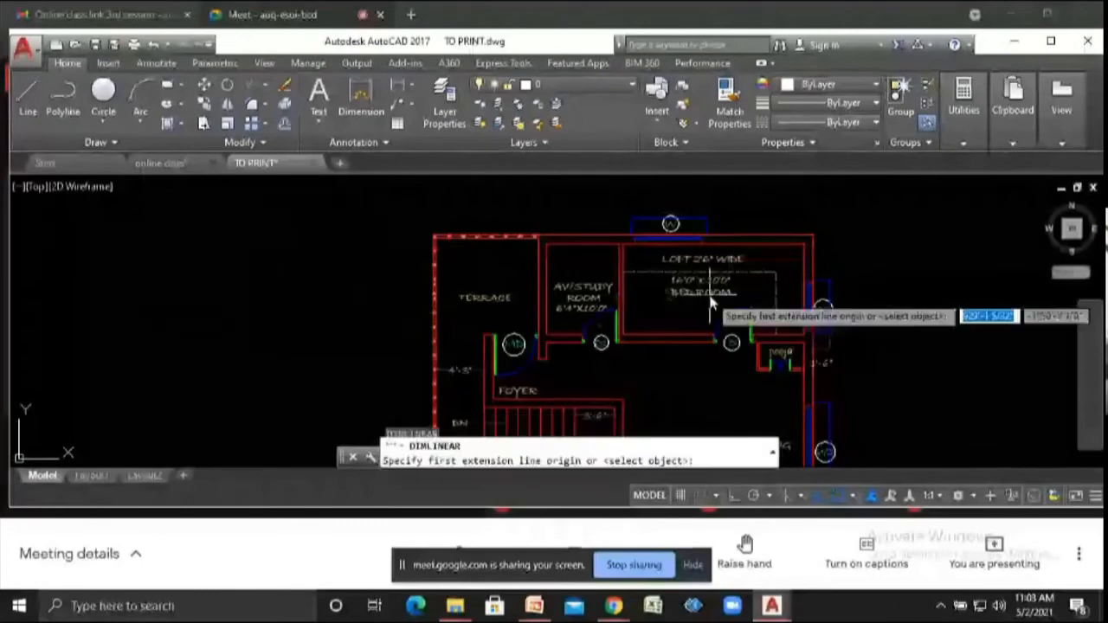
left_click(805, 248)
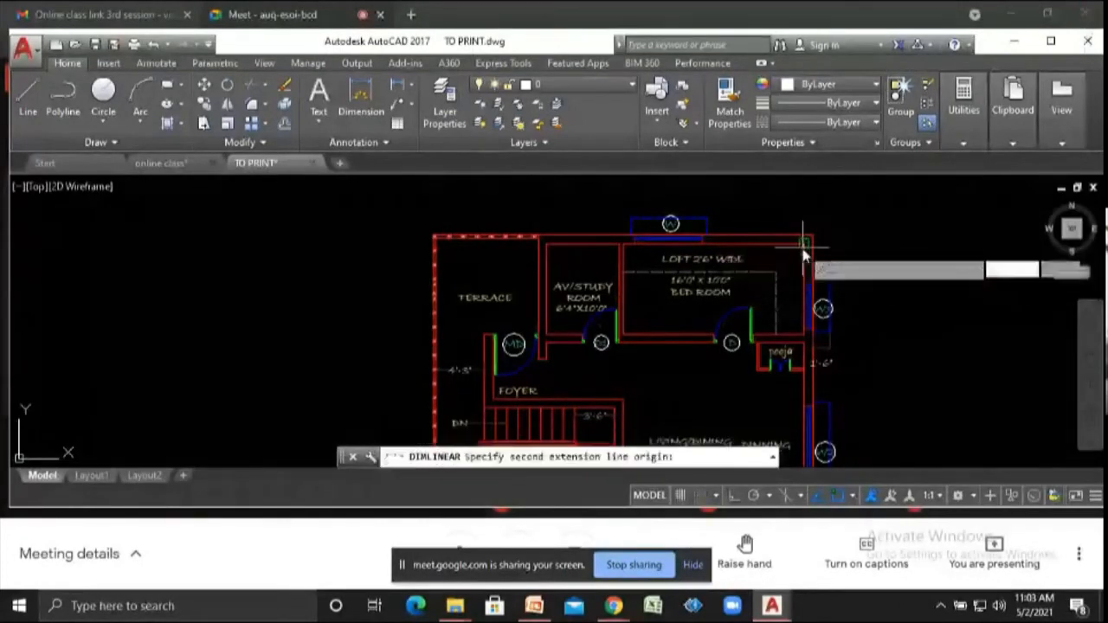
left_click(804, 342)
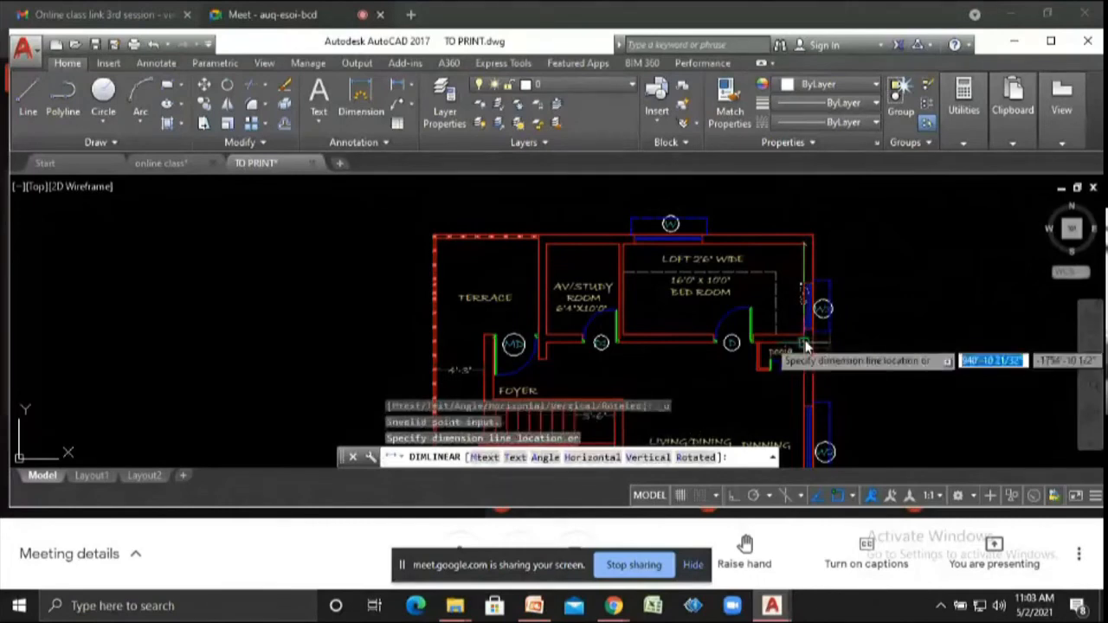
left_click(807, 336)
left_click(920, 322)
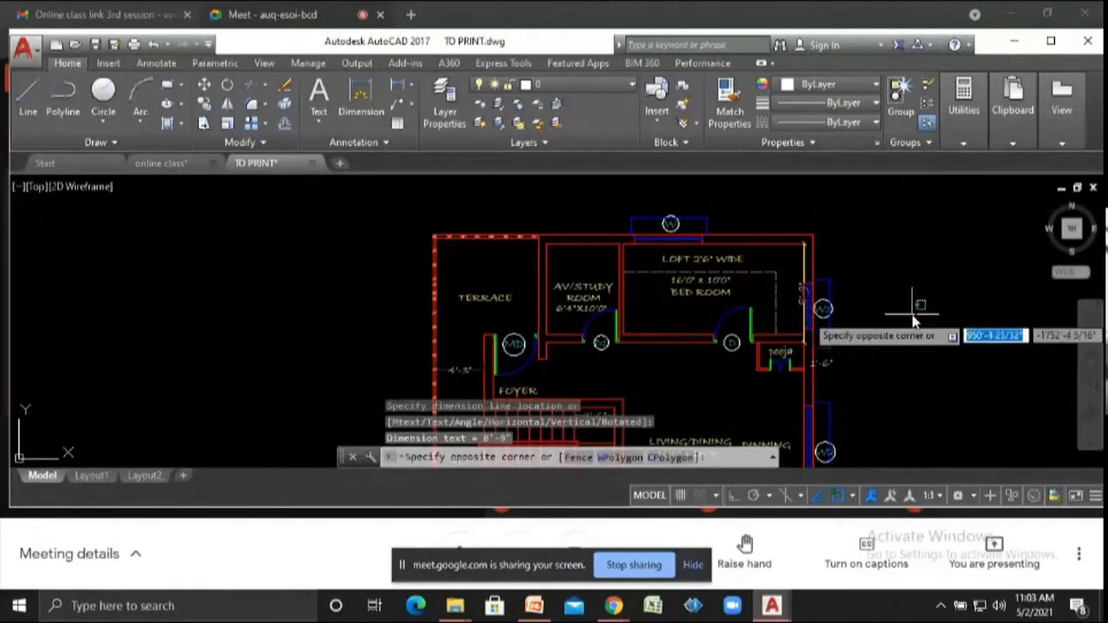
left_click(898, 318)
key("Escape")
key("Escape")
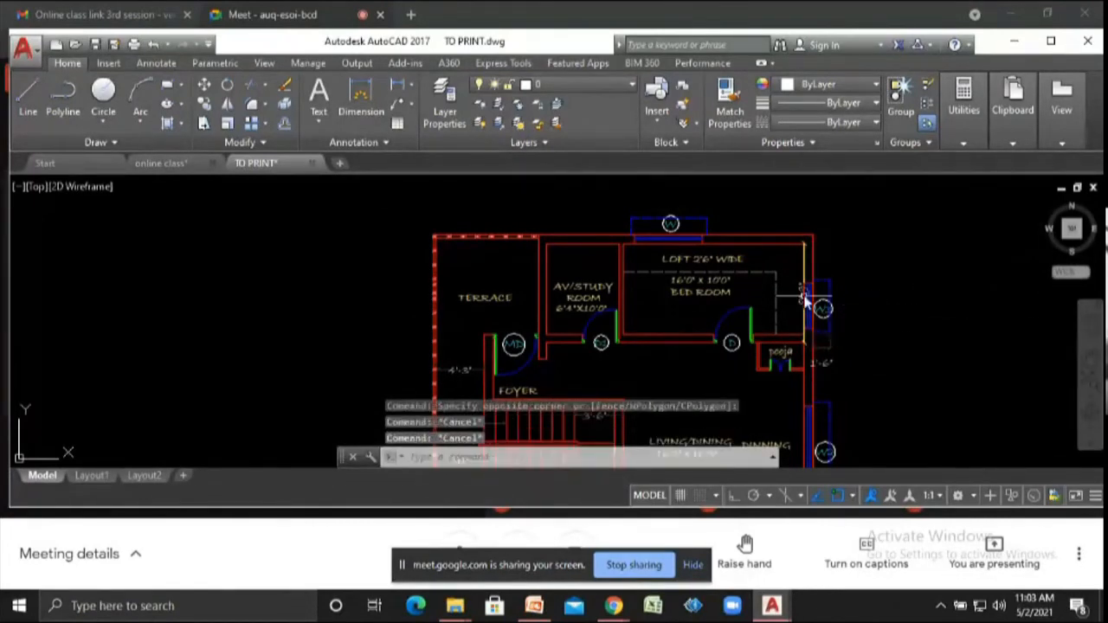
left_click(805, 273)
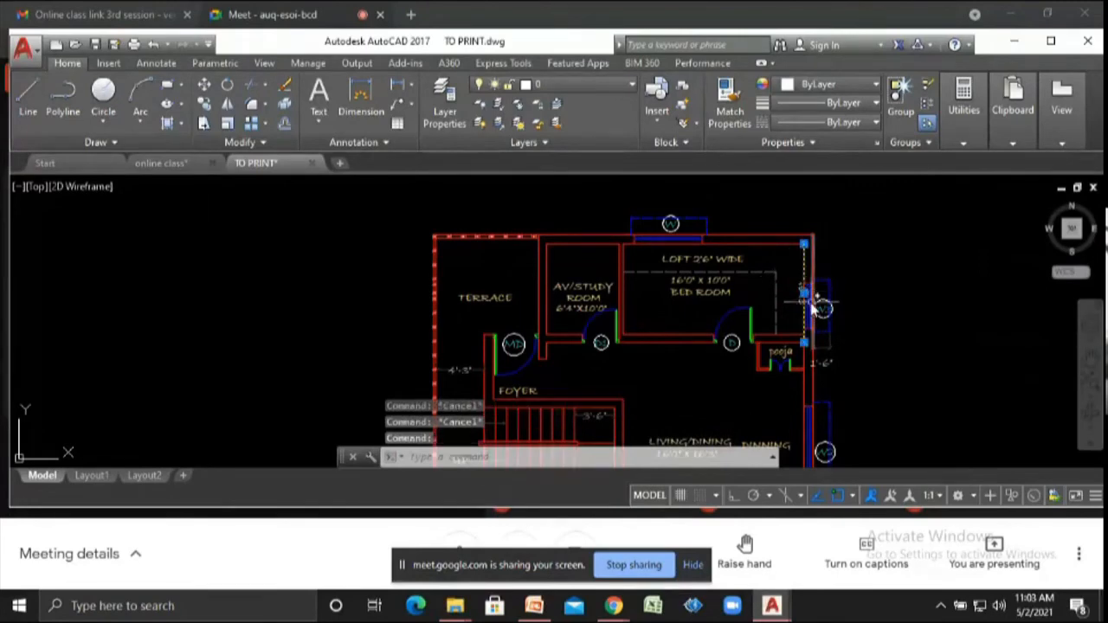
left_click(805, 345)
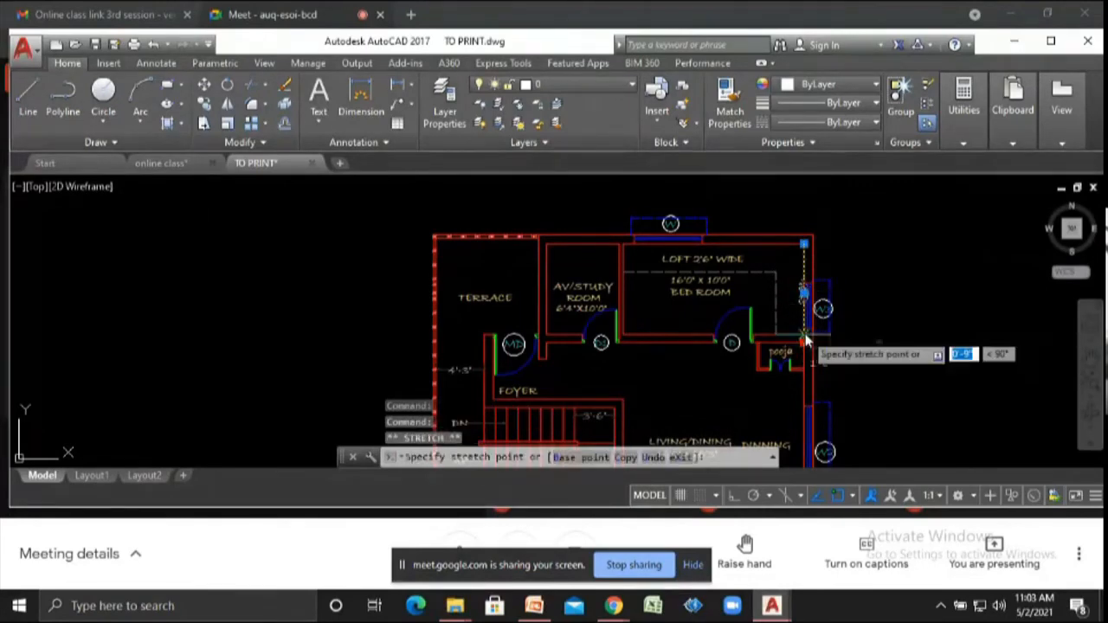
left_click(804, 334)
mouse_move(805, 291)
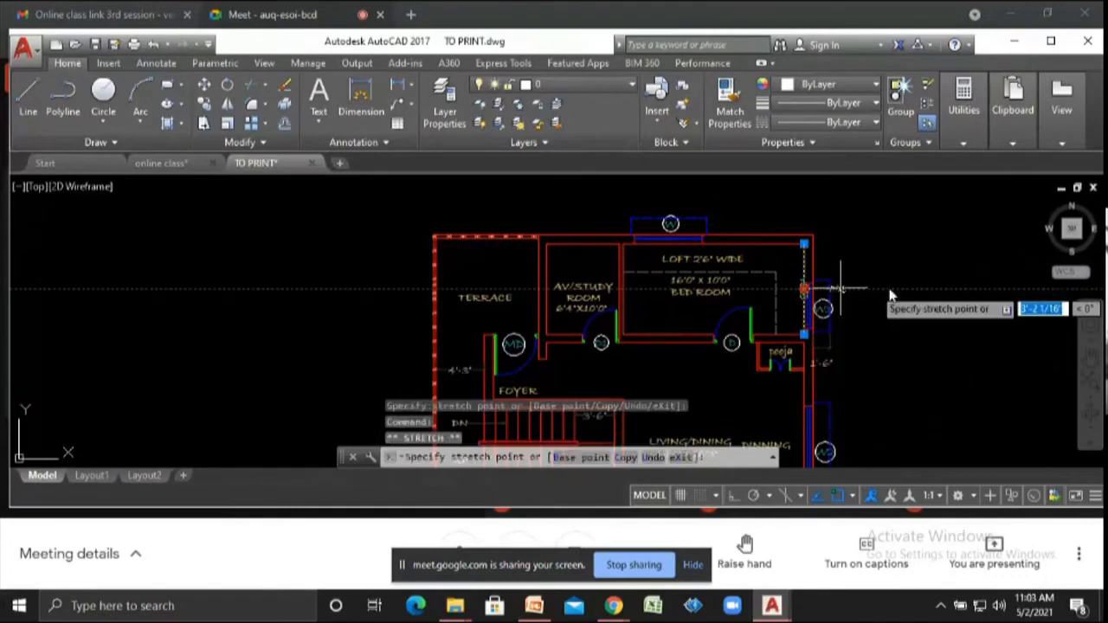
key("Escape")
- Stretch the copied plan's top walls upward by another 2' with a crossing window over the upper rooms
scroll(896, 303, "up", 4)
scroll(896, 305, "down", 3)
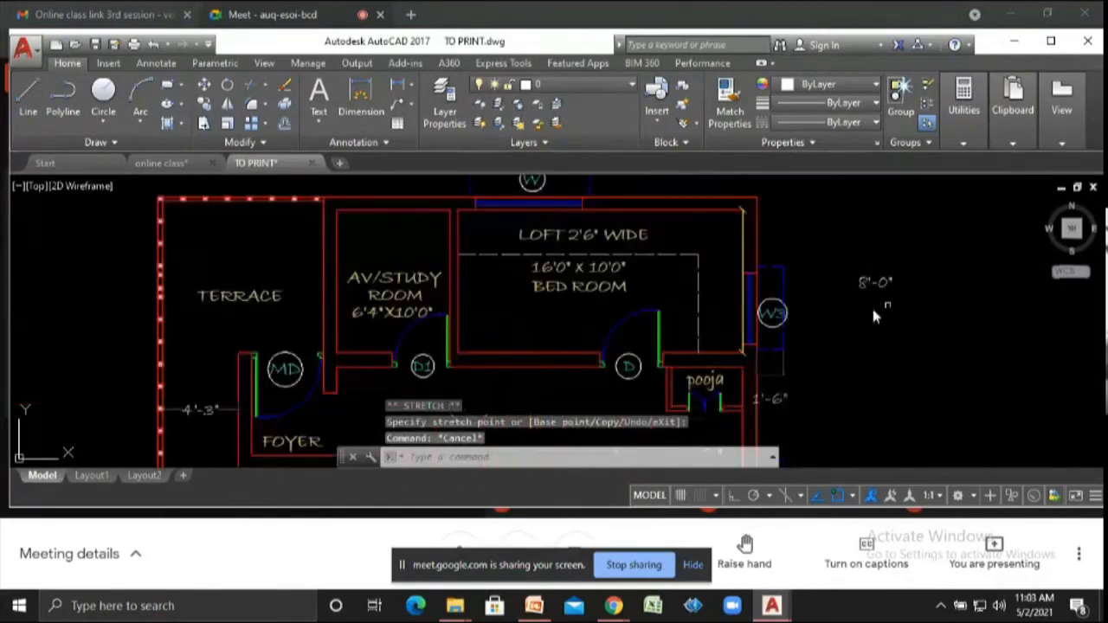
scroll(849, 320, "down", 2)
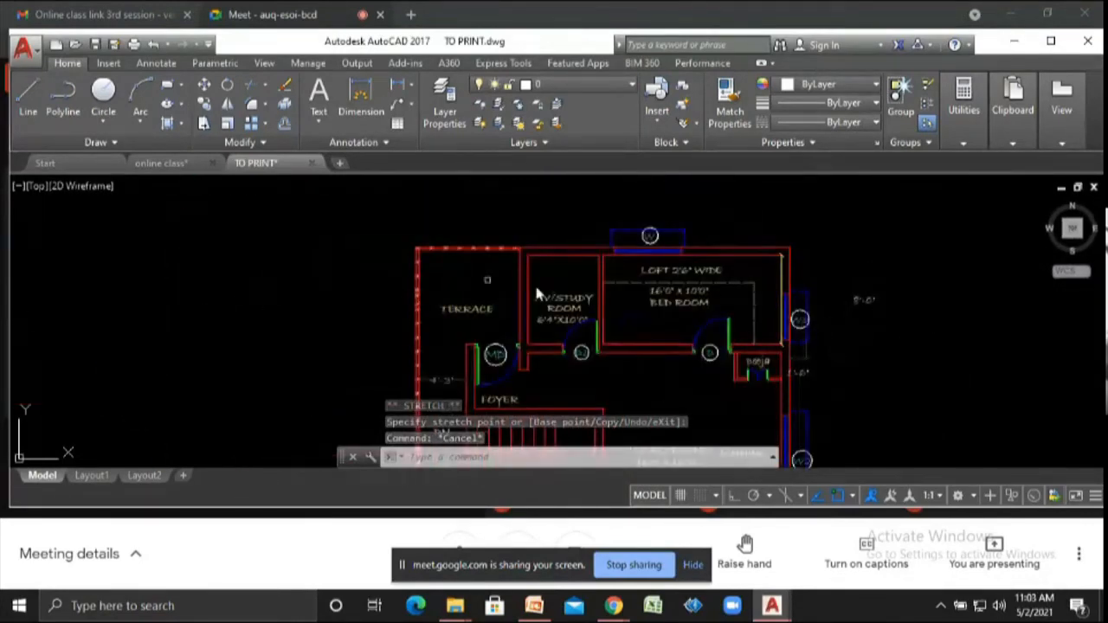
scroll(559, 313, "down", 2)
scroll(558, 316, "down", 2)
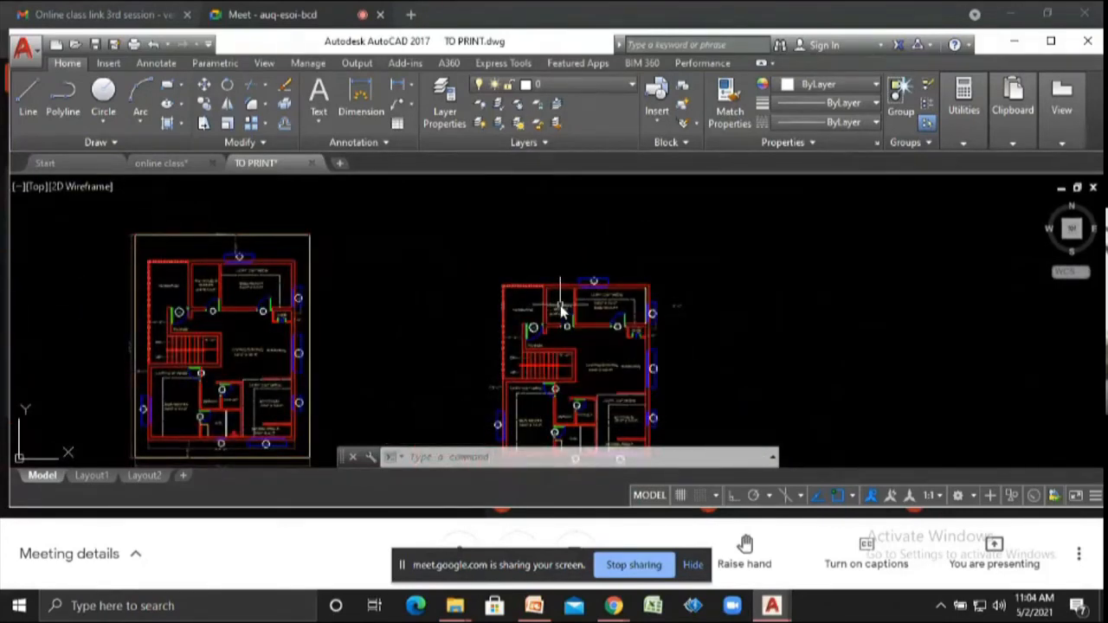
scroll(627, 342, "up", 2)
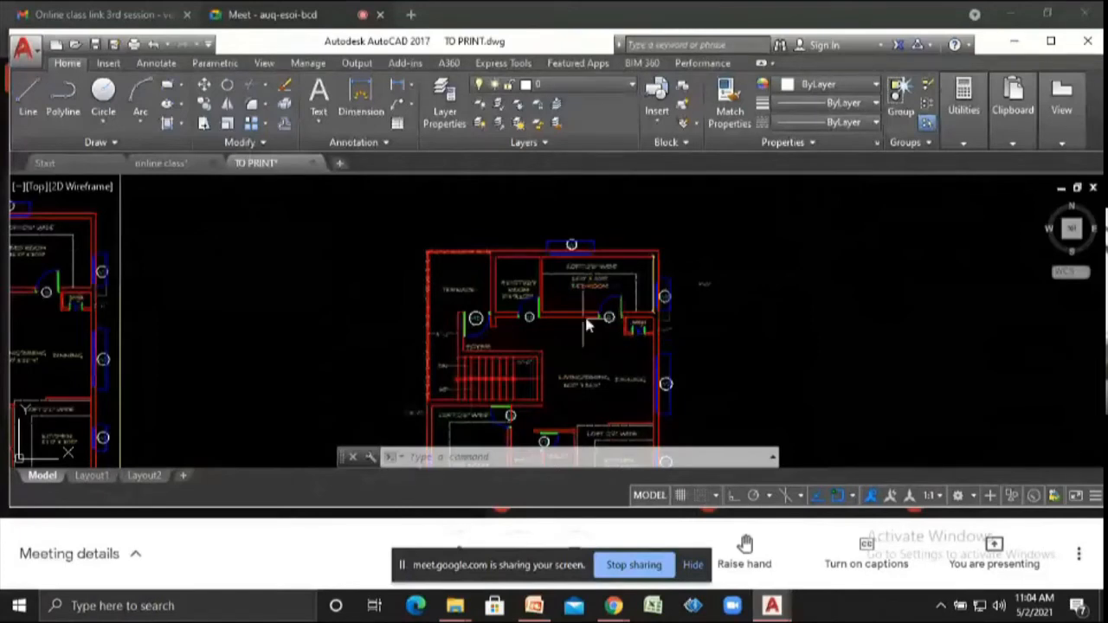
scroll(587, 326, "up", 2)
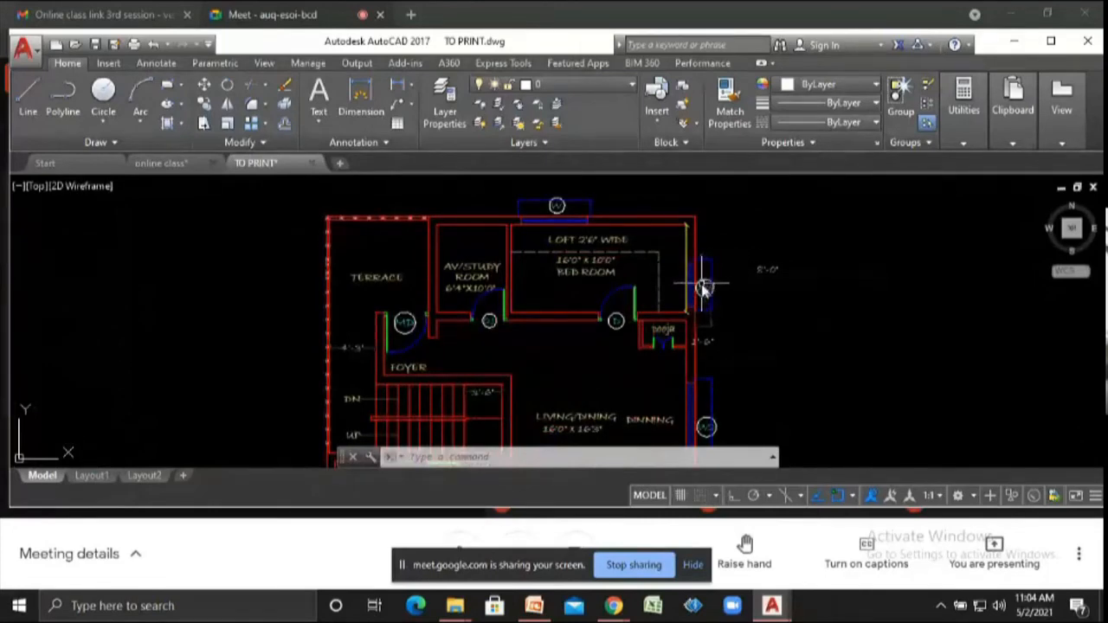
type("str")
key("Return")
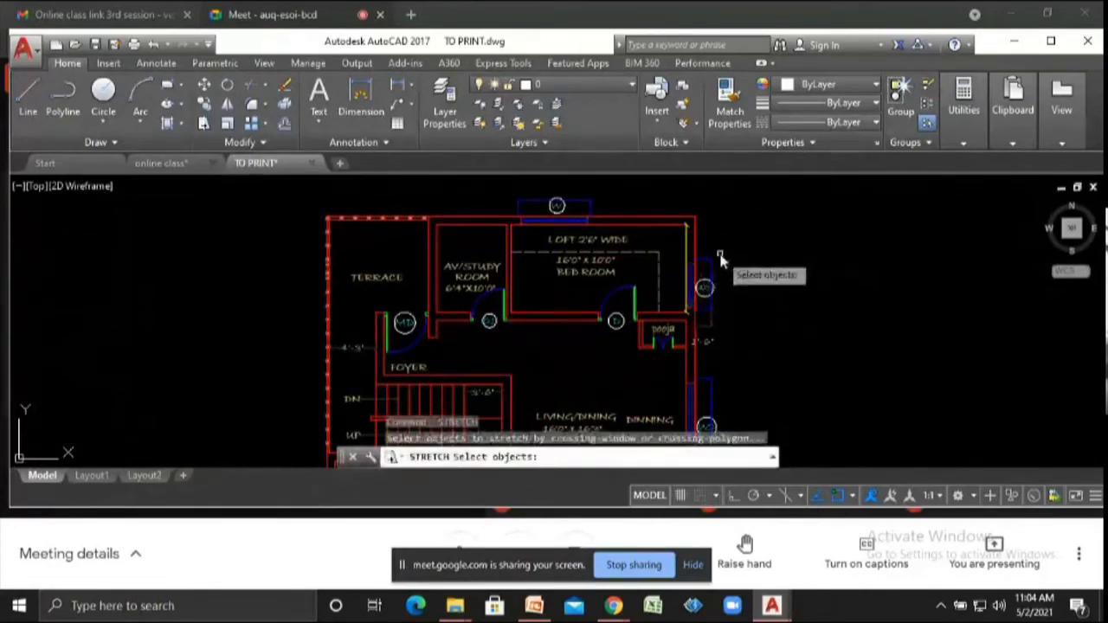
left_click(730, 258)
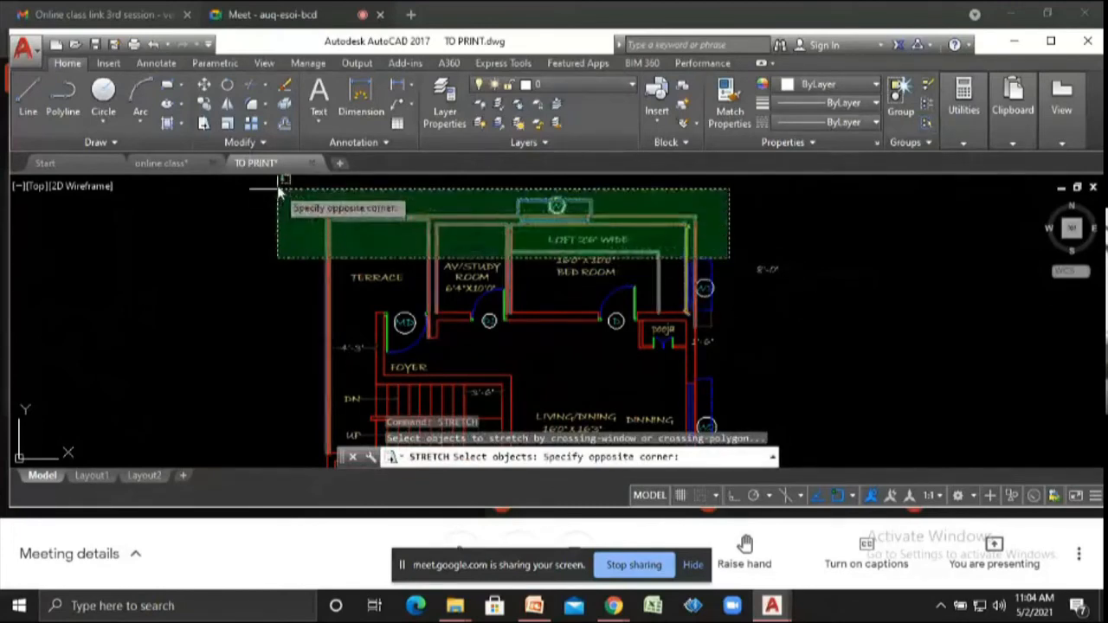
left_click(314, 184)
scroll(459, 276, "down", 2)
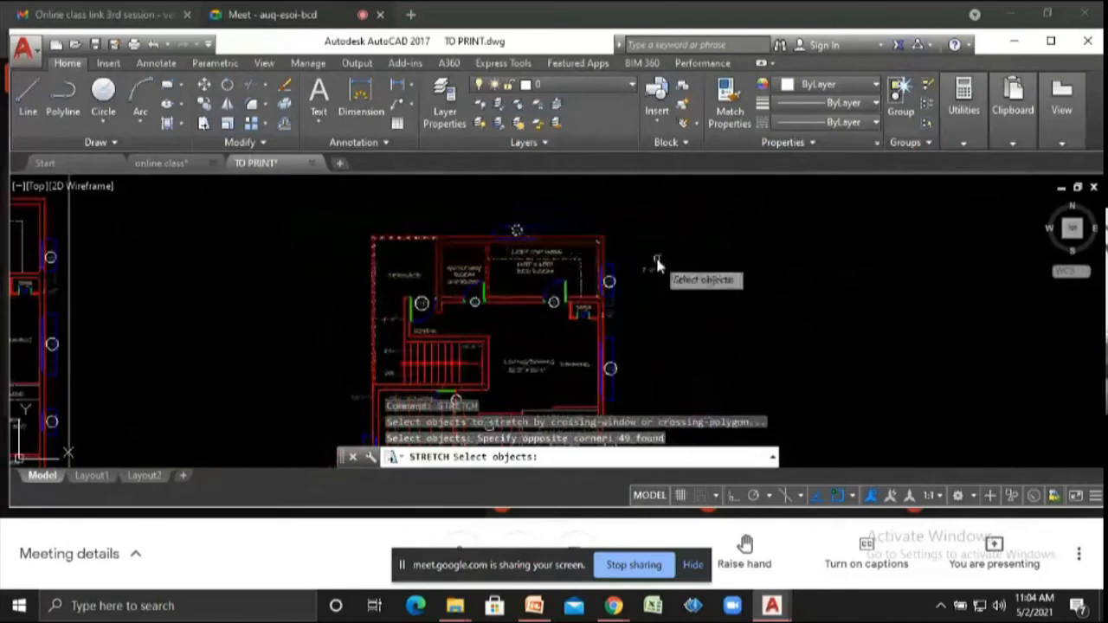
key("Return")
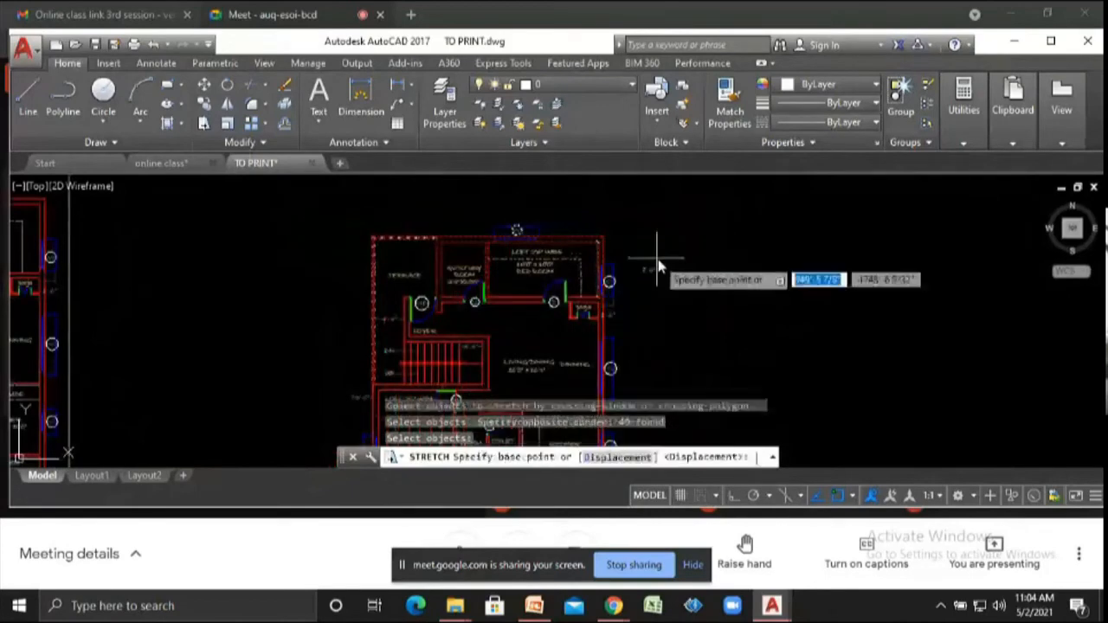
left_click(601, 225)
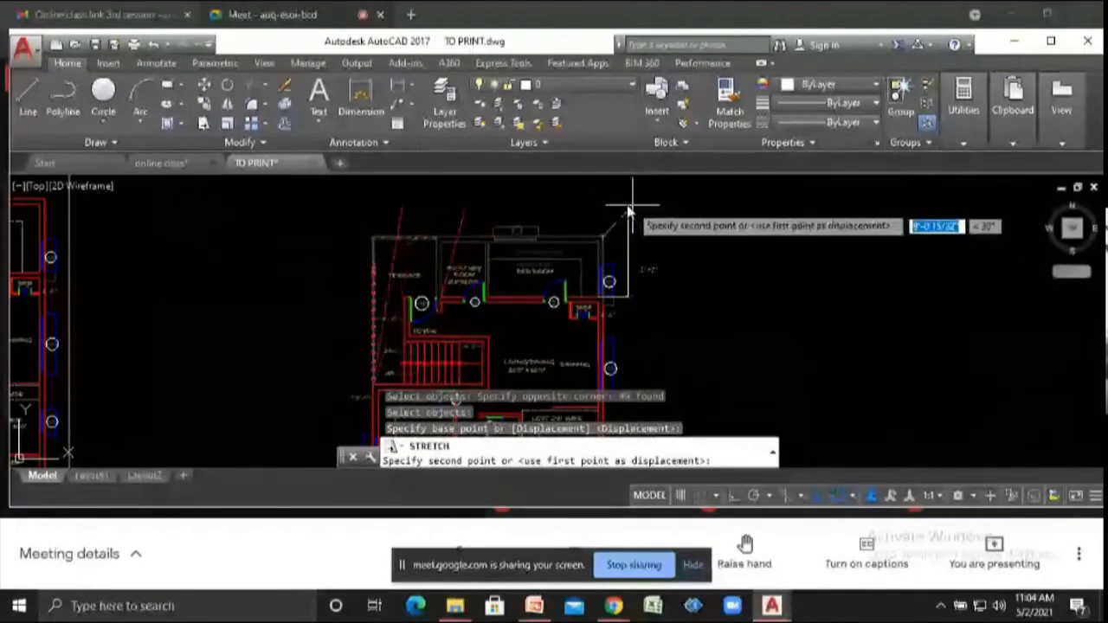
type("2'")
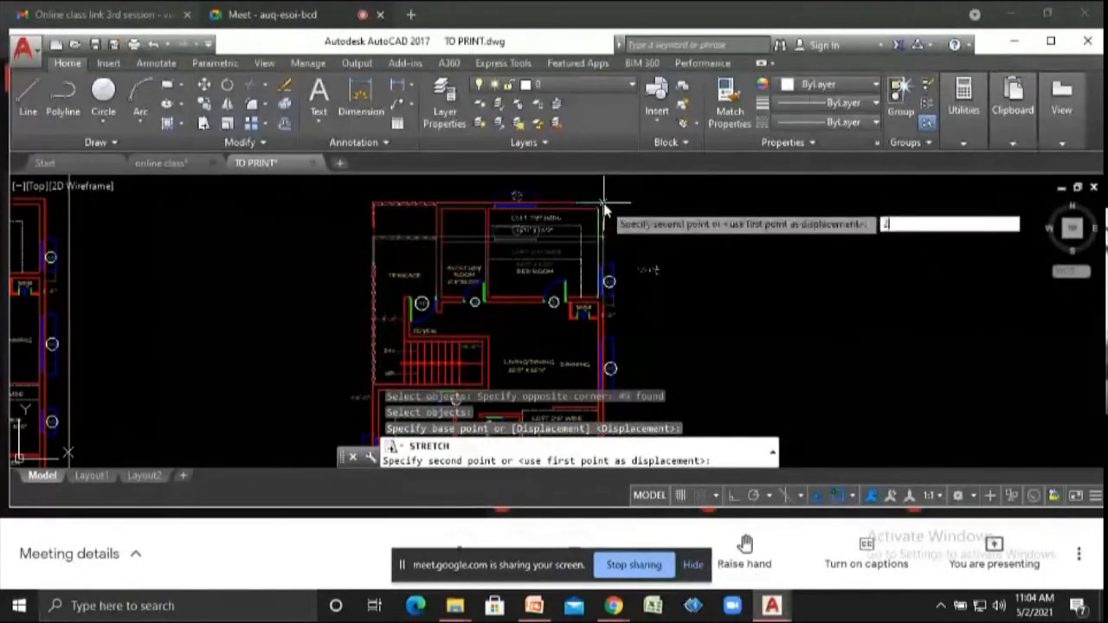
key("Return")
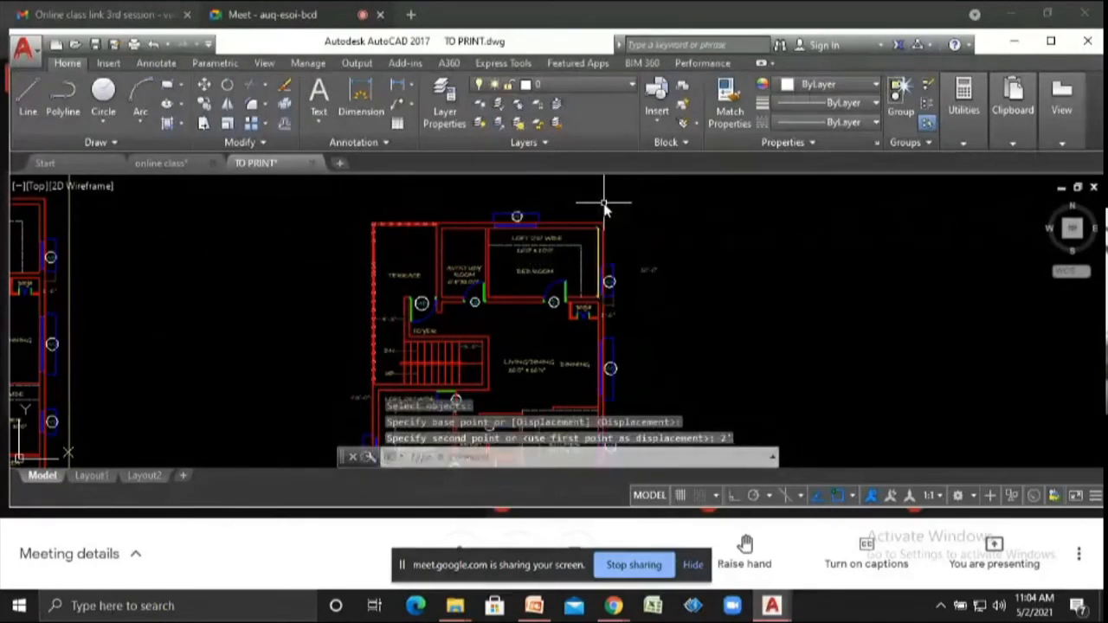
- Switch back to the online class drawing
scroll(681, 271, "up", 2)
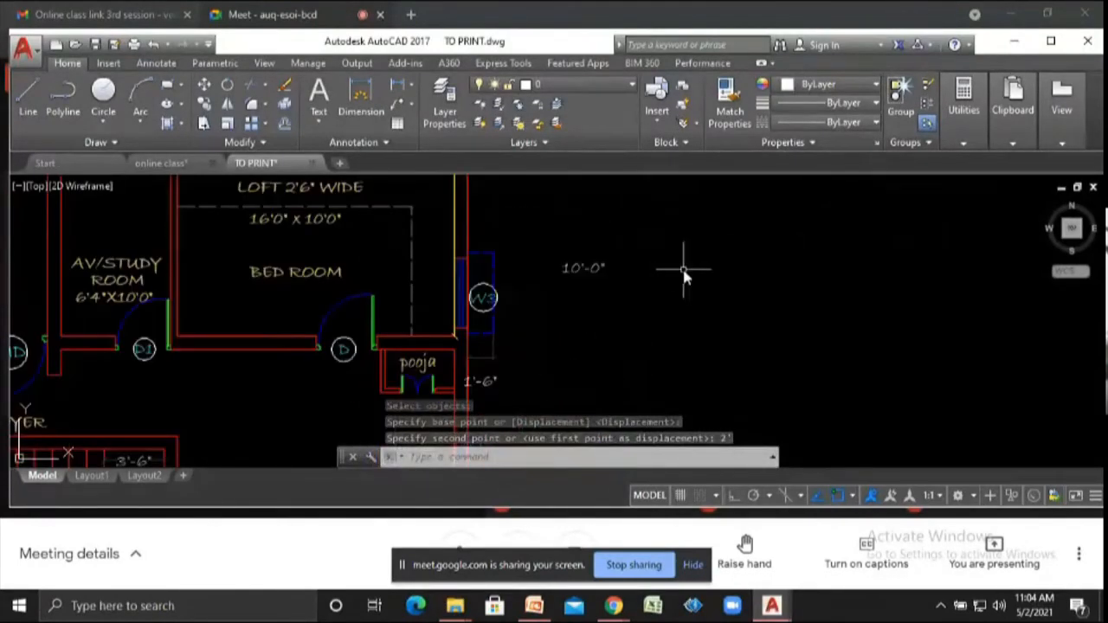
scroll(679, 275, "down", 4)
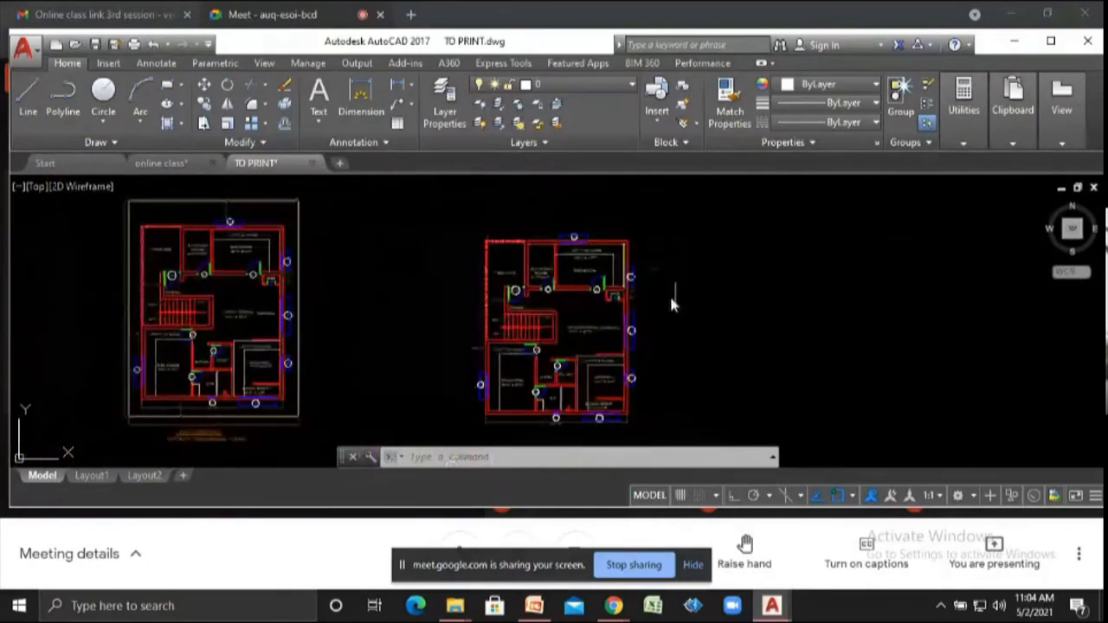
left_click(183, 165)
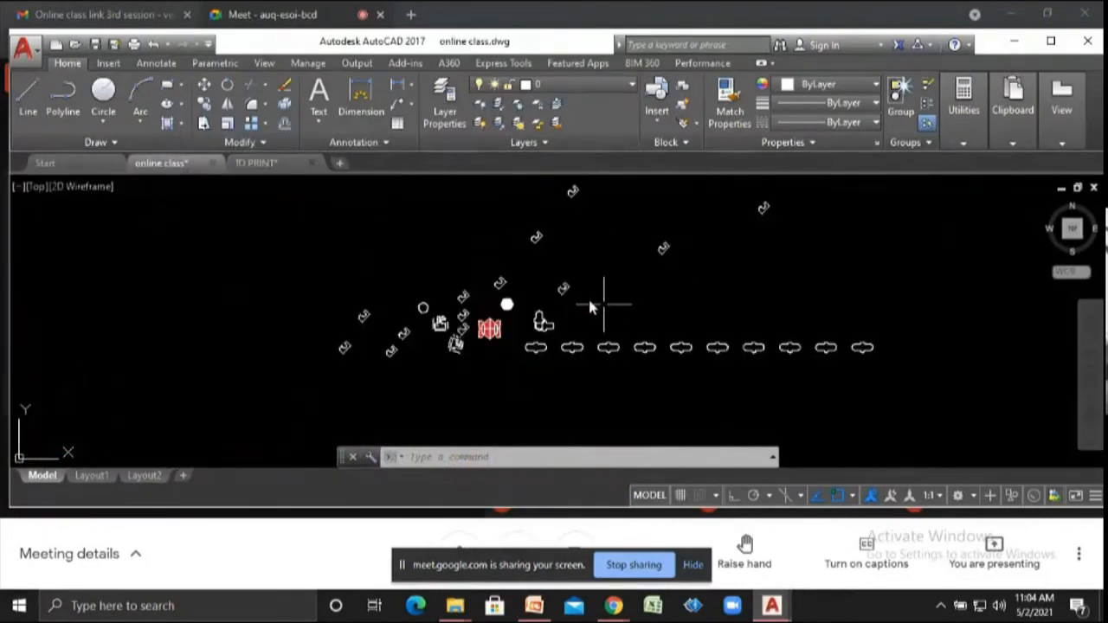
scroll(547, 281, "up", 2)
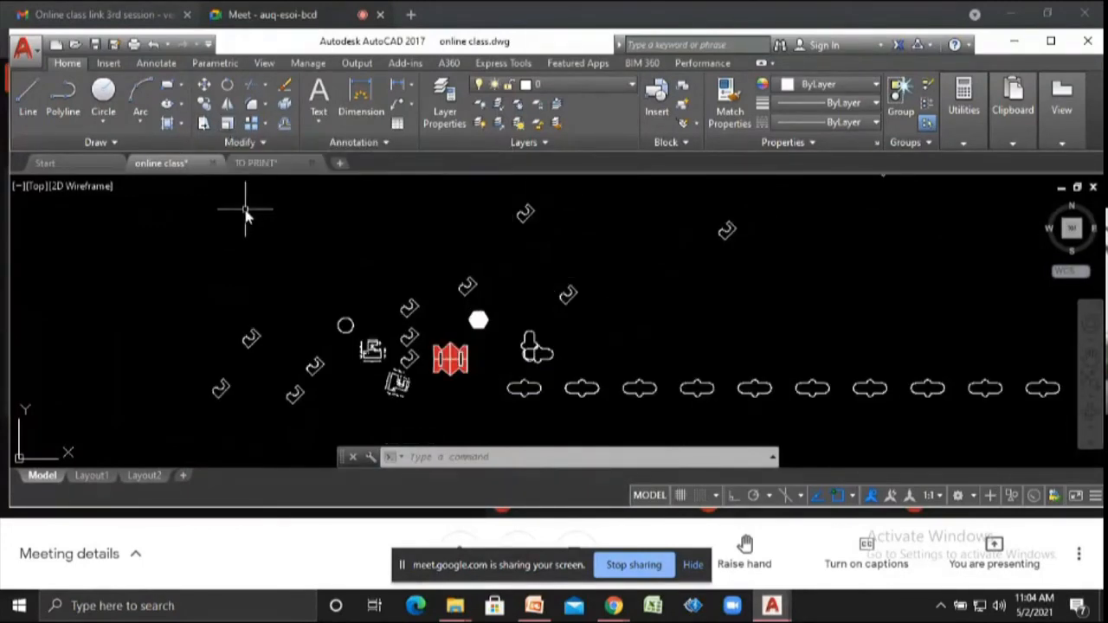
- Copy the small dimensioned L-shaped outline to an empty area above and to its left
scroll(255, 216, "down", 4)
scroll(571, 275, "up", 4)
scroll(506, 251, "up", 3)
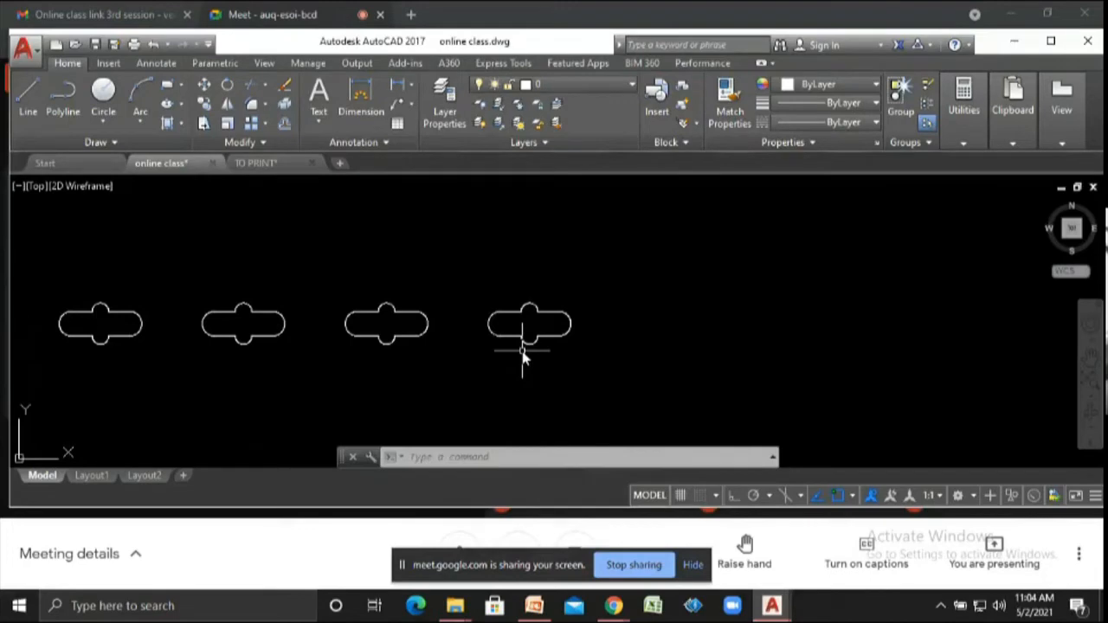
scroll(522, 356, "down", 5)
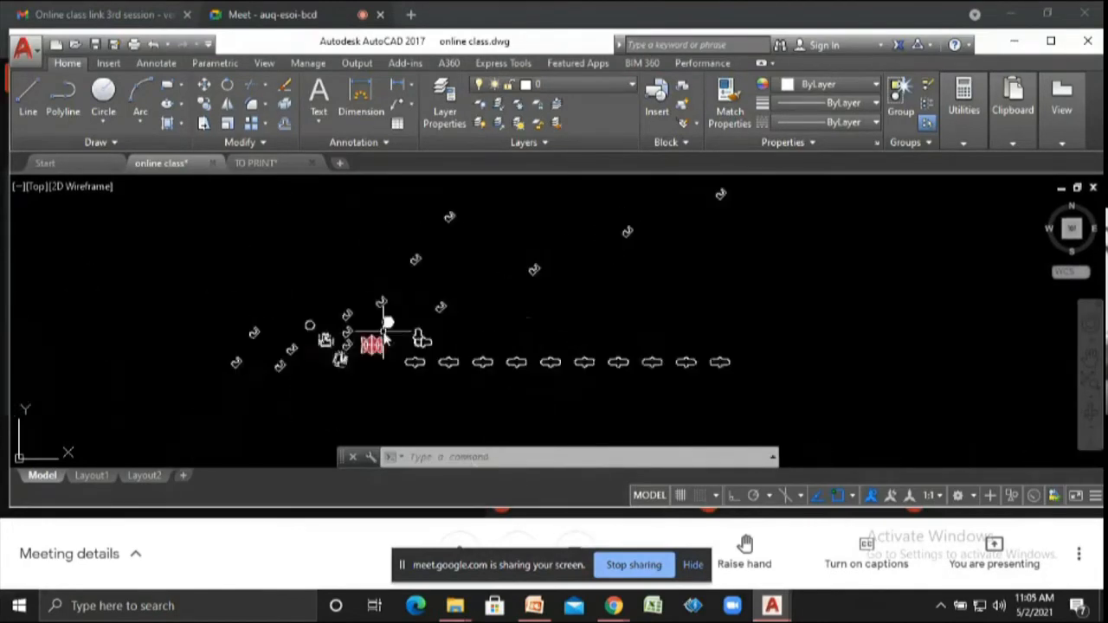
scroll(320, 338, "up", 8)
left_click(300, 301)
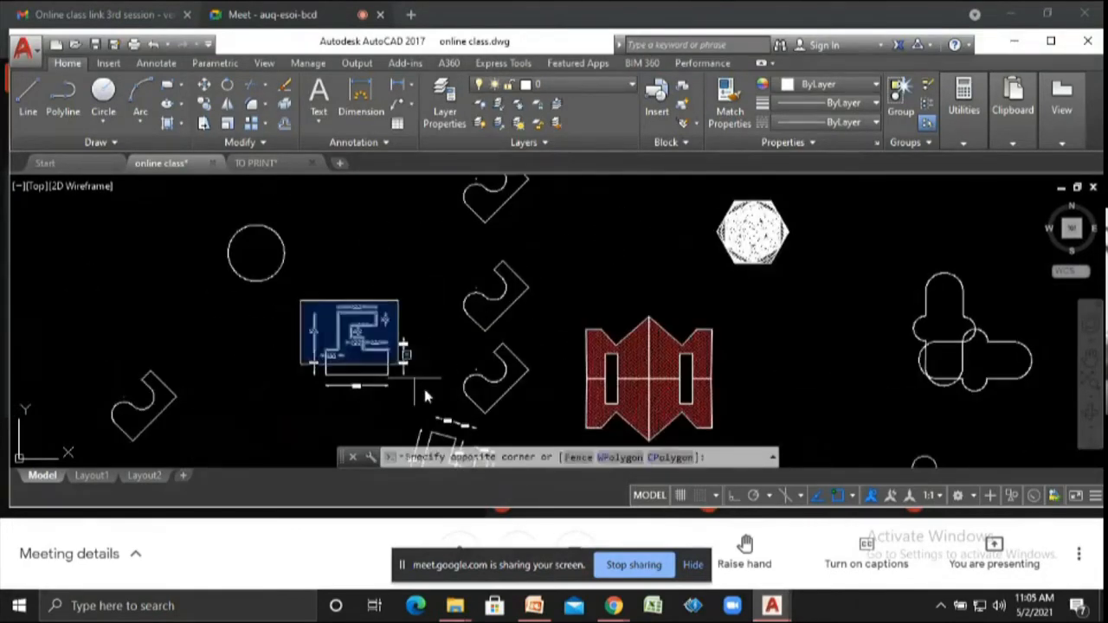
left_click(425, 395)
type("co")
key("Return")
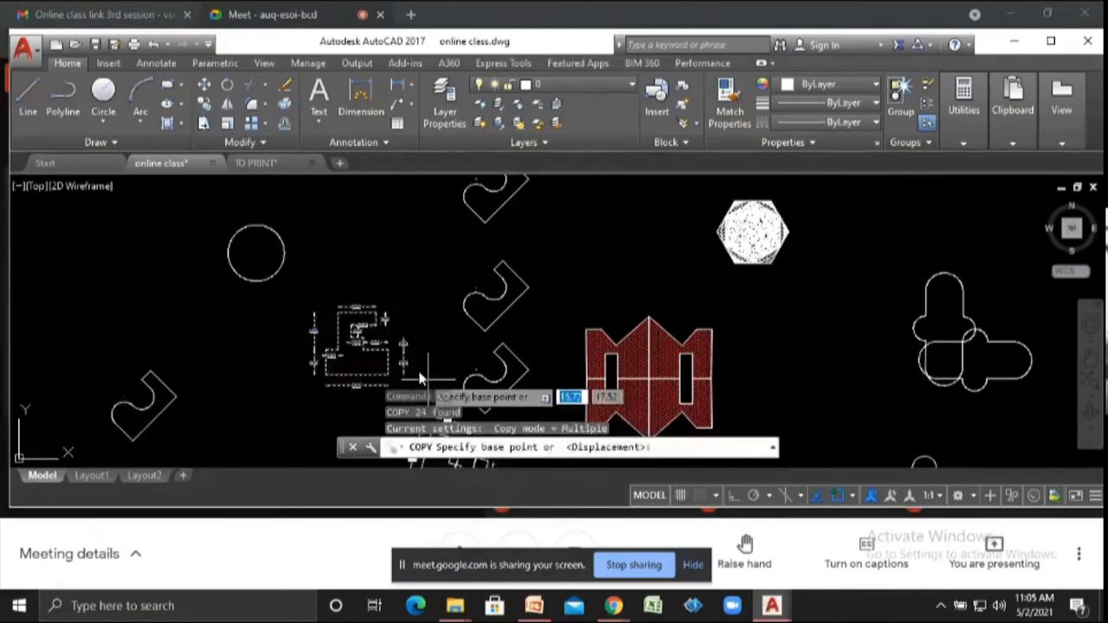
scroll(422, 378, "down", 4)
left_click(395, 335)
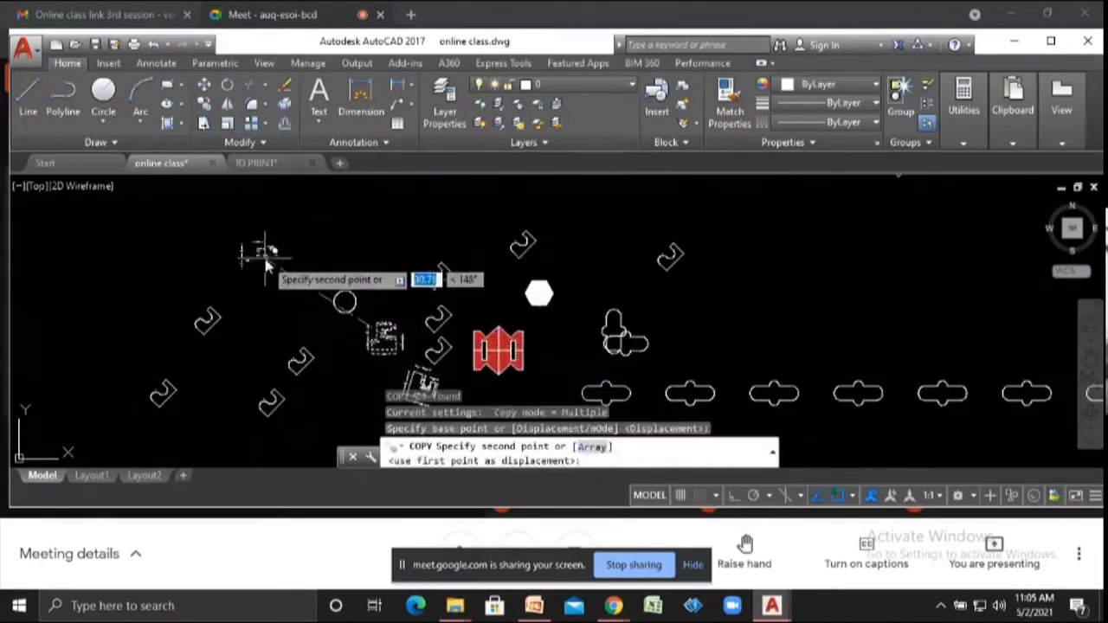
left_click(266, 267)
key("Escape")
- Scale the copied L-shape by a factor of 2 about its lower-left corner
type("sc")
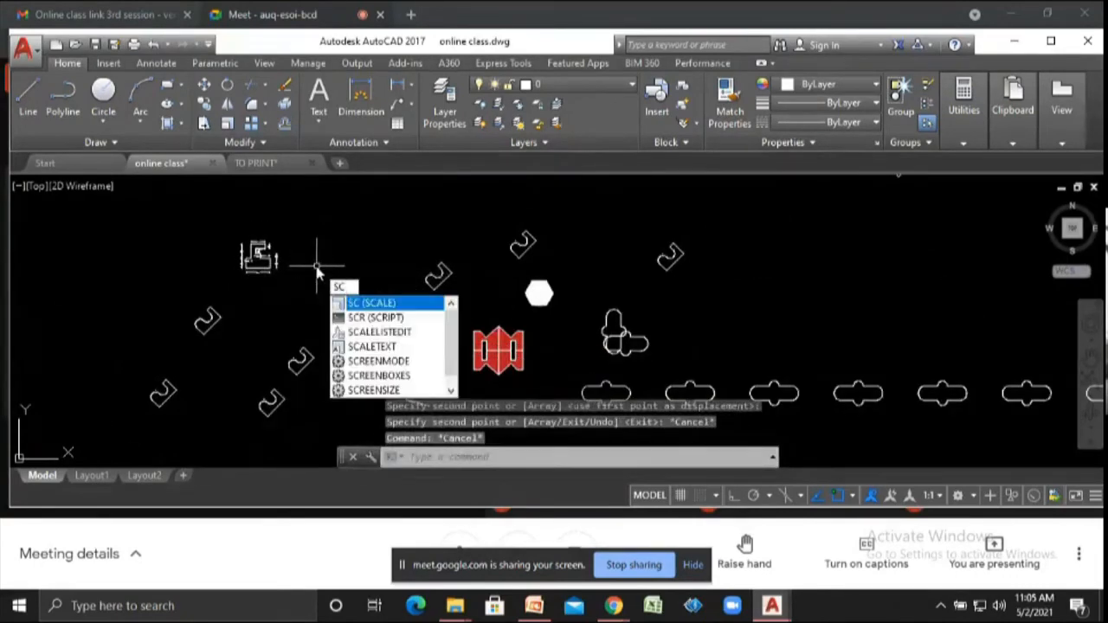
key("Return")
left_click(229, 228)
left_click(288, 277)
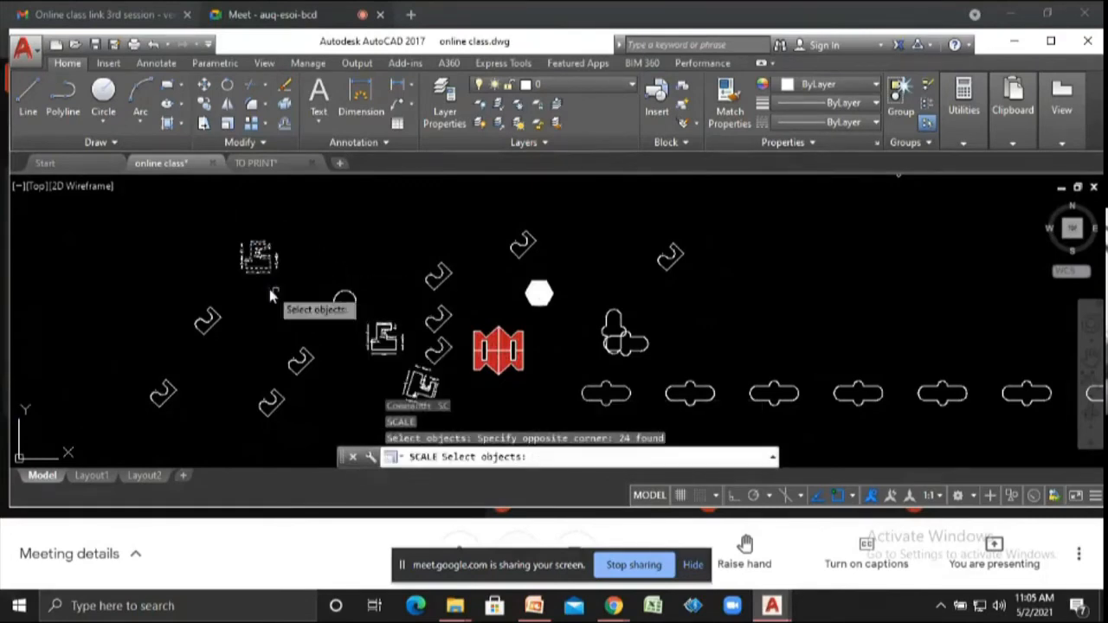
scroll(255, 286, "up", 5)
key("Return")
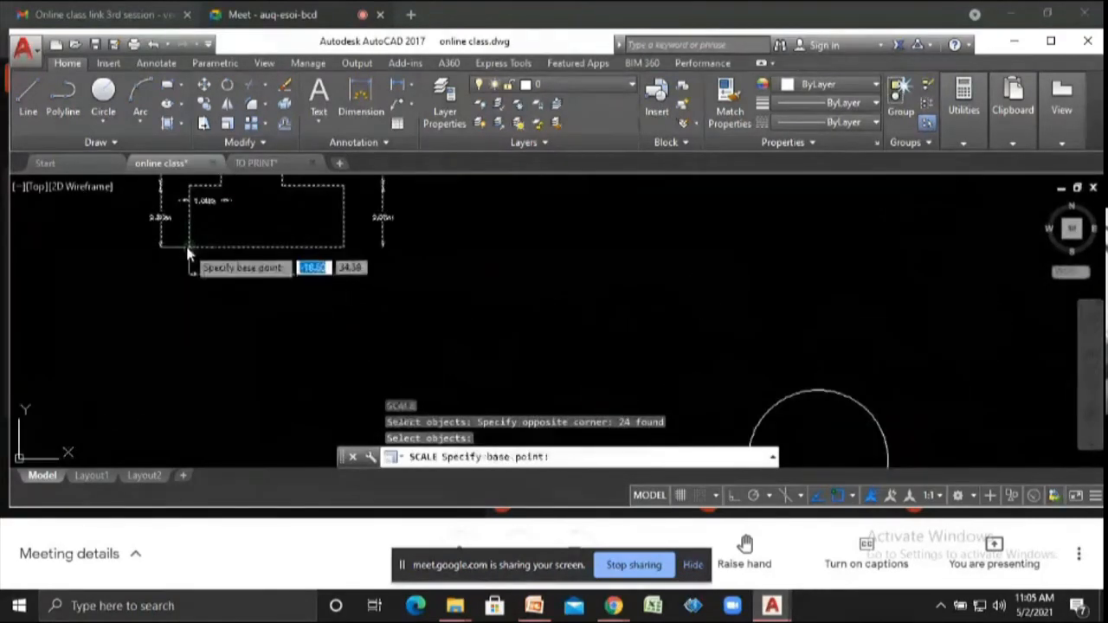
left_click(185, 241)
scroll(185, 246, "down", 5)
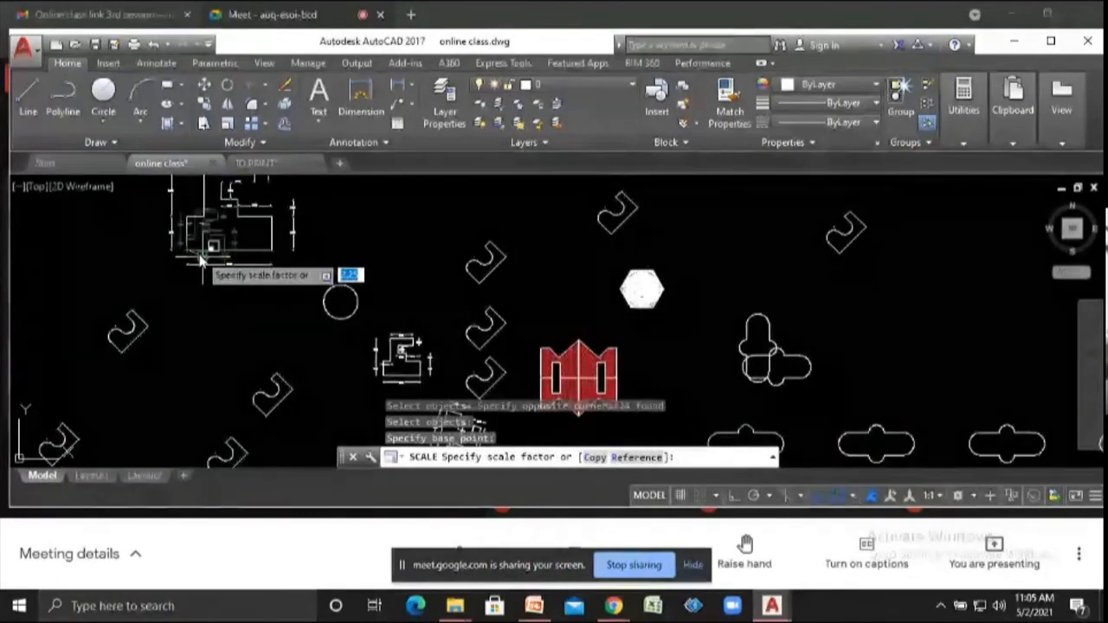
type("2")
key("Return")
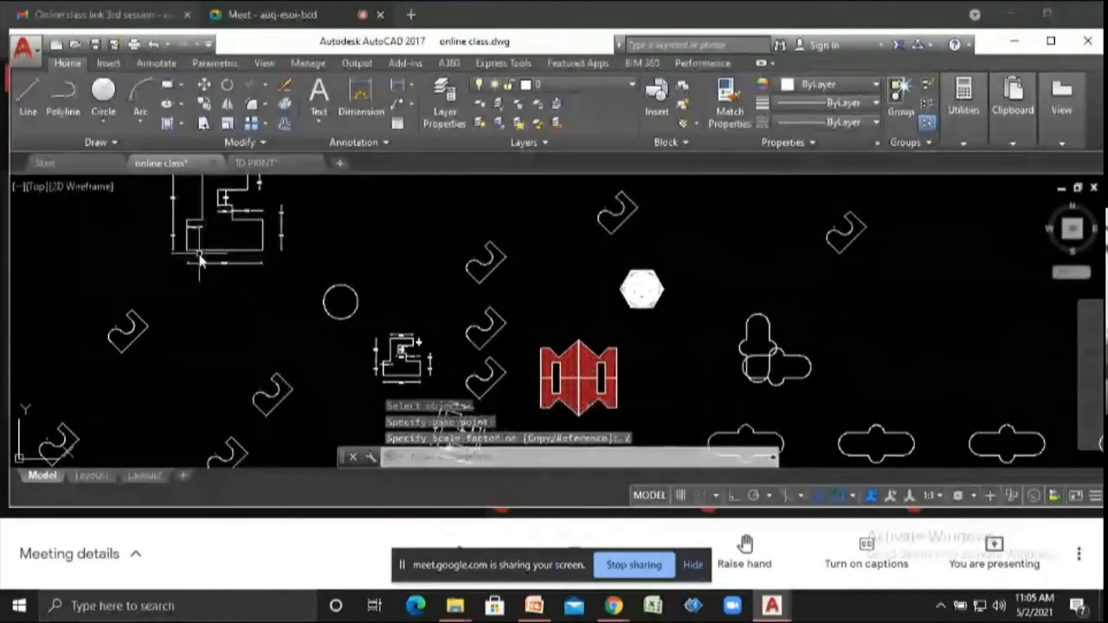
- Zoom in and out to inspect the enlarged shape and its dimensions
scroll(199, 262, "up", 5)
scroll(203, 311, "down", 5)
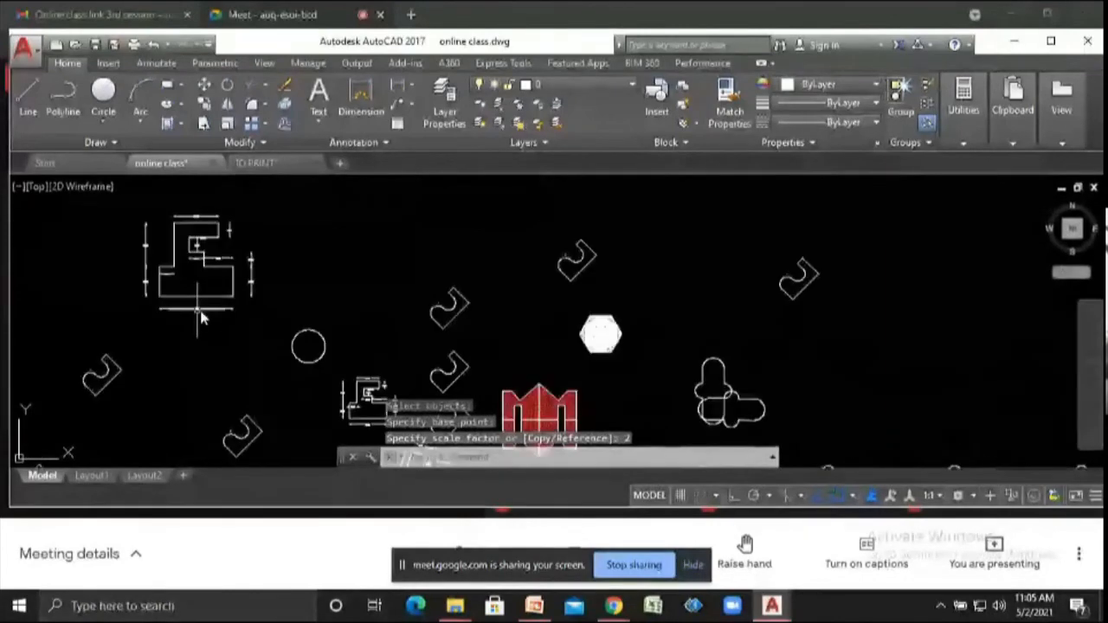
scroll(199, 318, "up", 5)
scroll(238, 292, "down", 5)
scroll(251, 299, "up", 5)
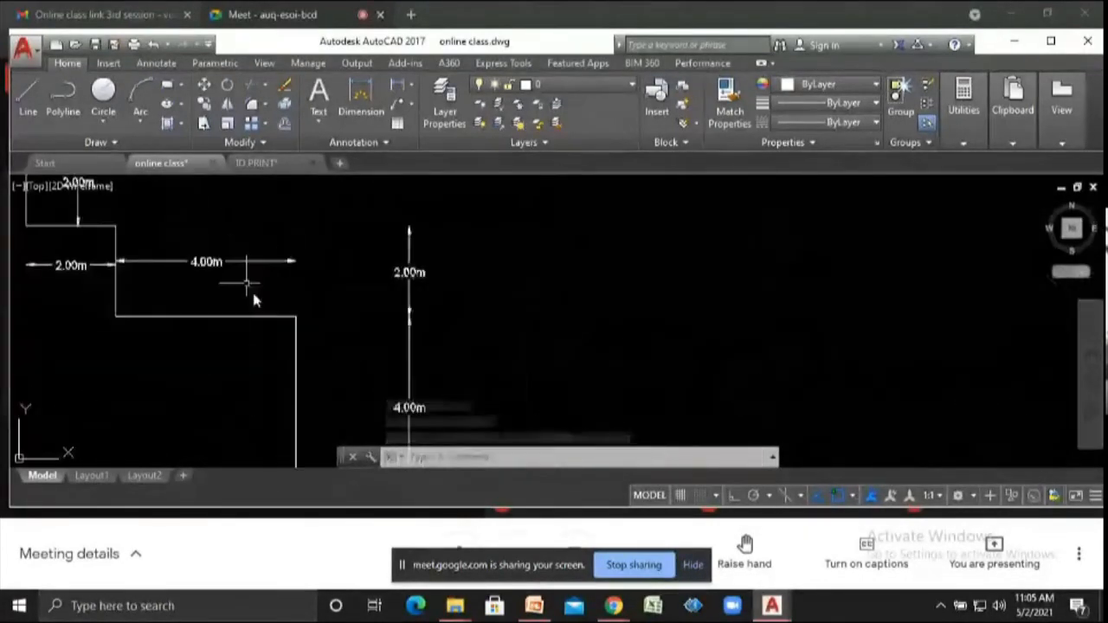
scroll(247, 305, "down", 5)
scroll(232, 317, "up", 2)
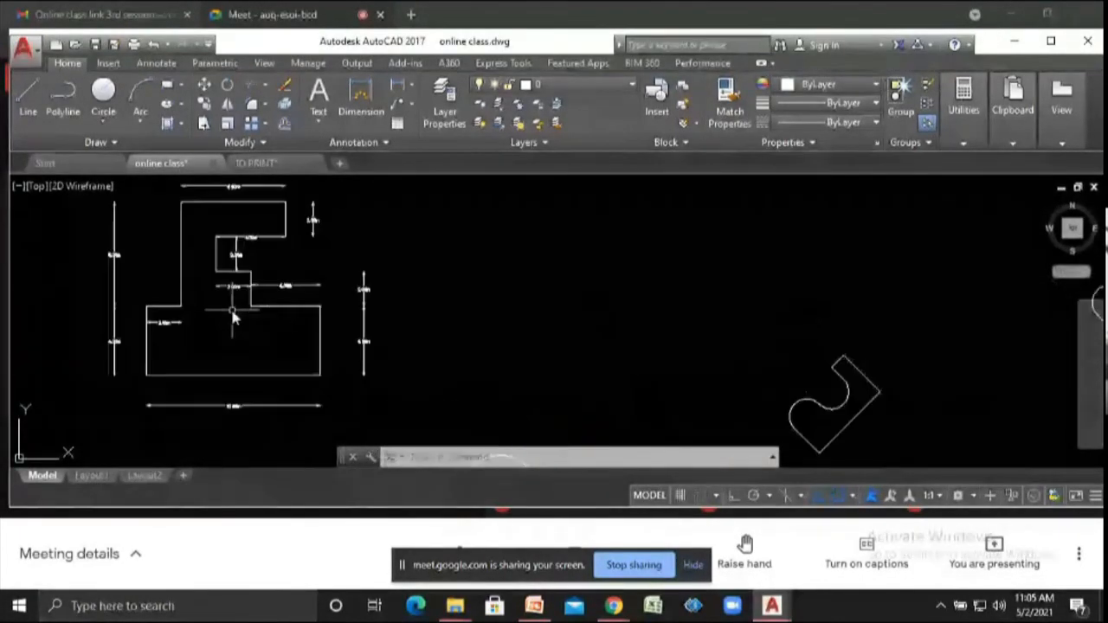
scroll(232, 317, "down", 2)
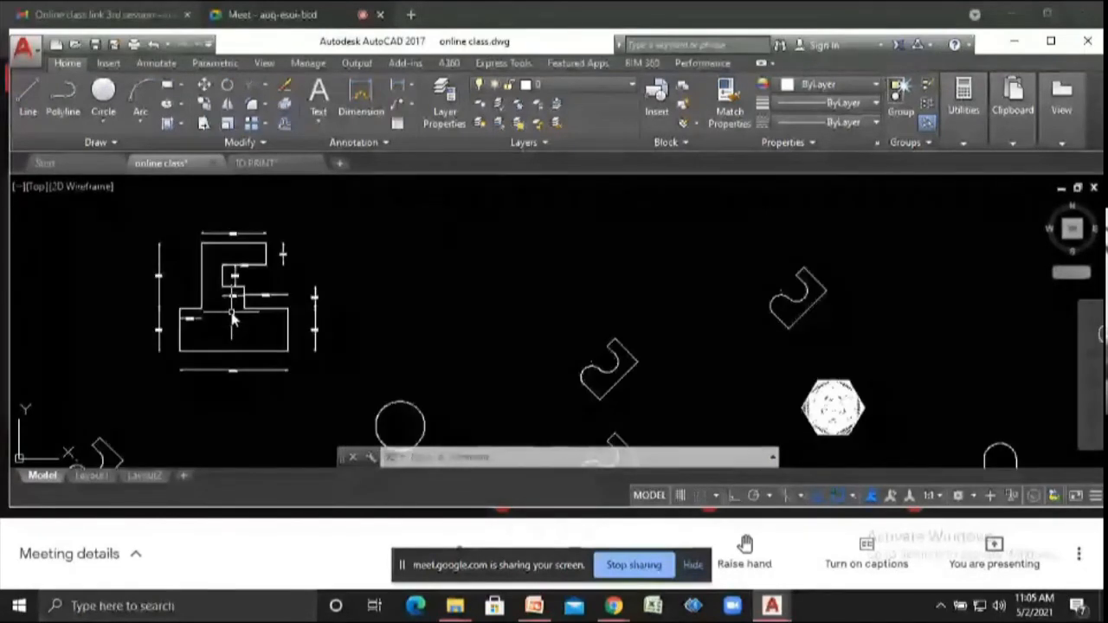
- Scale a copy of the enlarged shape by a factor of 2 about its lower-left corner, using the Copy option
type("sc")
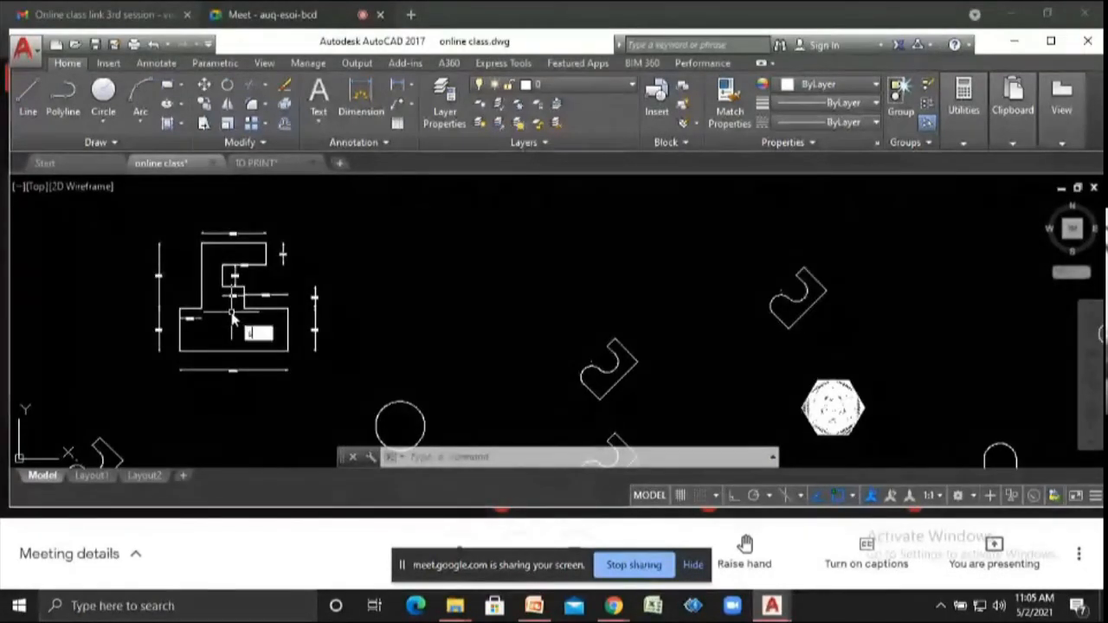
key("Return")
scroll(247, 331, "down", 2)
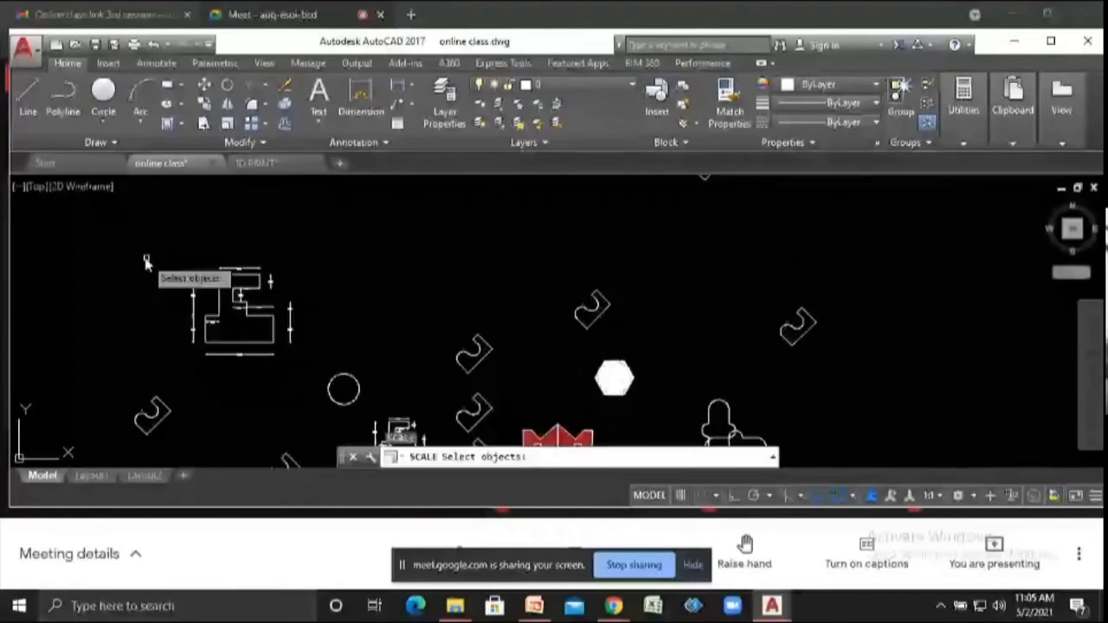
left_click(145, 264)
left_click(298, 359)
scroll(225, 354, "up", 2)
key("Return")
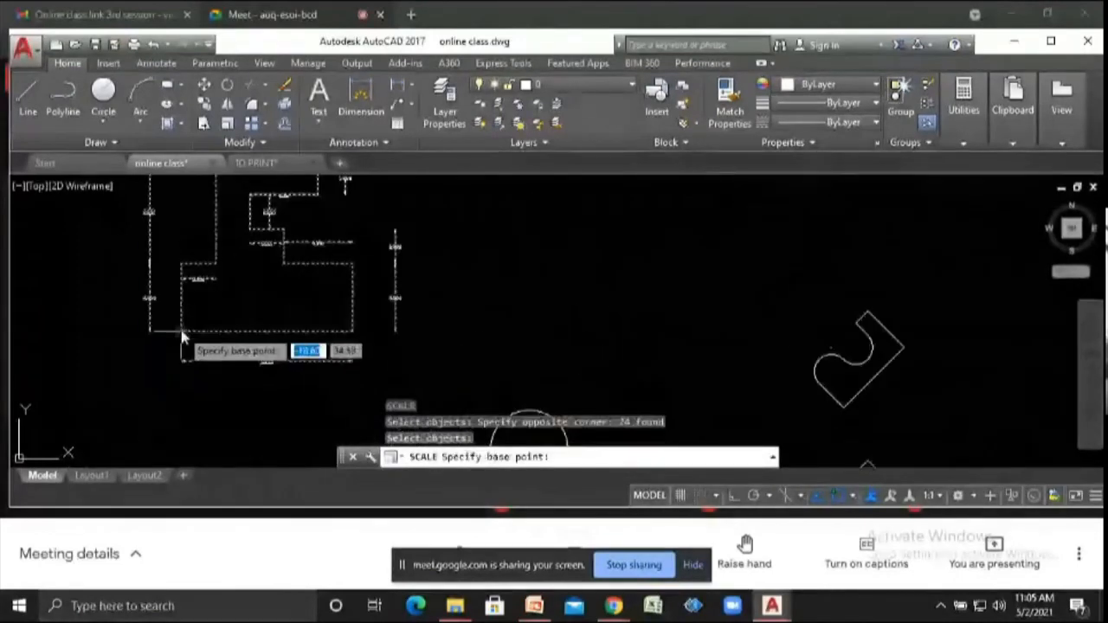
left_click(181, 333)
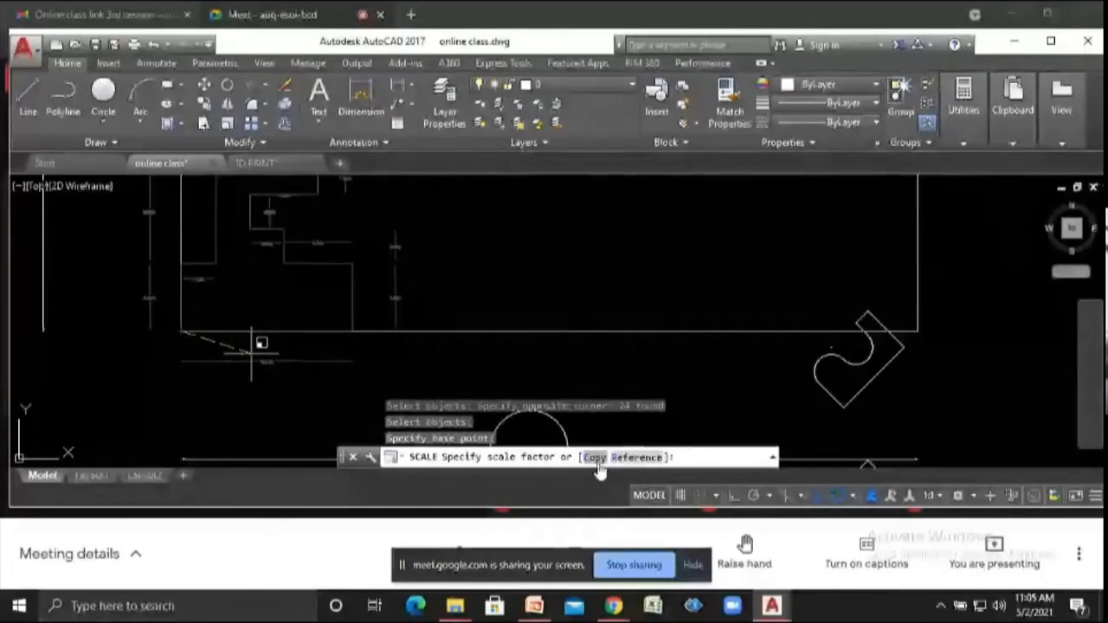
left_click(595, 458)
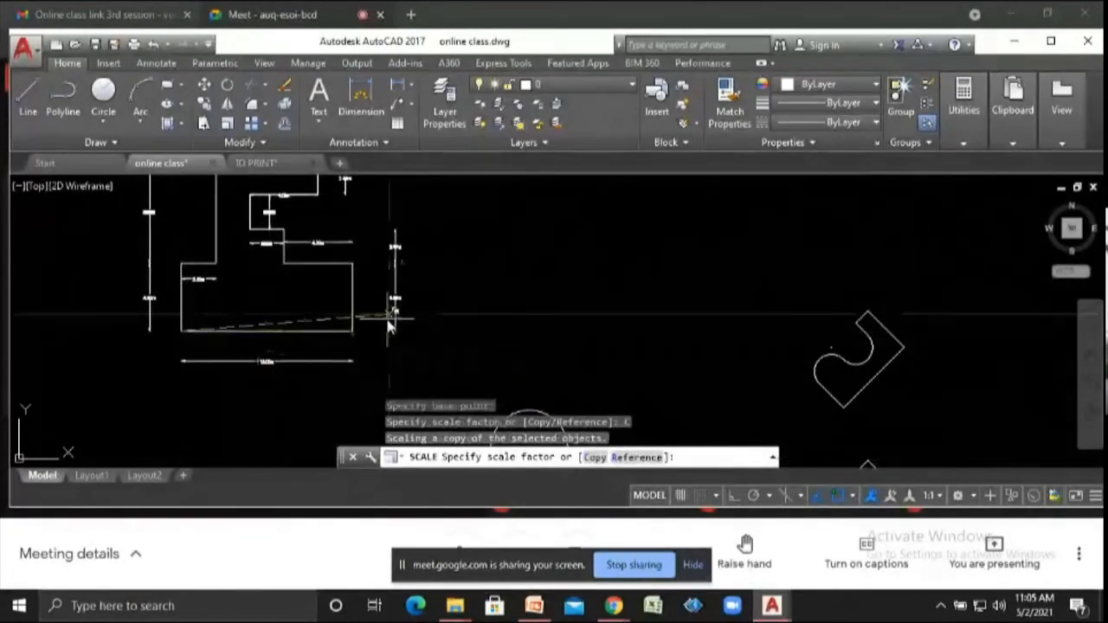
type("2")
key("Return")
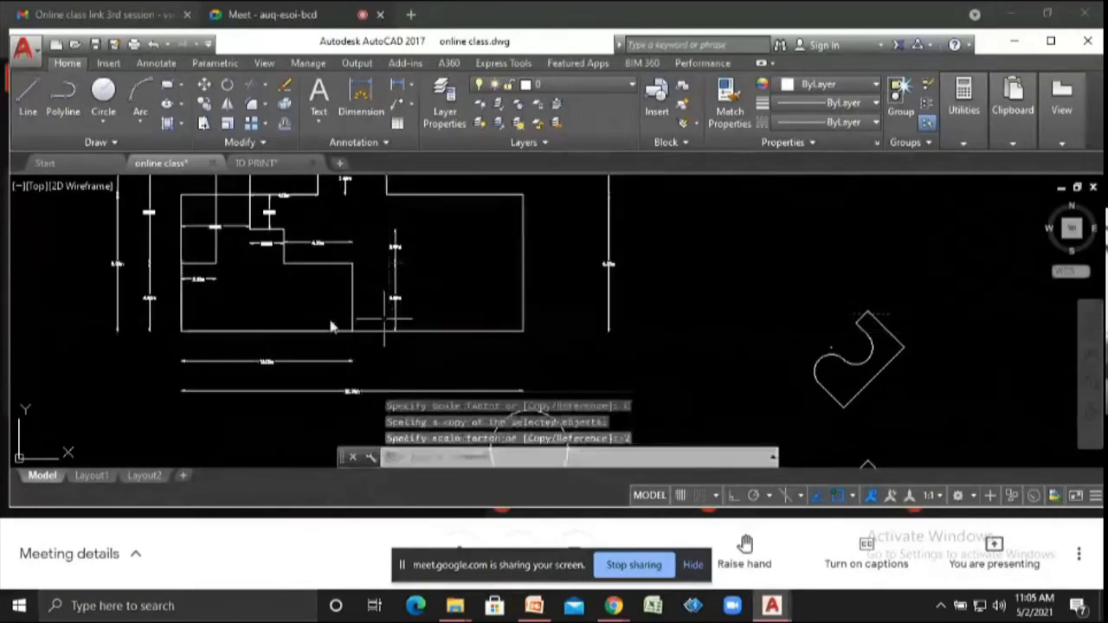
scroll(331, 326, "down", 5)
scroll(288, 329, "up", 5)
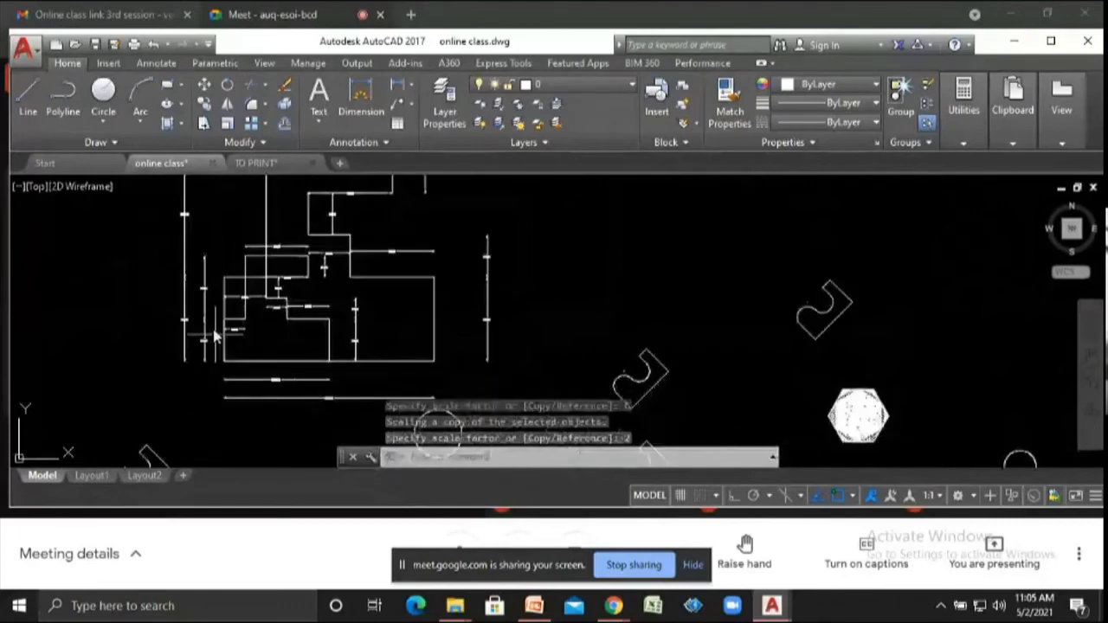
scroll(216, 336, "down", 4)
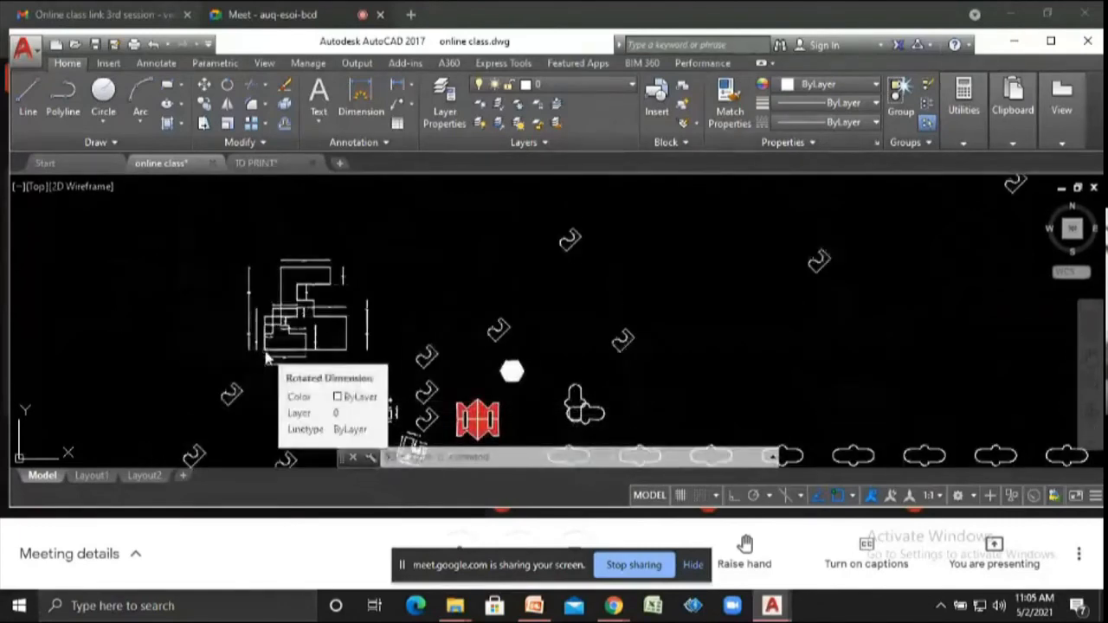
scroll(266, 357, "up", 5)
scroll(266, 358, "down", 5)
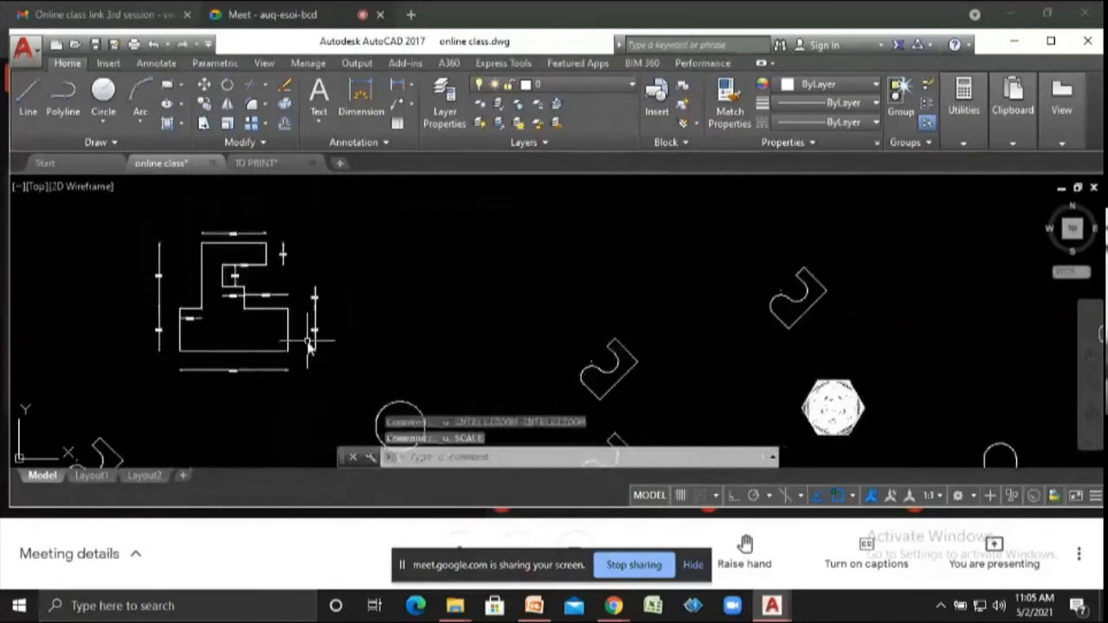
type("sc")
key("Return")
left_click(91, 205)
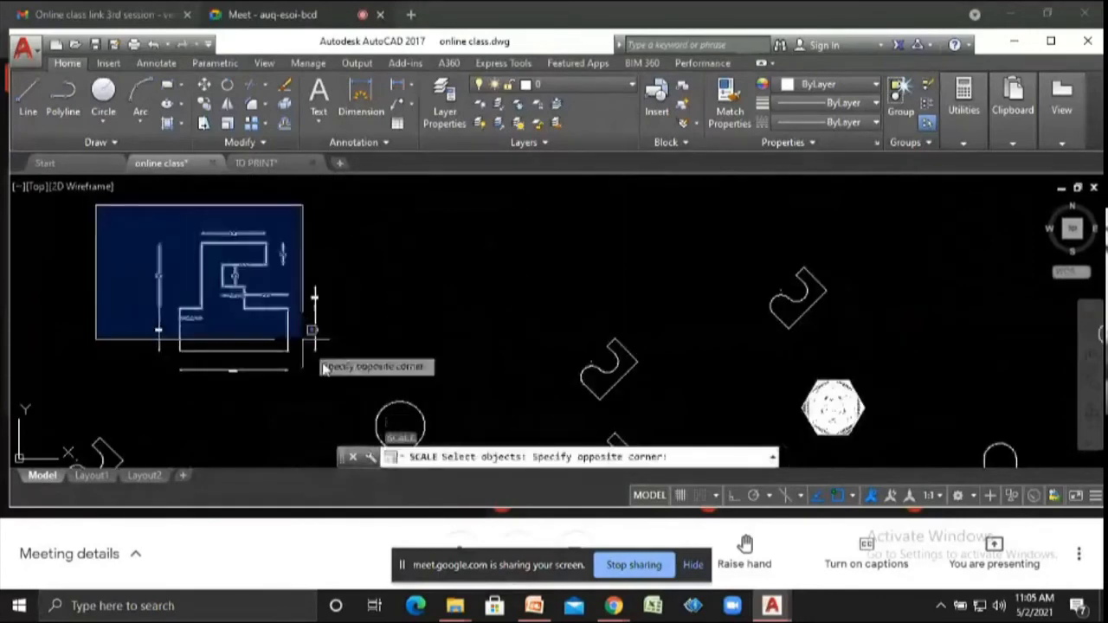
left_click(333, 371)
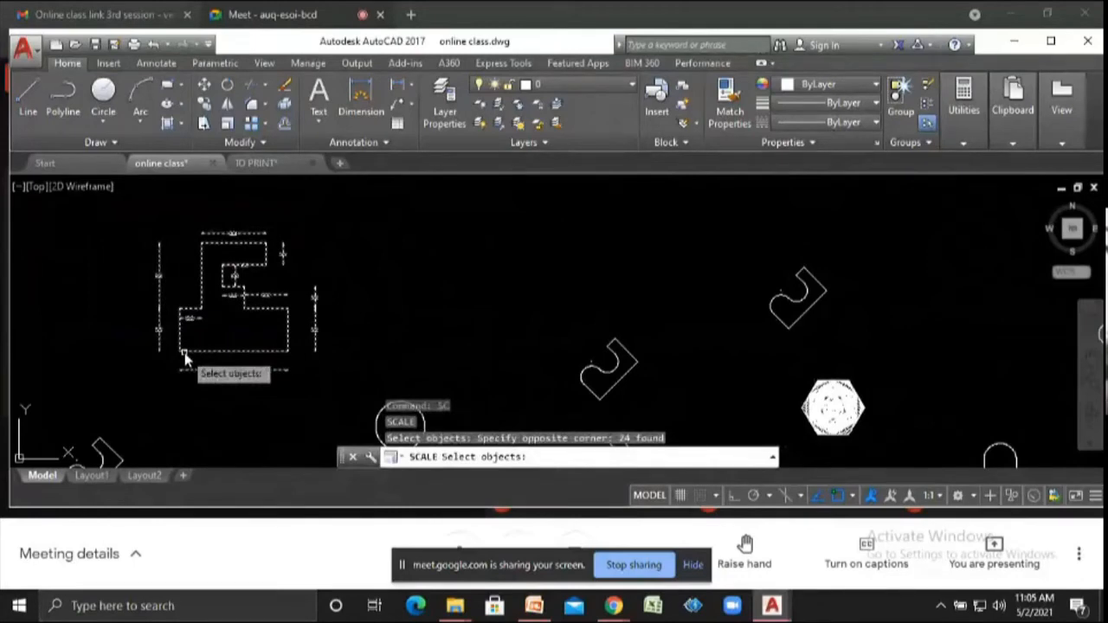
key("Escape")
key("Escape")
key("Escape")
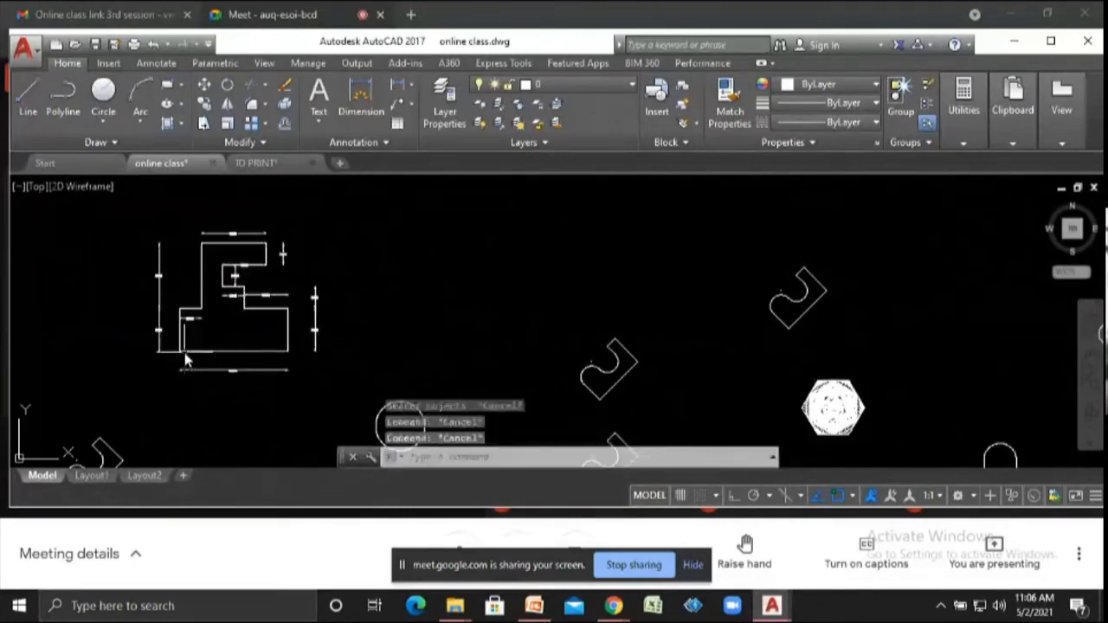
- Draw a horizontal line from the enlarged shape's lower-left corner extending past its right side, with Ortho turned on
type("l")
key("Return")
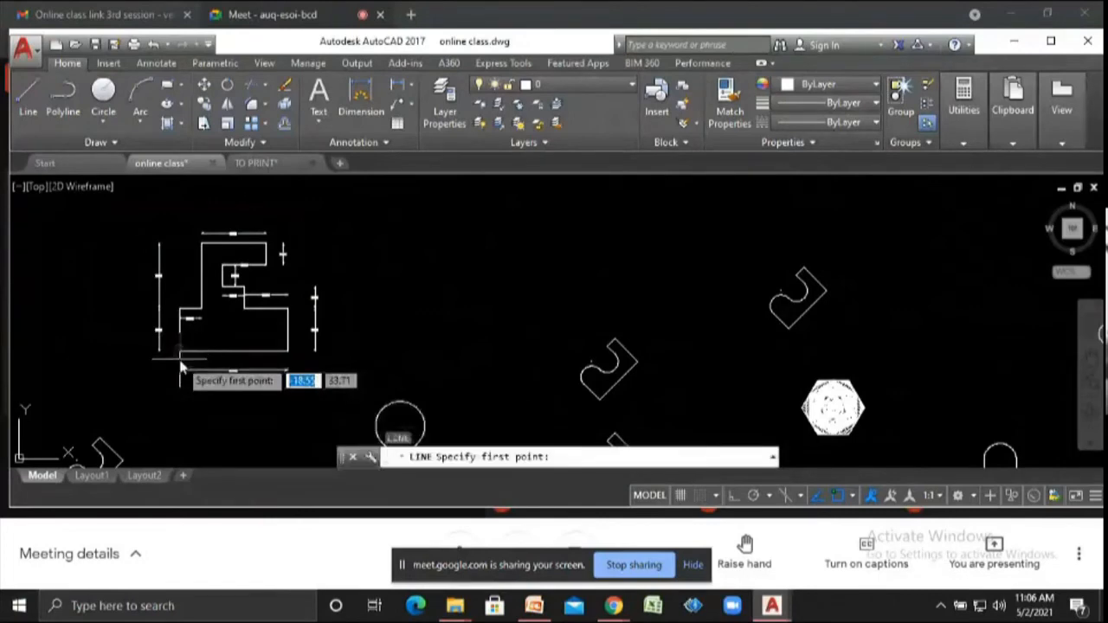
scroll(178, 355, "up", 4)
left_click(174, 346)
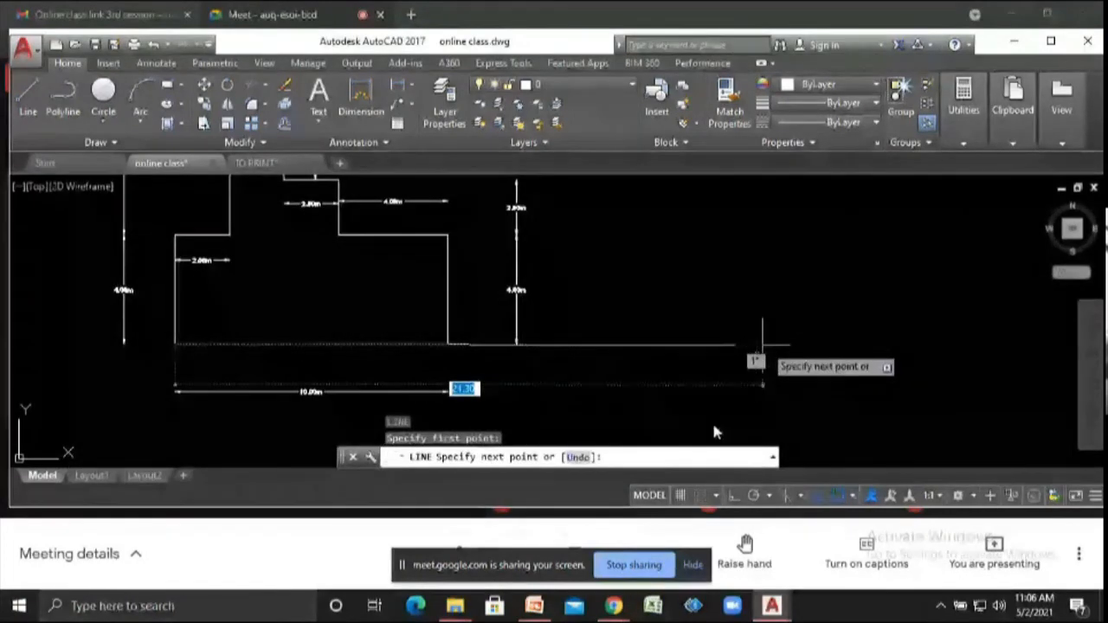
left_click(733, 502)
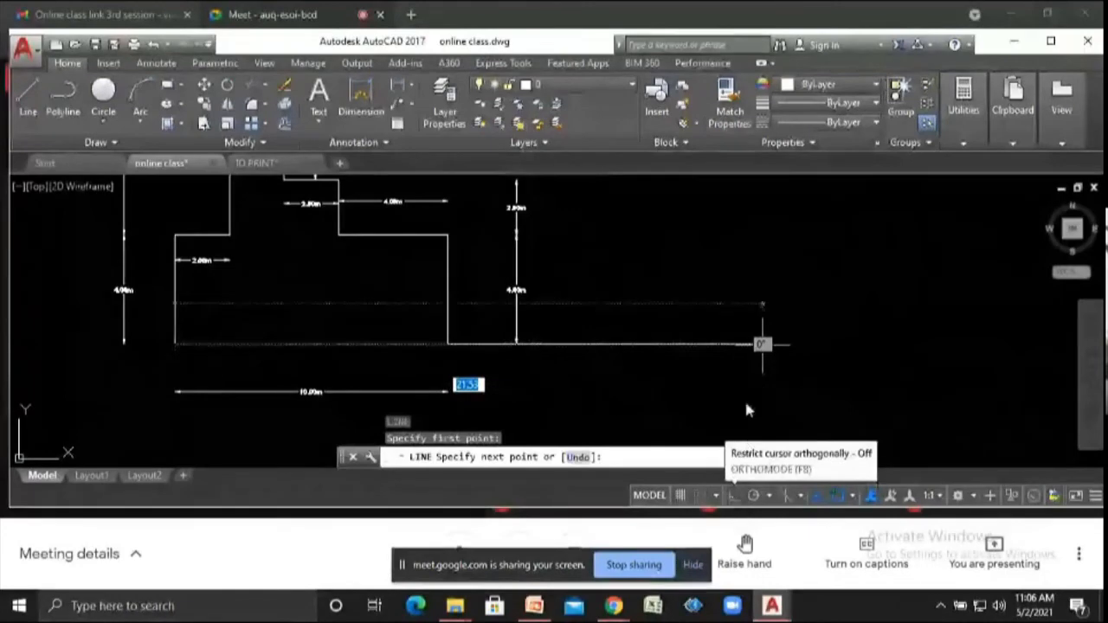
left_click(740, 374)
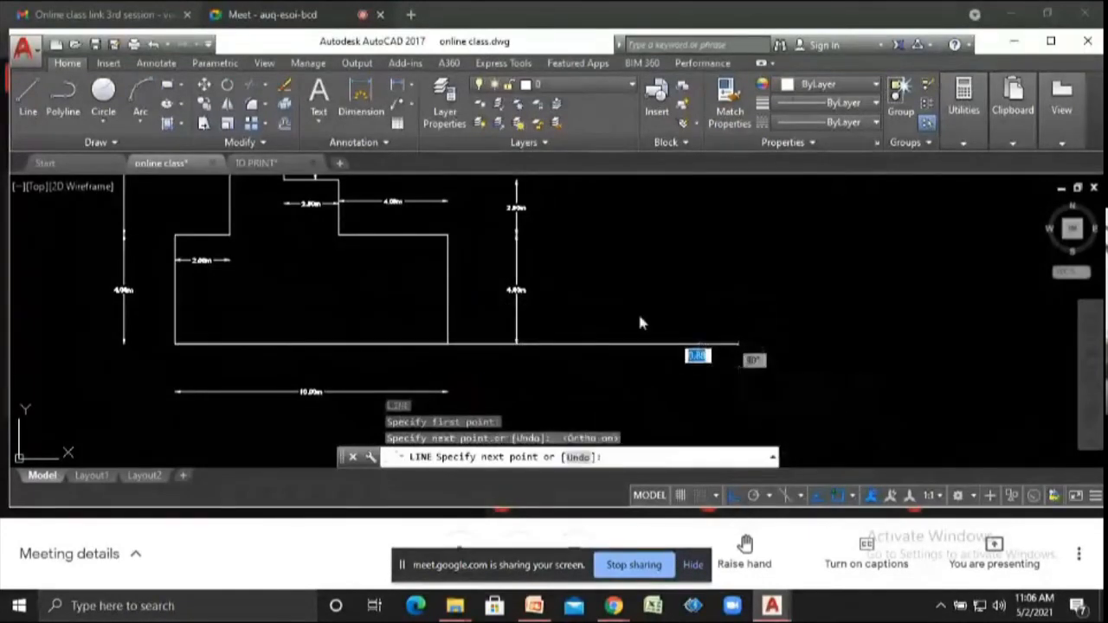
scroll(638, 321, "down", 5)
key("Escape")
- Select the enlarged shape with its dimensions and scale it by Reference so its bottom edge stretches to the horizontal line's end
left_click(495, 228)
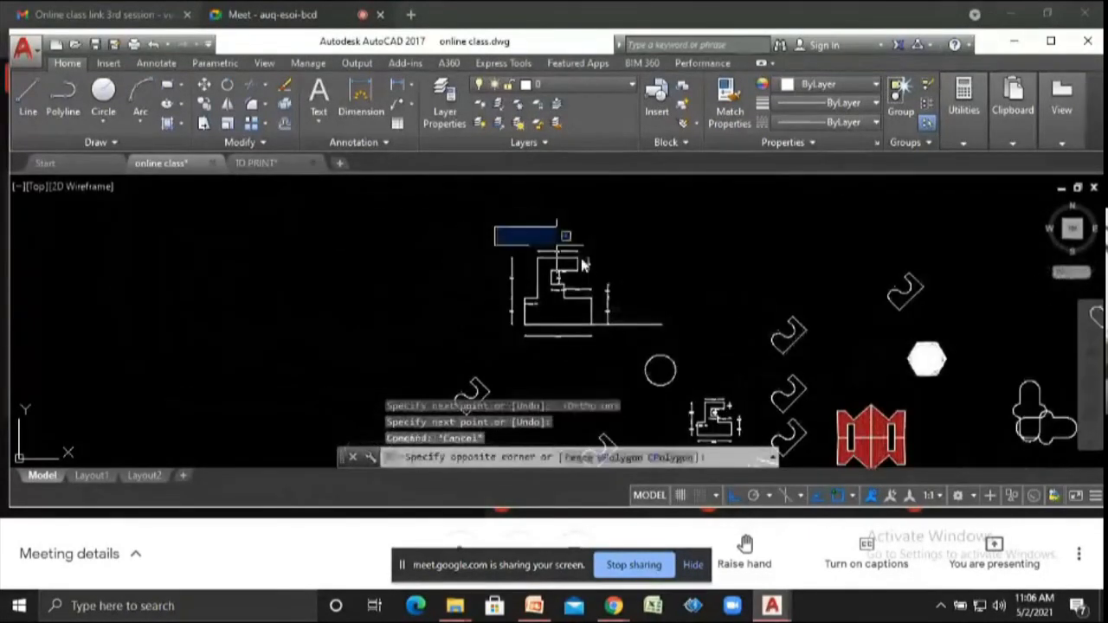
left_click(624, 371)
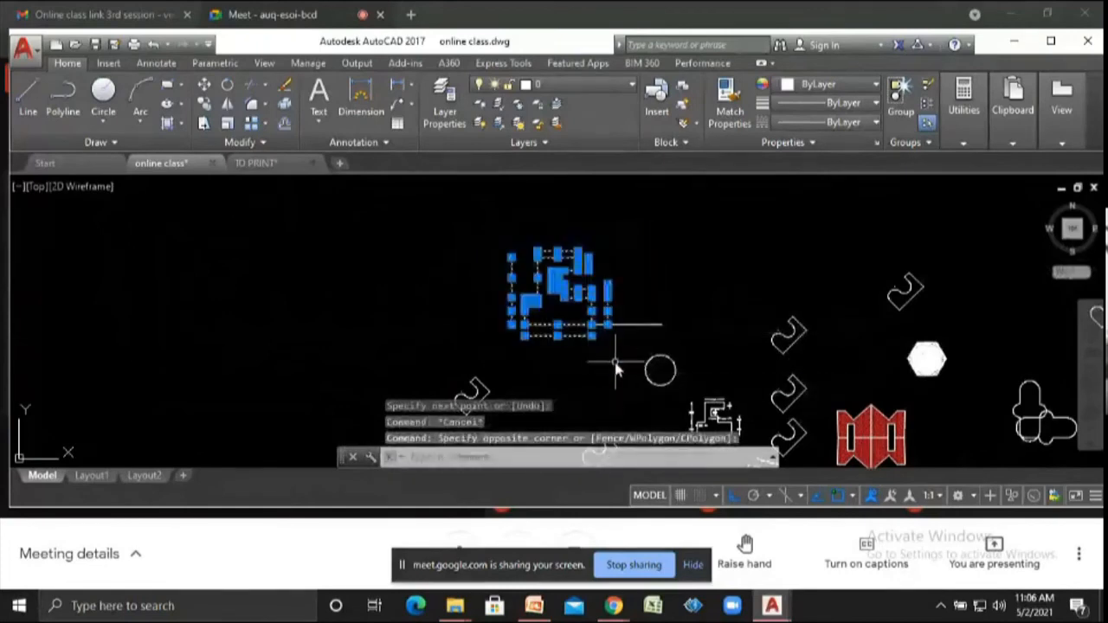
scroll(524, 300, "up", 3)
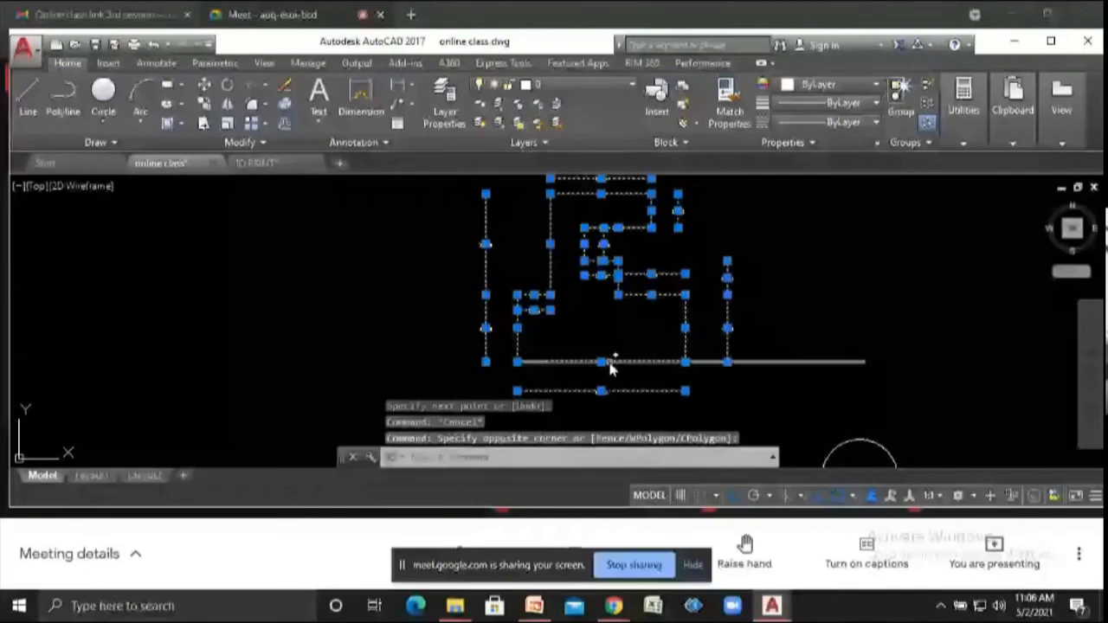
scroll(610, 368, "up", 5)
scroll(456, 316, "down", 5)
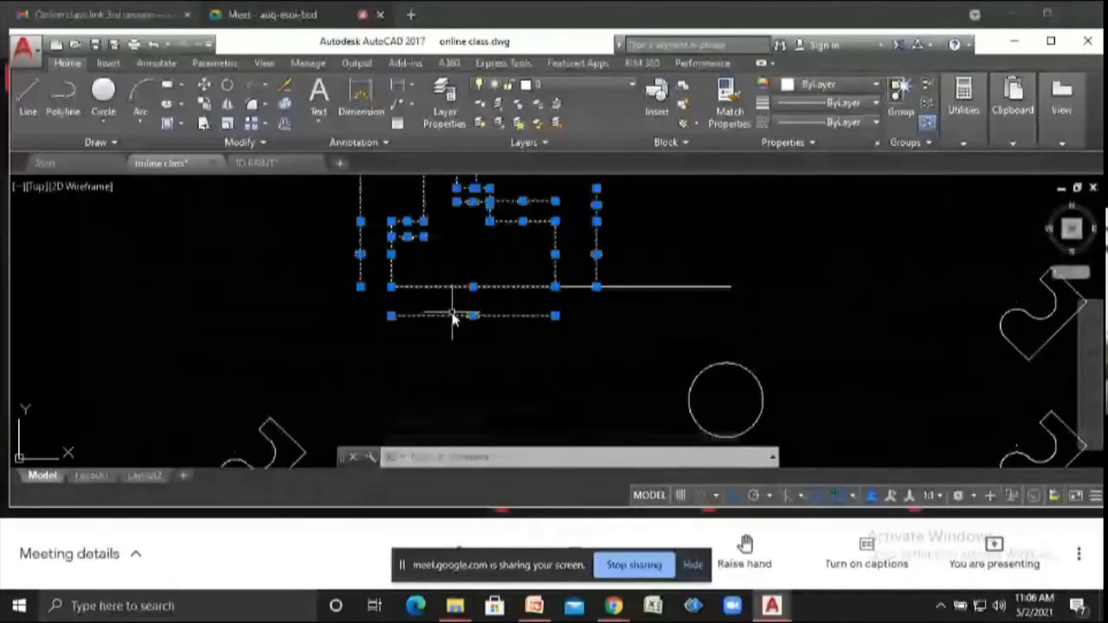
scroll(381, 251, "up", 3)
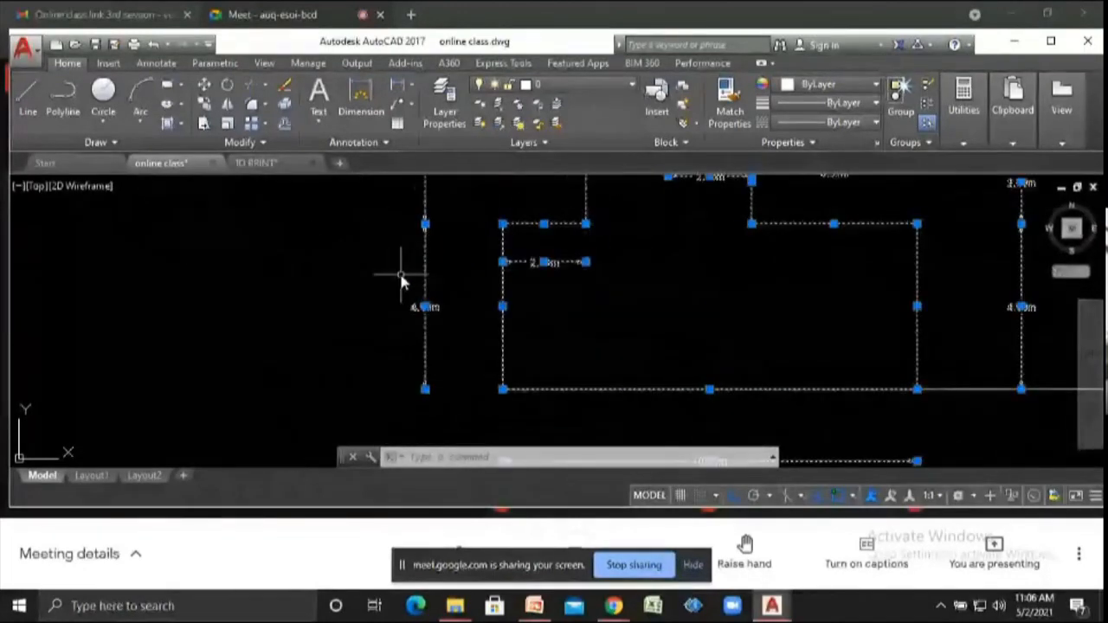
scroll(401, 279, "down", 2)
scroll(400, 282, "down", 2)
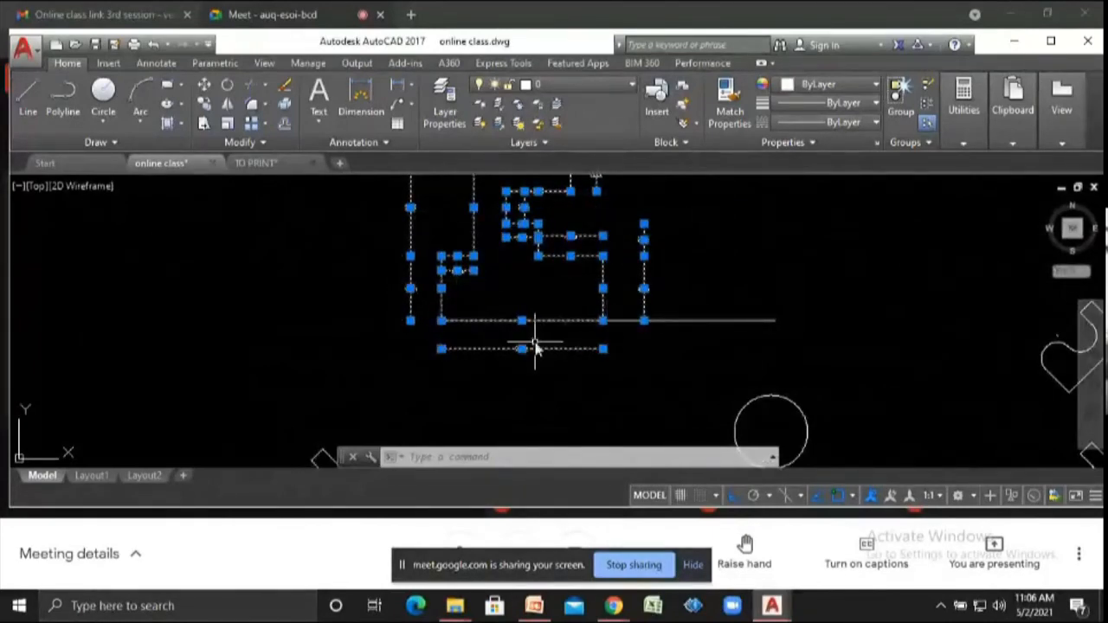
scroll(529, 346, "up", 4)
scroll(484, 368, "down", 2)
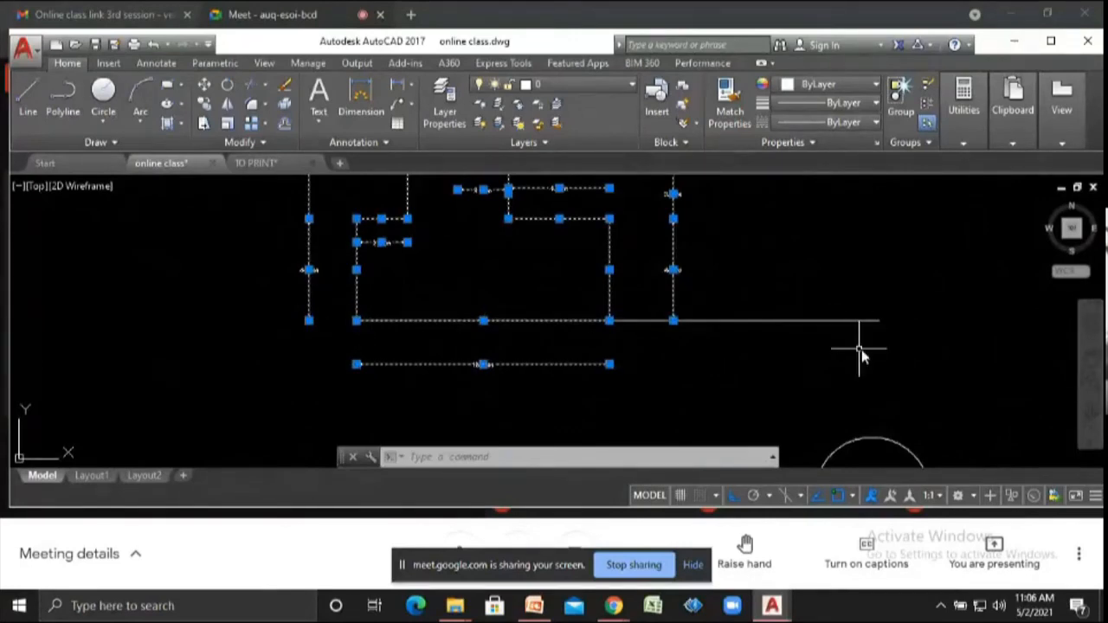
scroll(861, 348, "down", 4)
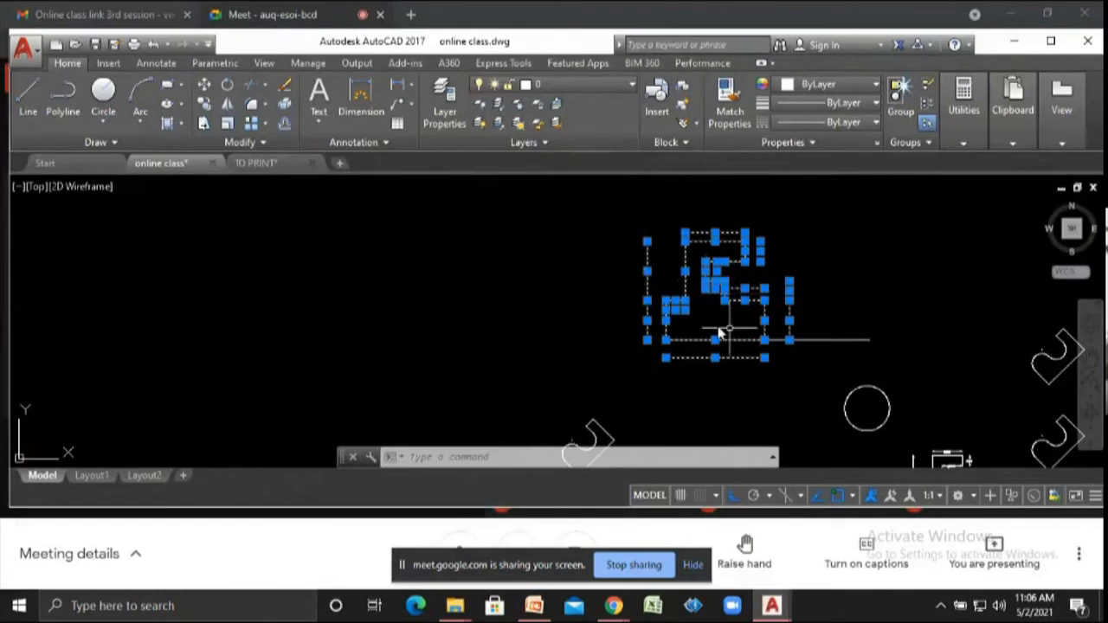
scroll(591, 281, "down", 2)
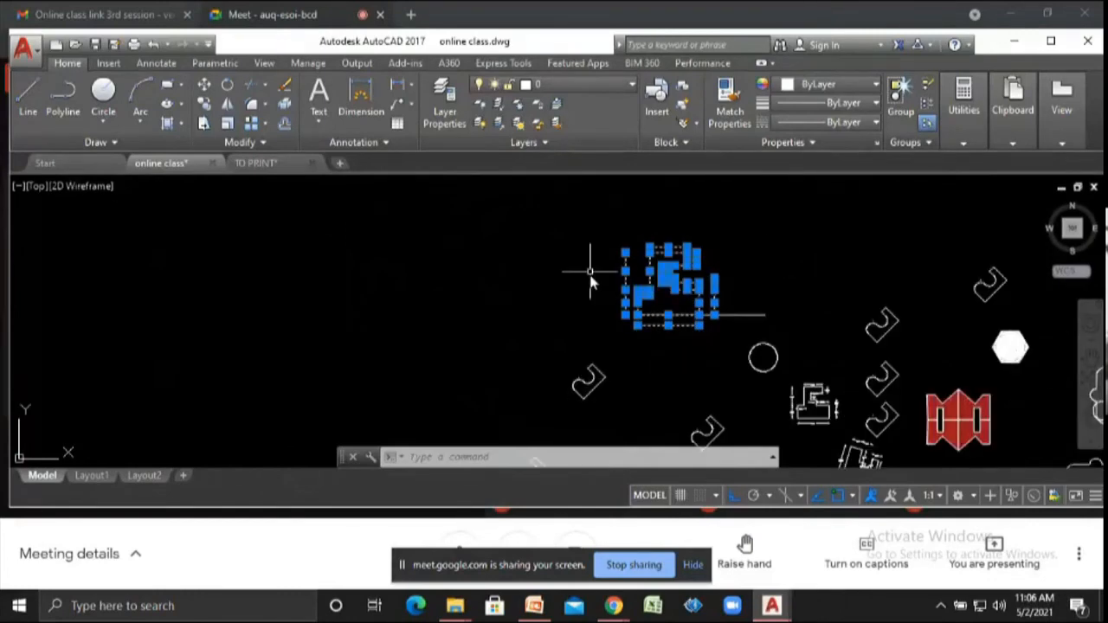
type("sc")
key("Return")
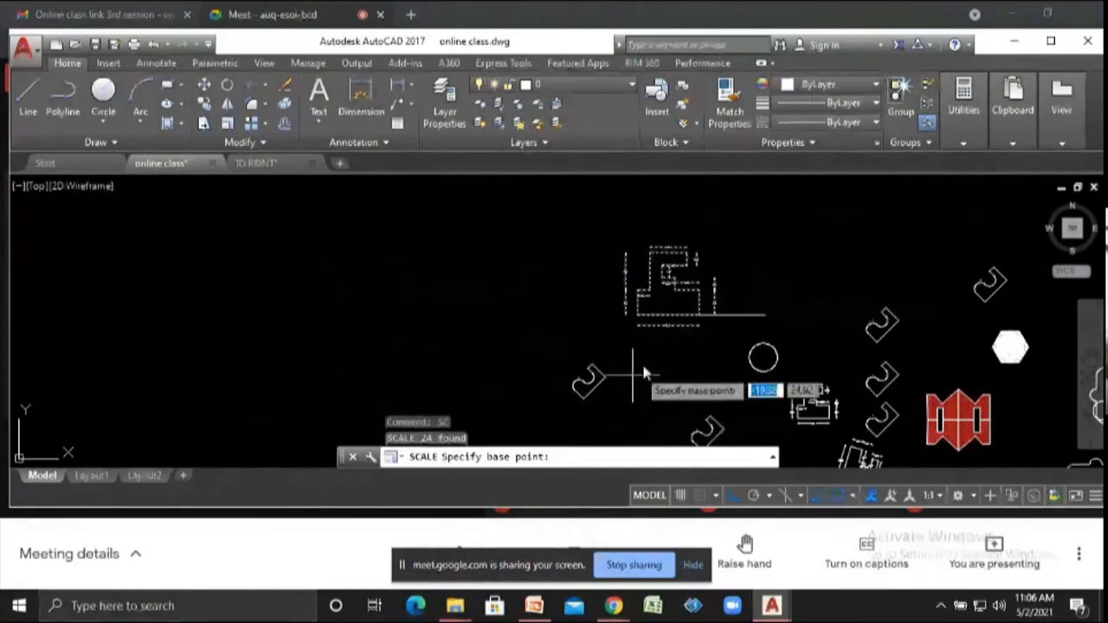
scroll(647, 323, "up", 4)
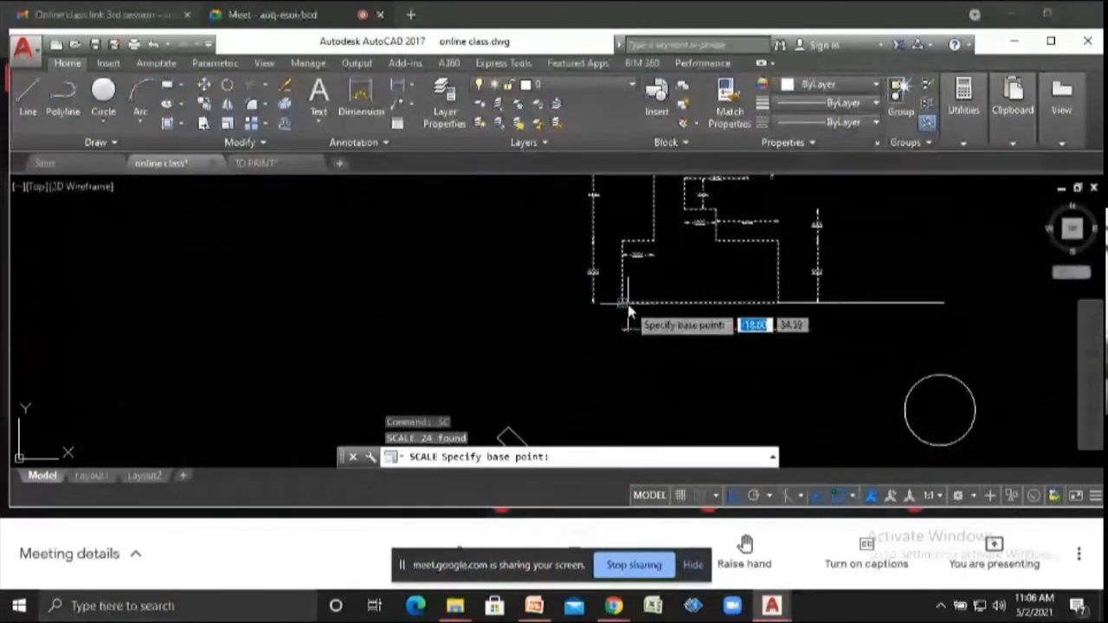
left_click(625, 306)
type("r")
key("Return")
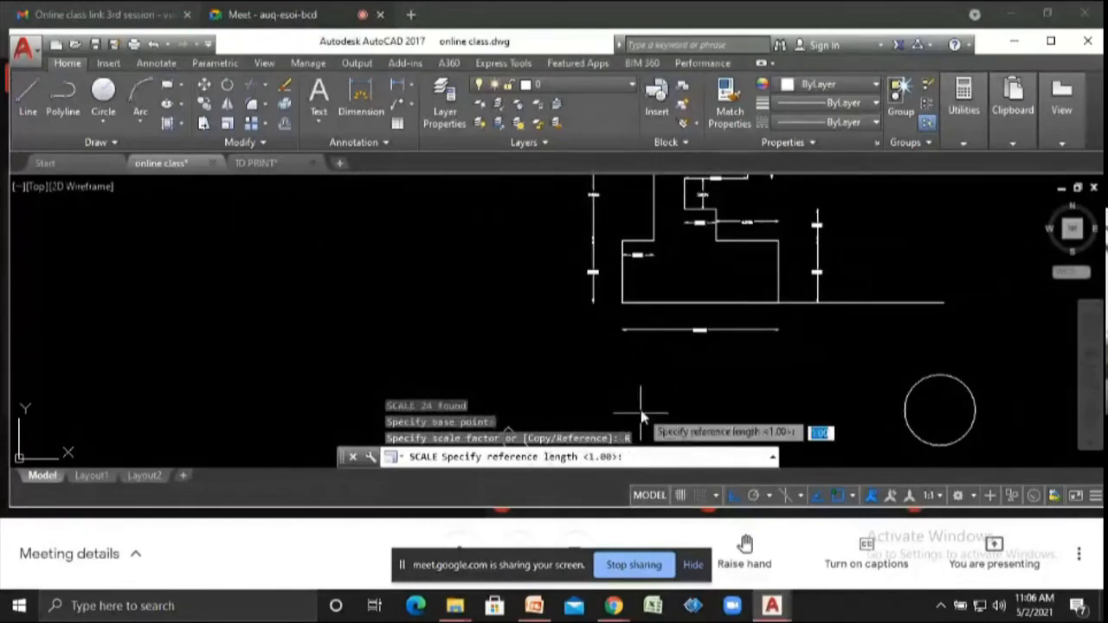
left_click(625, 307)
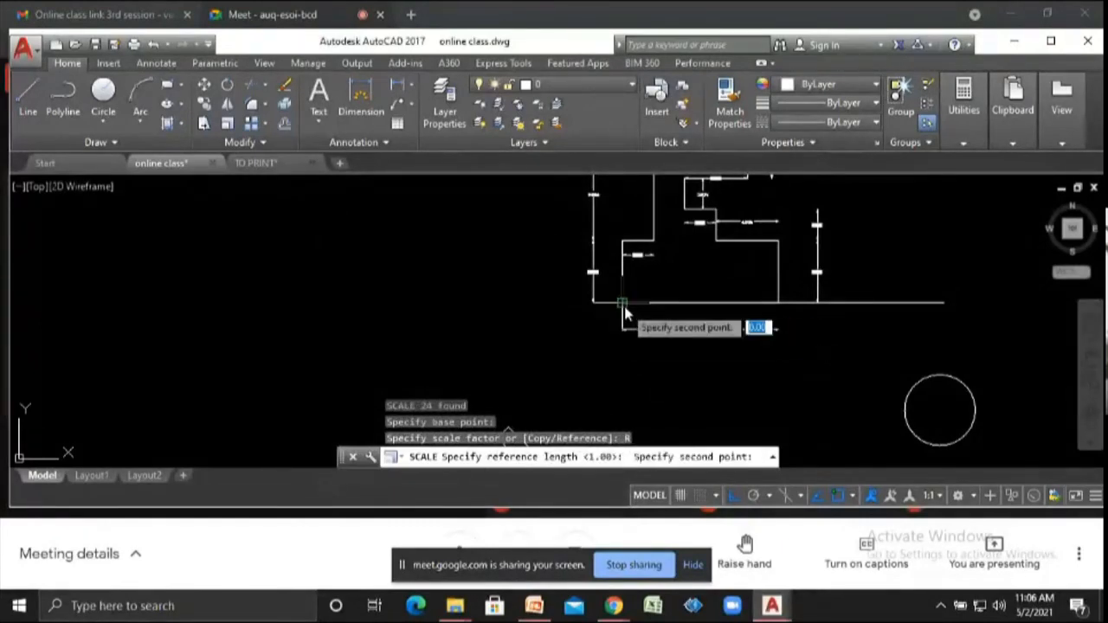
left_click(776, 306)
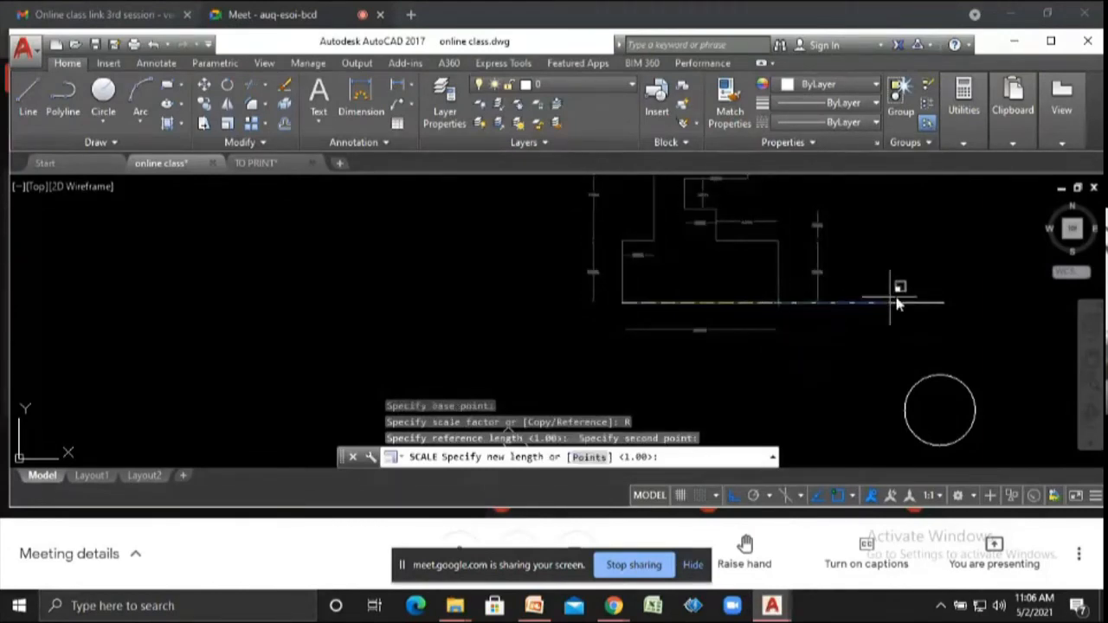
left_click(944, 310)
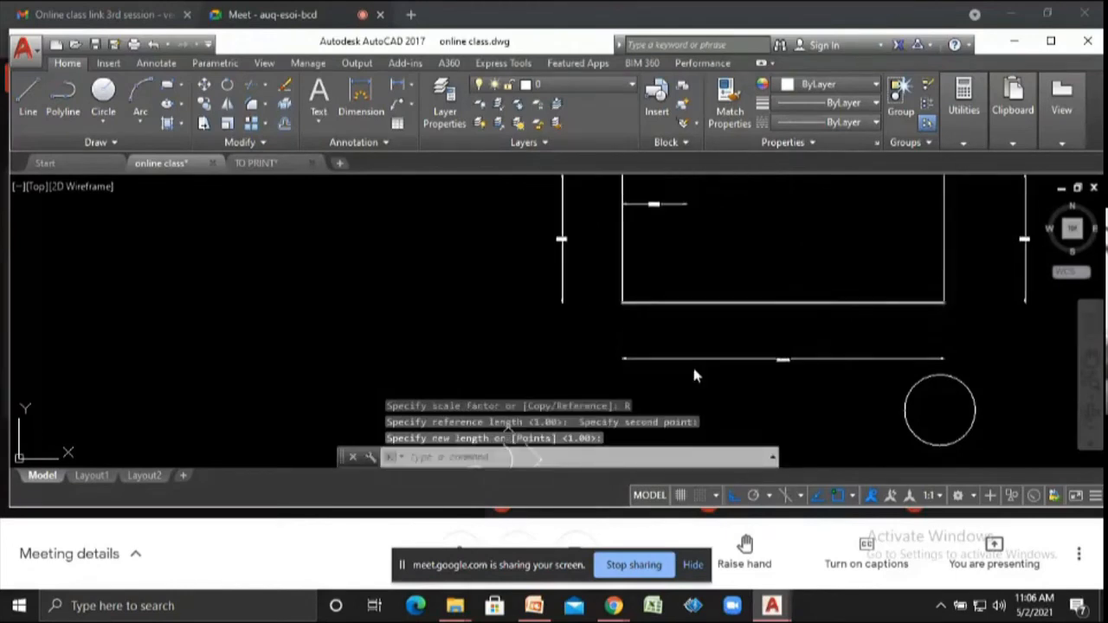
- Zoom in and out to inspect the rescaled shape and its dimensions
scroll(683, 371, "down", 4)
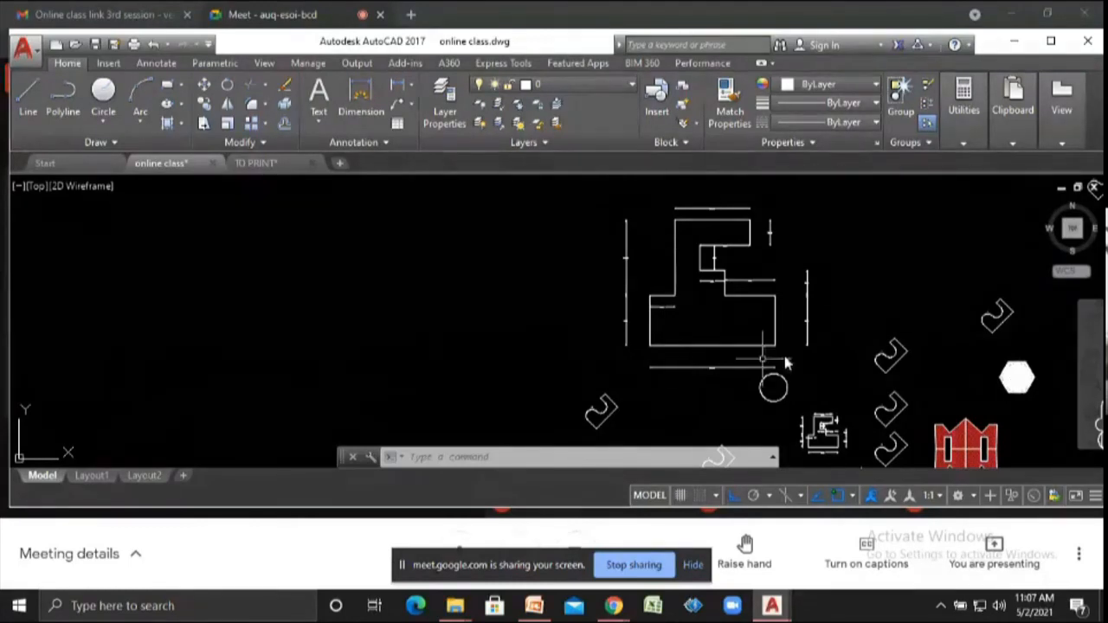
scroll(669, 303, "down", 3)
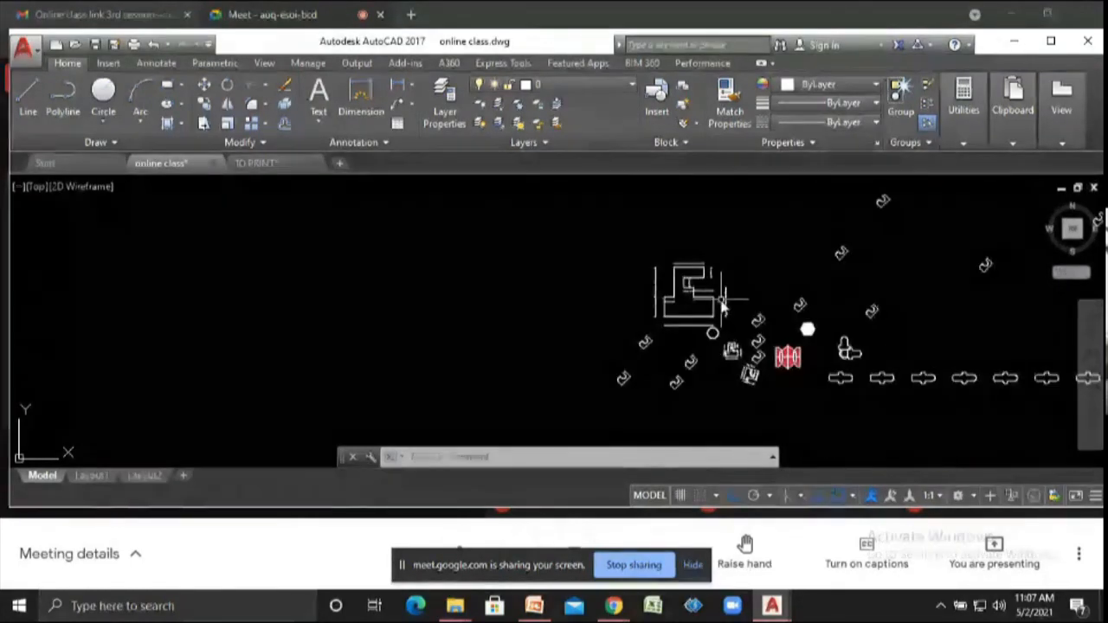
scroll(723, 305, "up", 10)
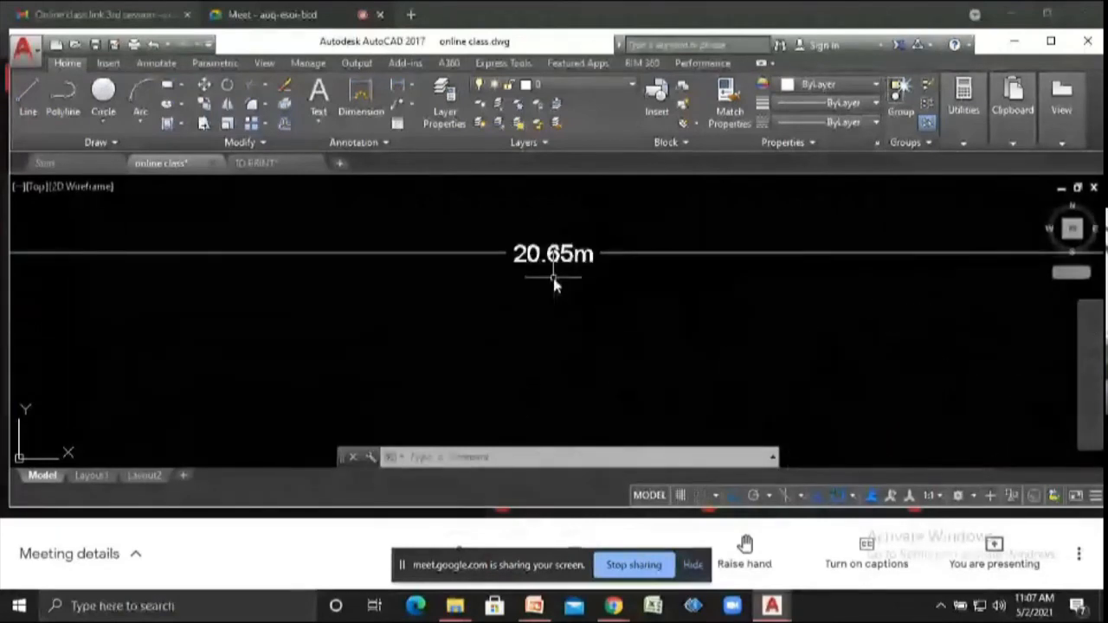
scroll(559, 290, "down", 5)
scroll(554, 307, "down", 2)
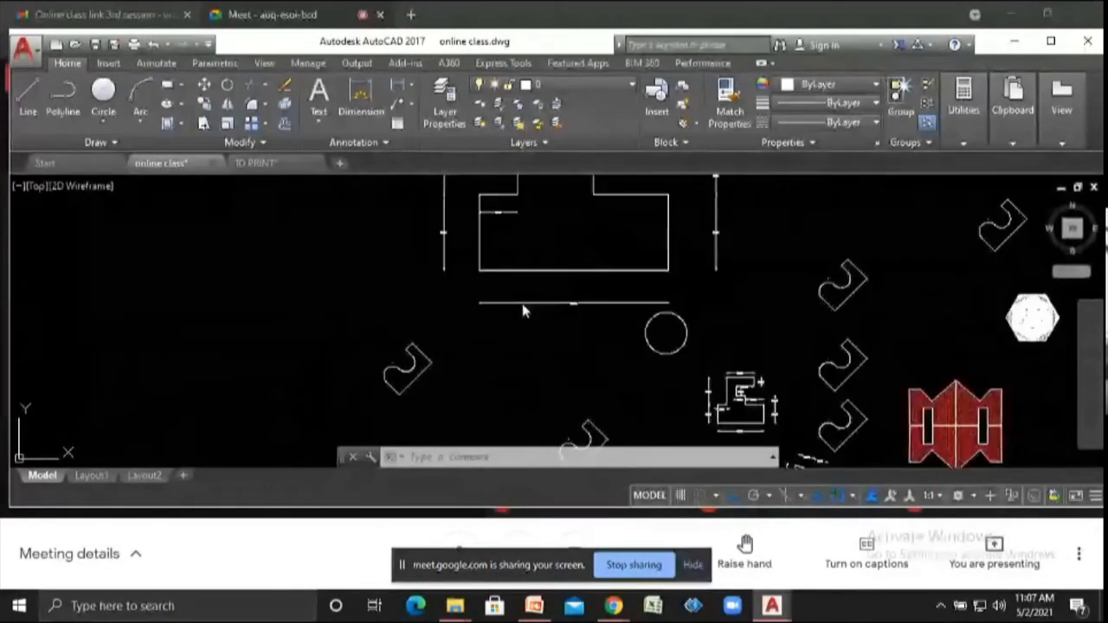
scroll(524, 311, "up", 5)
scroll(624, 291, "up", 1)
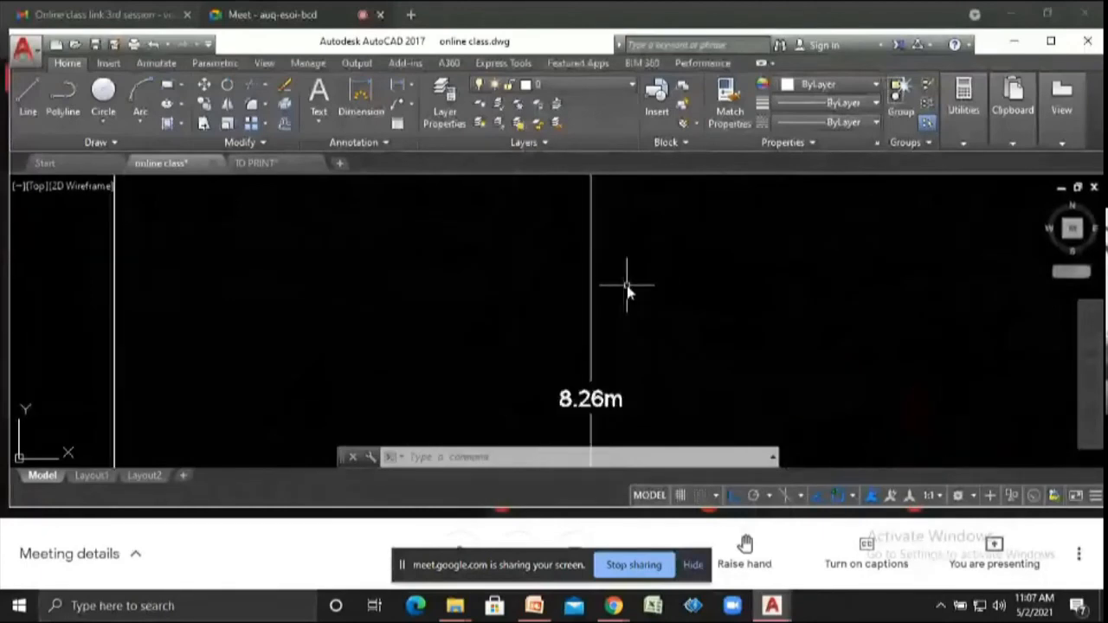
scroll(627, 290, "down", 4)
scroll(626, 294, "down", 3)
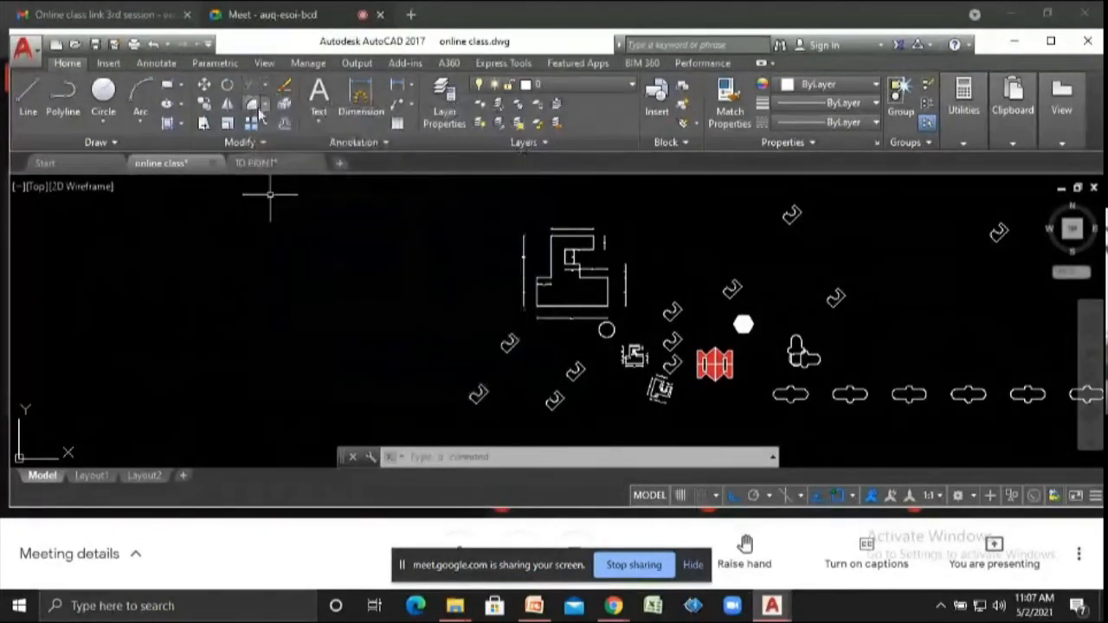
type("t")
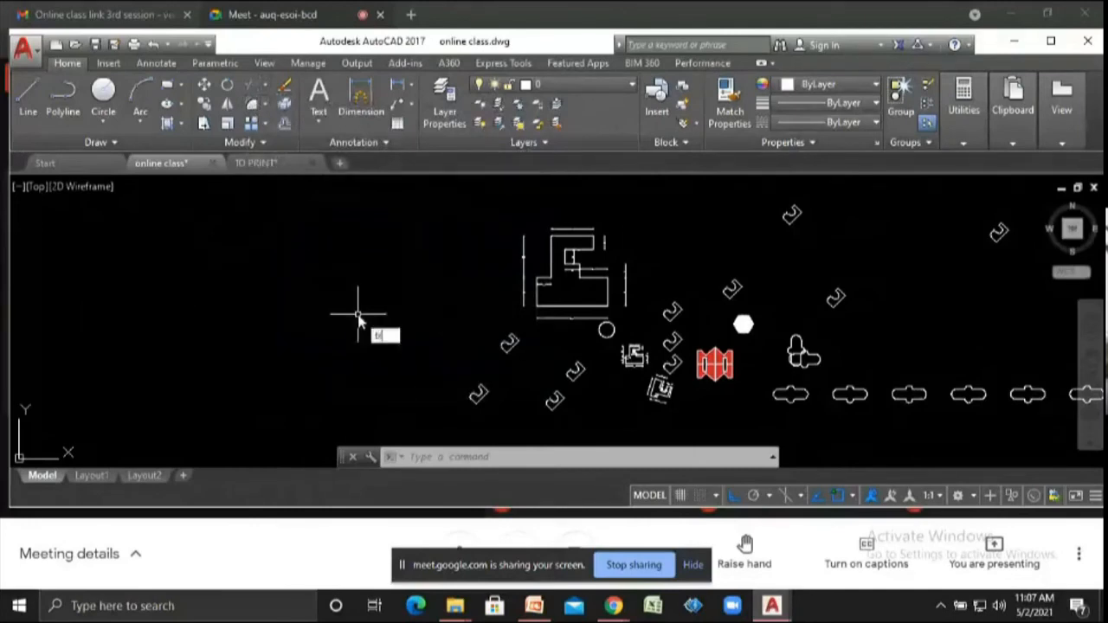
type("r")
key("Return")
key("Escape")
key("Escape")
key("Escape")
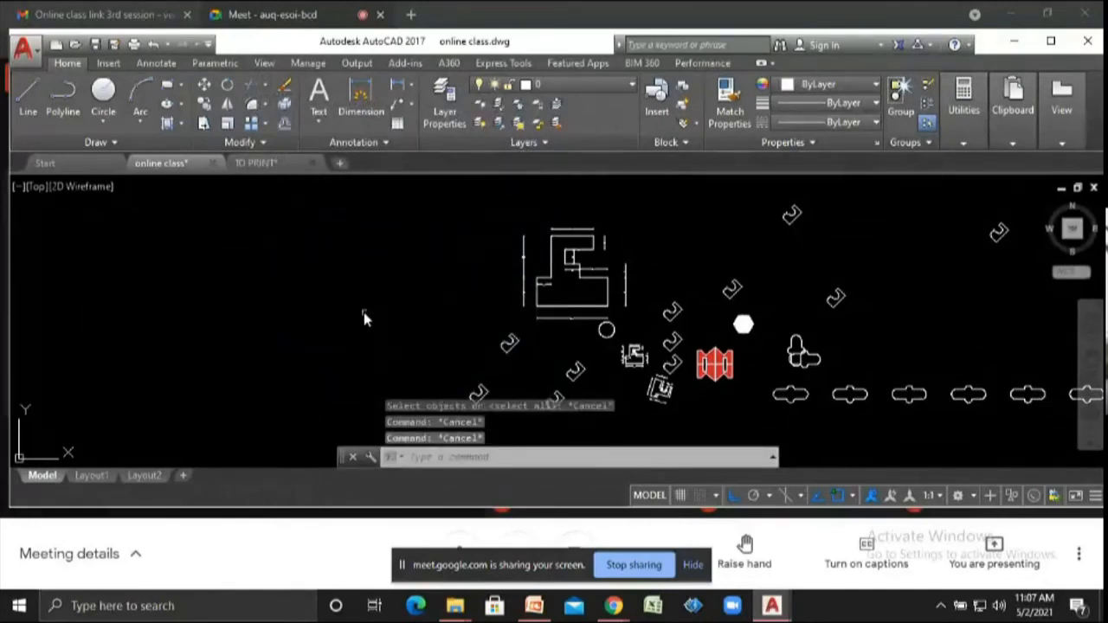
- Draw a rectangle in an empty area to the left of the existing shapes
scroll(364, 314, "down", 4)
scroll(596, 348, "up", 2)
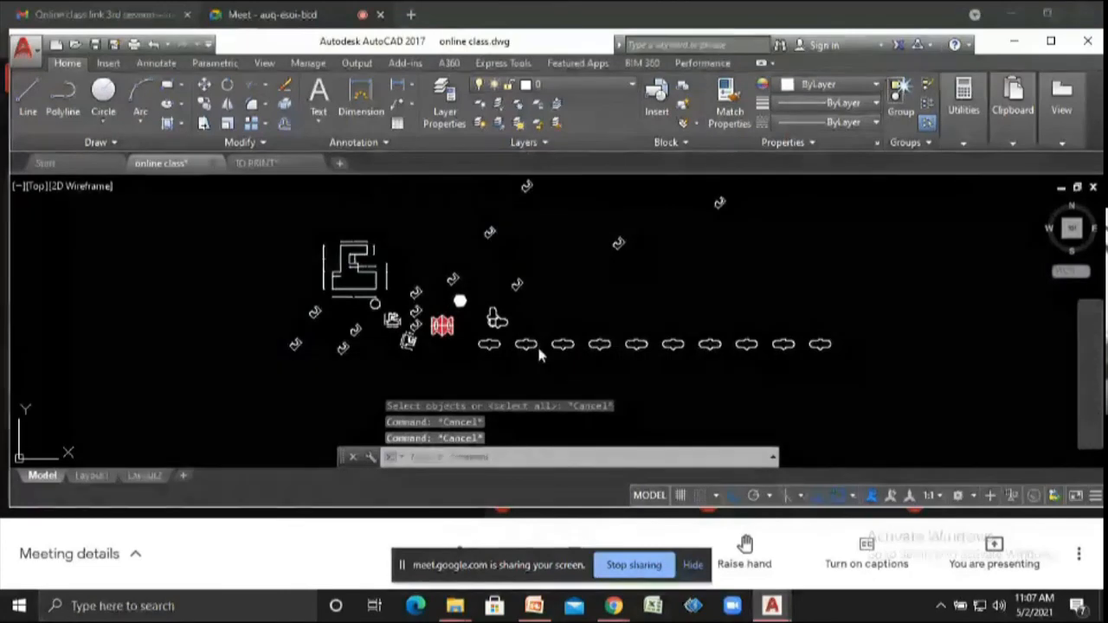
scroll(535, 351, "up", 2)
scroll(554, 364, "up", 2)
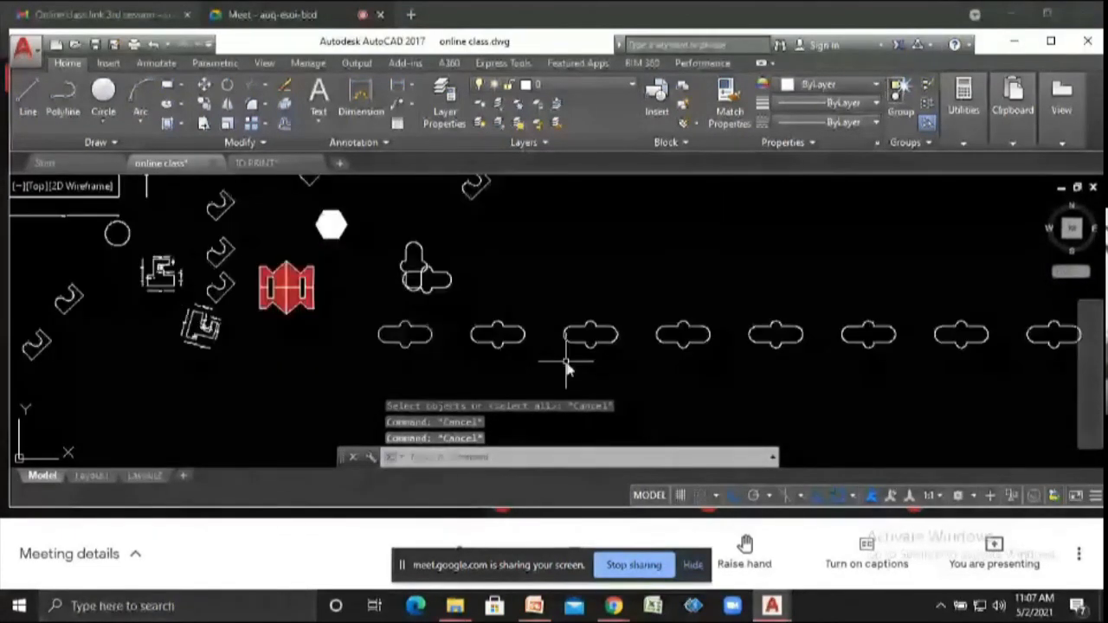
scroll(618, 337, "down", 4)
scroll(459, 311, "up", 5)
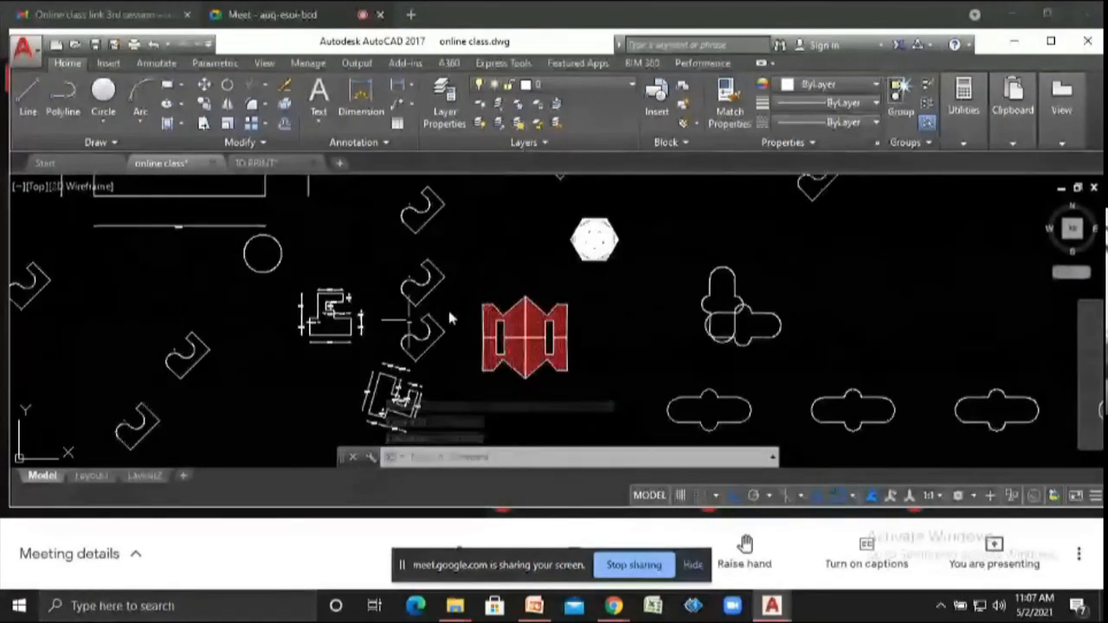
scroll(459, 292, "up", 2)
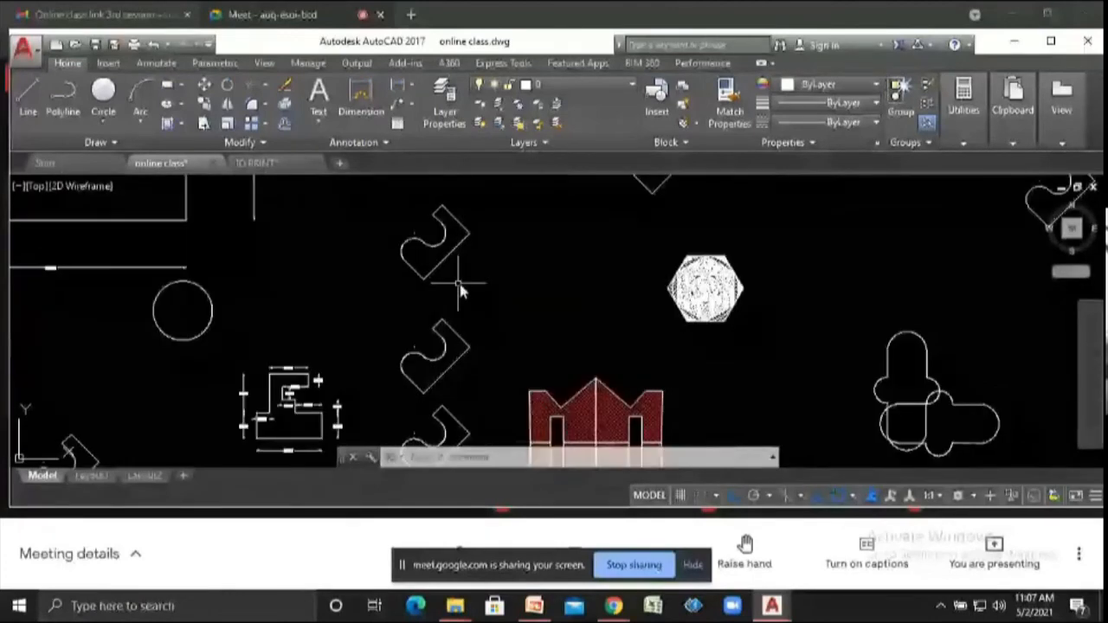
scroll(461, 292, "up", 3)
scroll(455, 329, "down", 6)
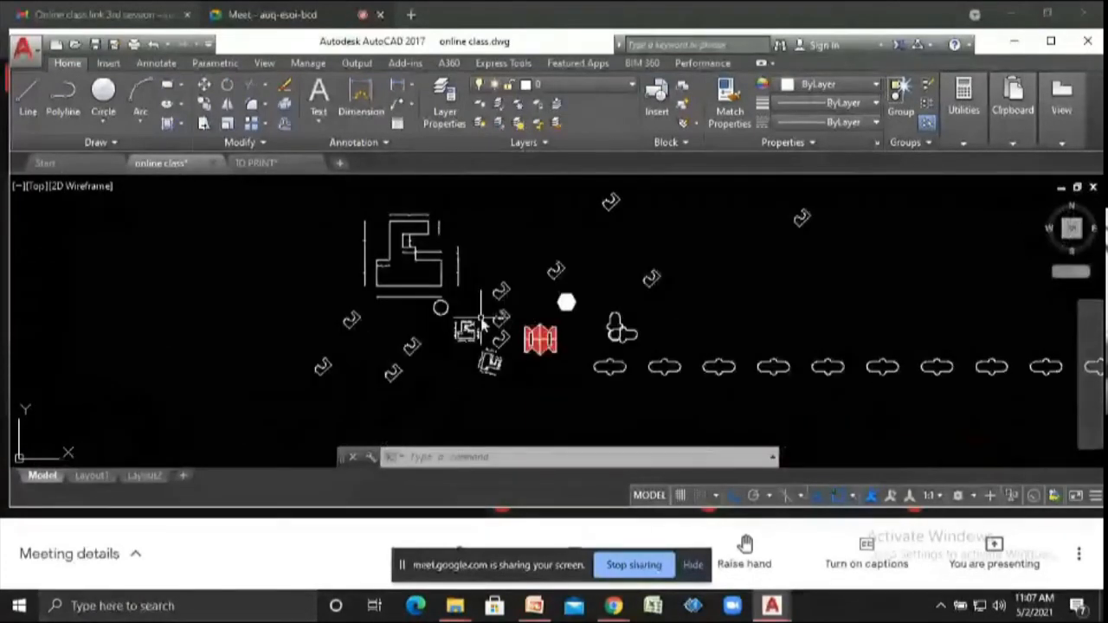
type("rec")
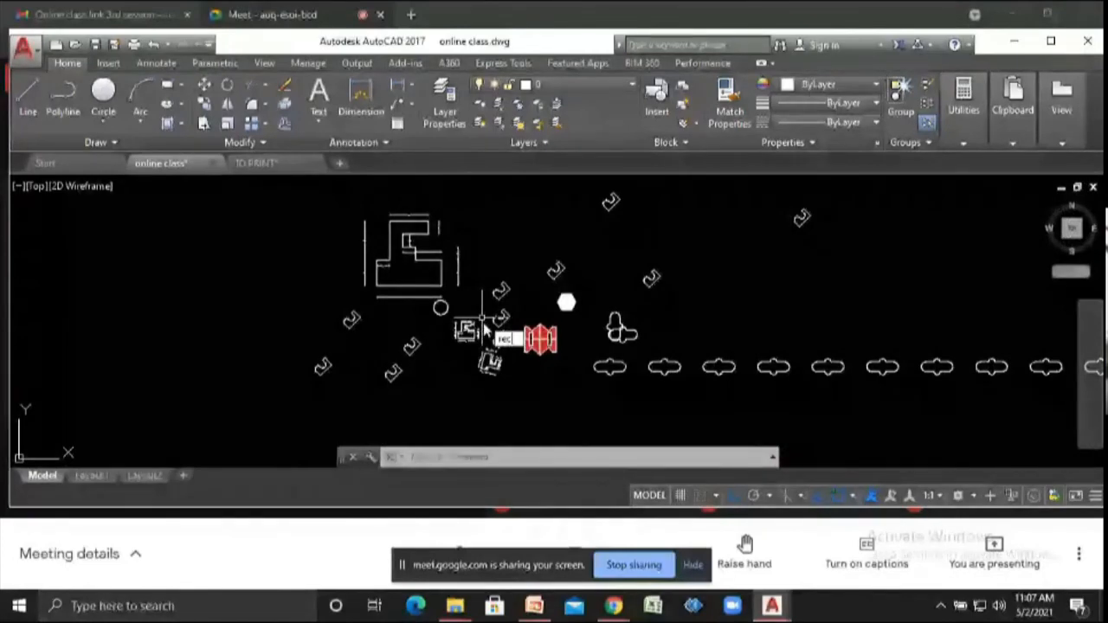
key("Return")
scroll(370, 342, "down", 3)
left_click(201, 366)
left_click(279, 311)
key("Escape")
key("Escape")
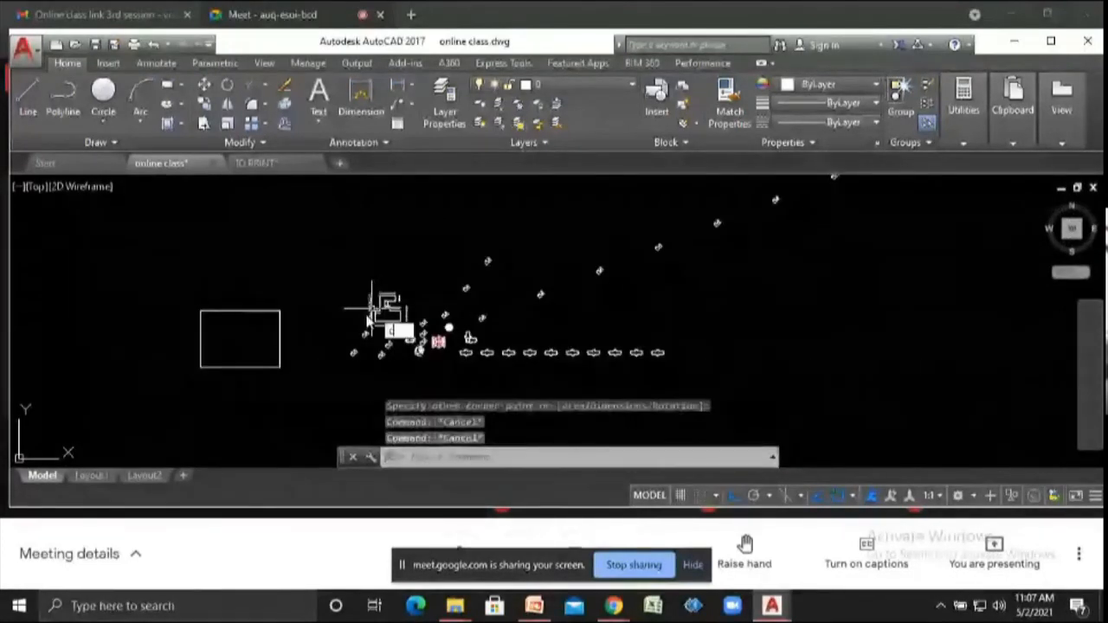
- Draw a circle centred on the midpoint of the rectangle's top edge
type("c")
key("Return")
scroll(267, 321, "up", 3)
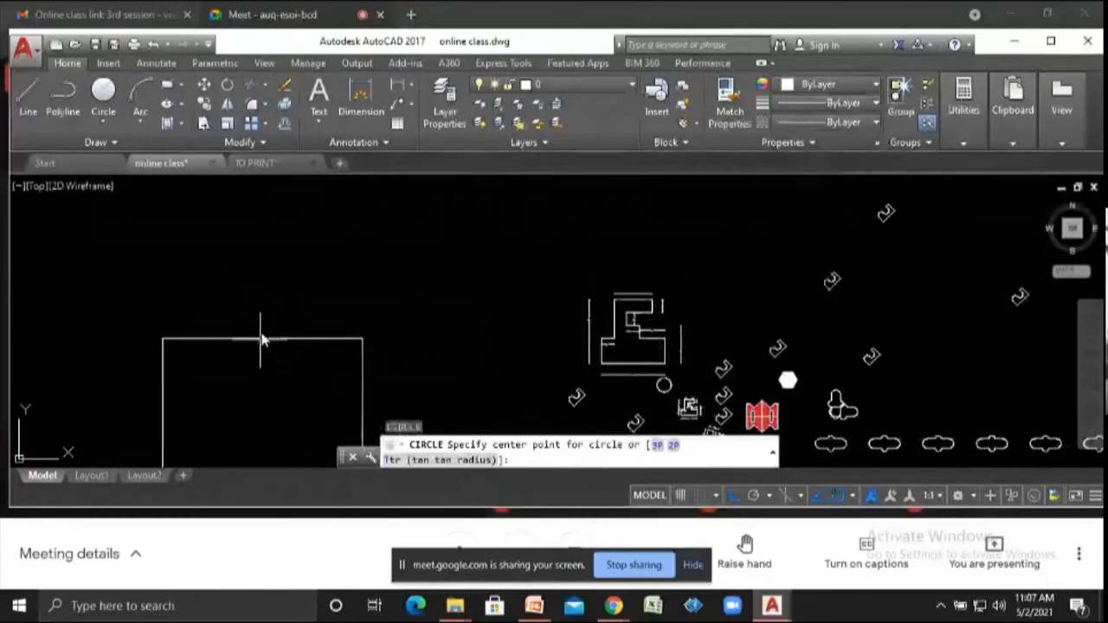
left_click(262, 340)
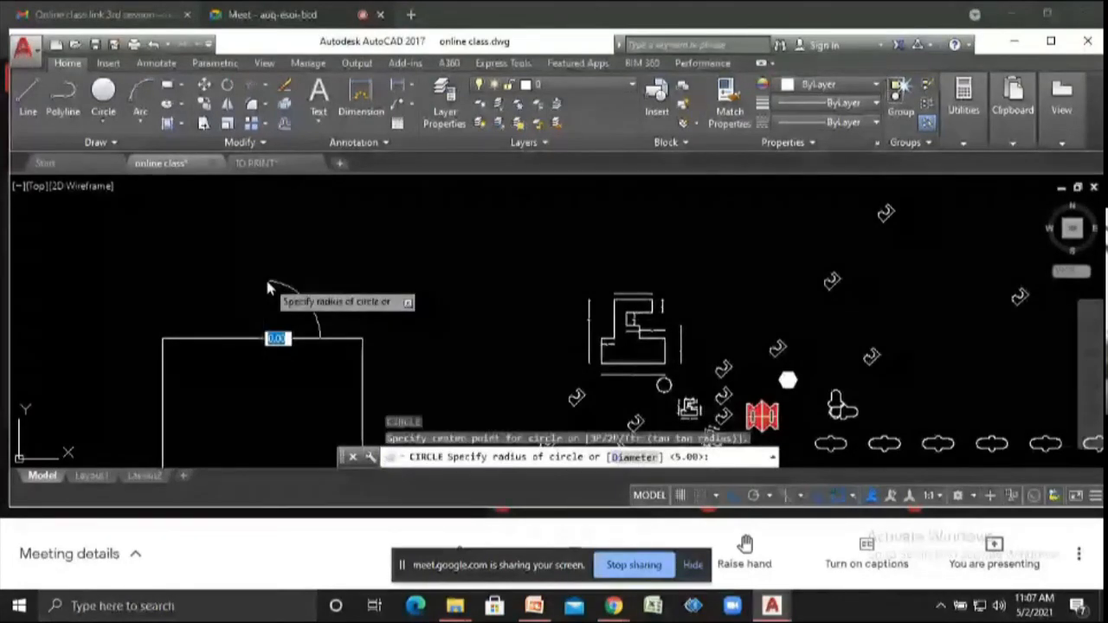
left_click(268, 281)
- Draw an ellipse centred on the rectangle's lower-left corner, overlapping the rectangle's left and bottom edges
scroll(269, 273, "down", 3)
type("el")
key("Return")
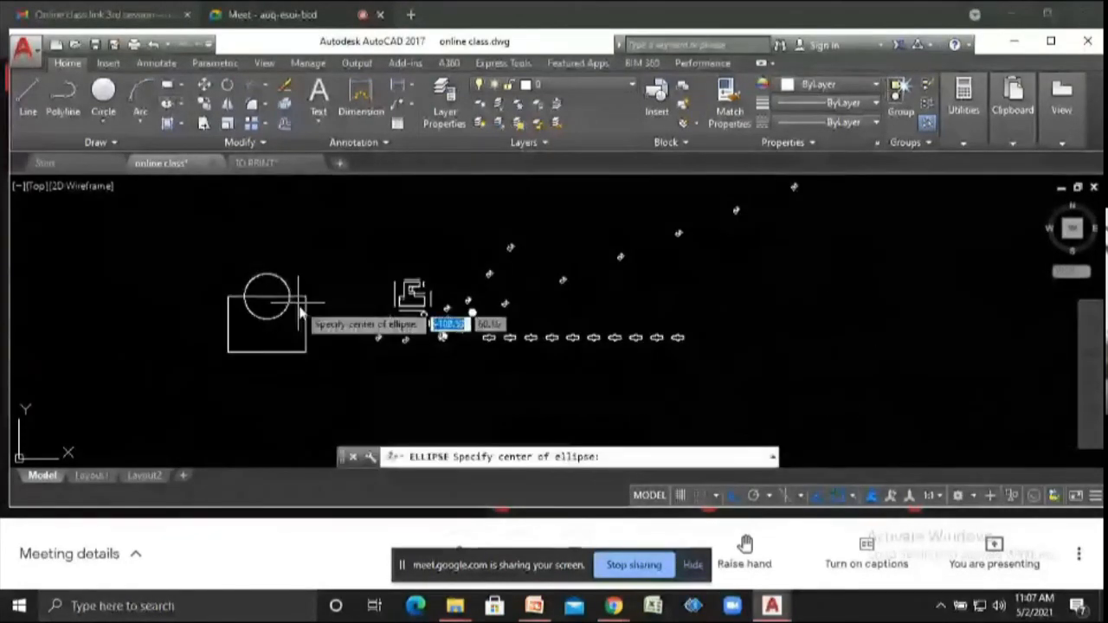
scroll(243, 362, "up", 2)
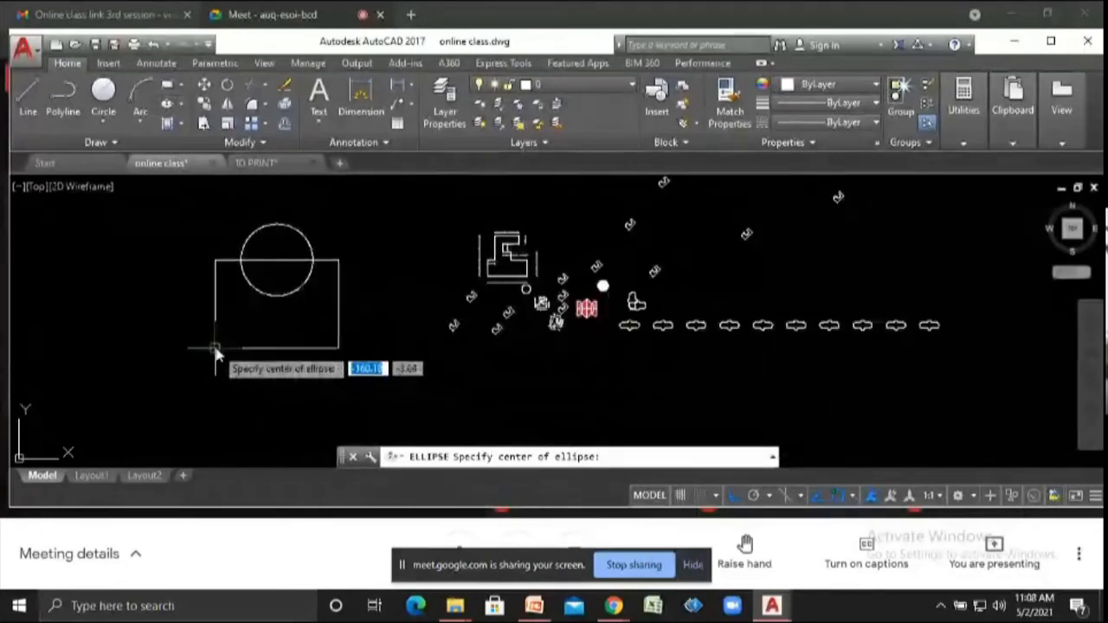
left_click(216, 348)
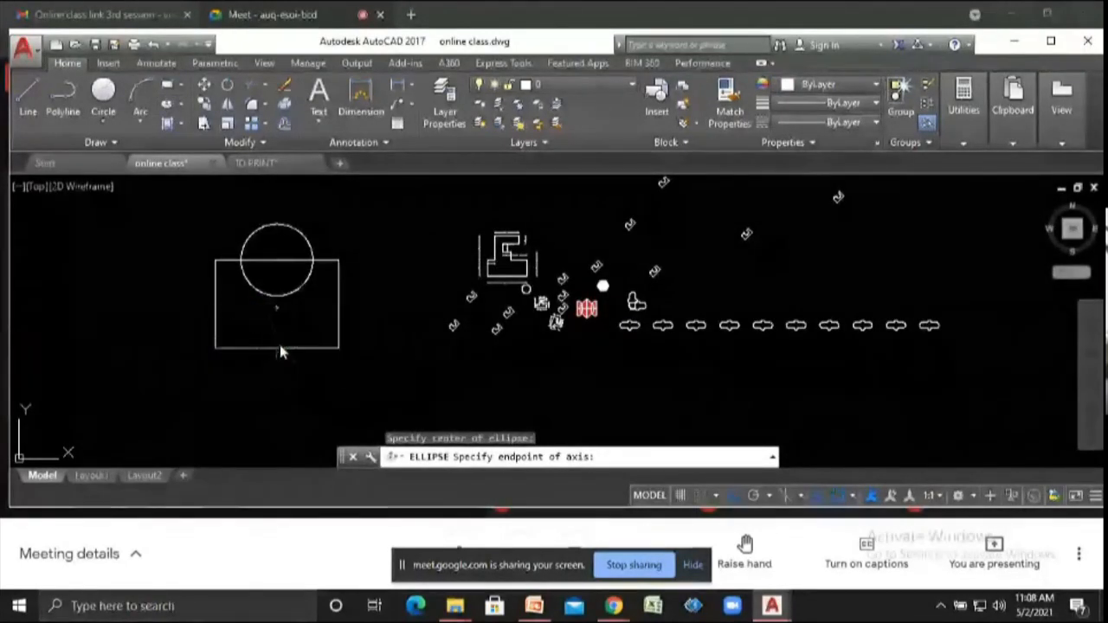
left_click(280, 344)
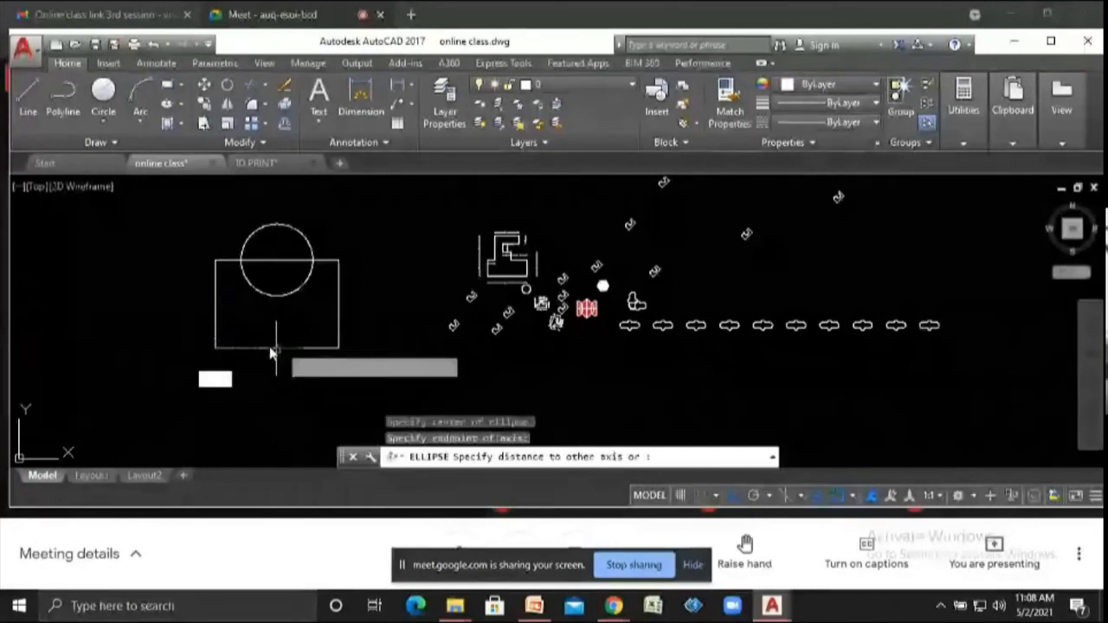
left_click(216, 308)
scroll(383, 320, "down", 3)
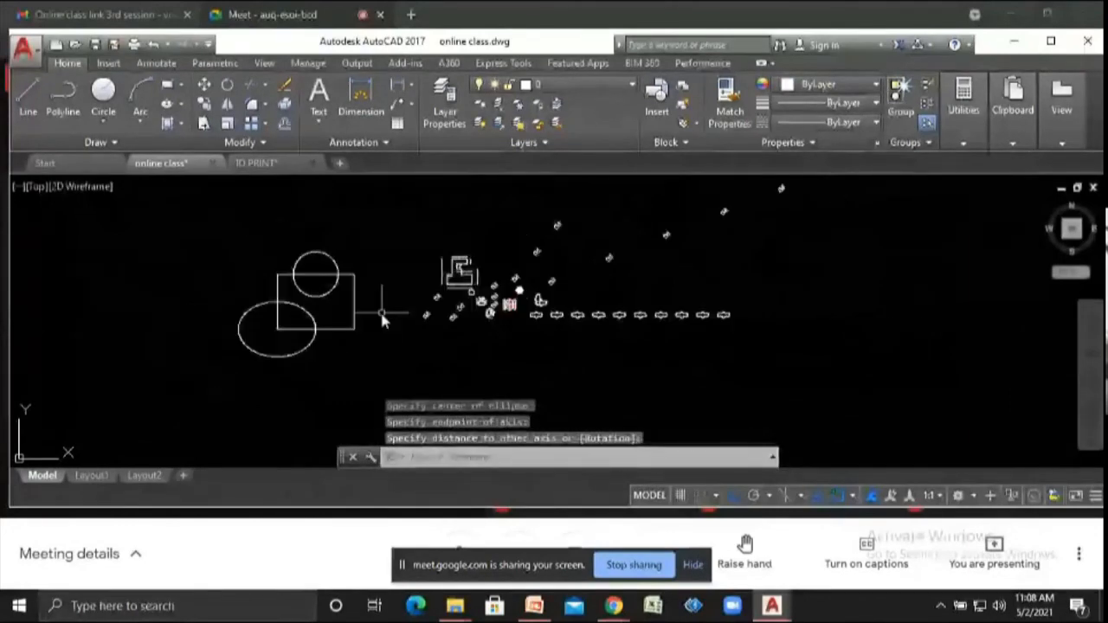
key("Escape")
key("Escape")
key("Escape")
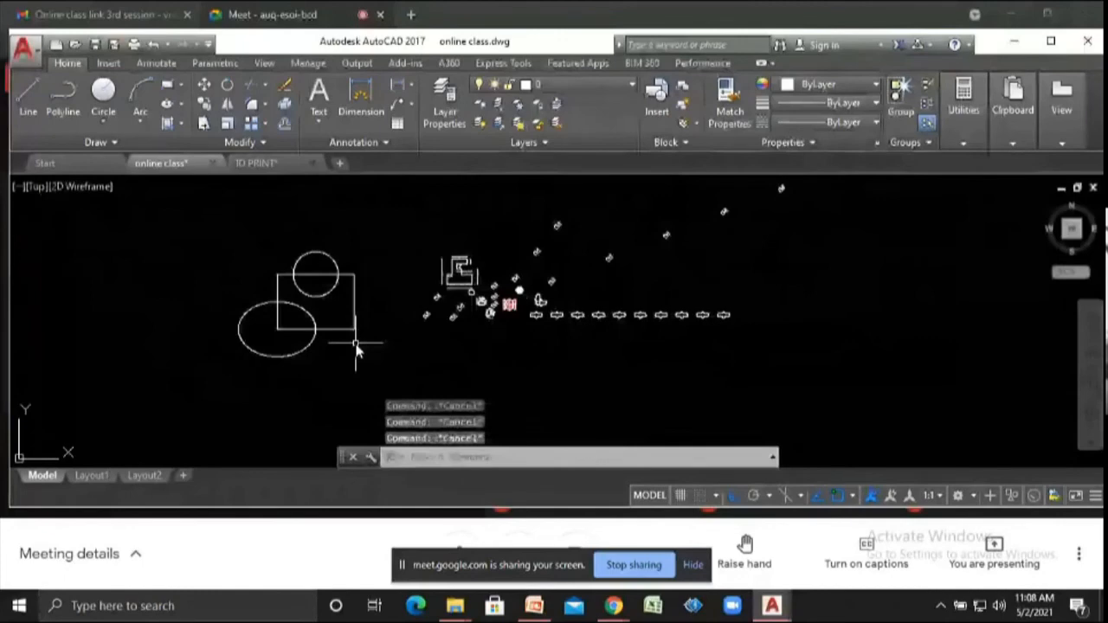
- Trim the parts of the ellipse lying outside the rectangle, using all objects as cutting edges
type("tr")
key("Return")
key("Return")
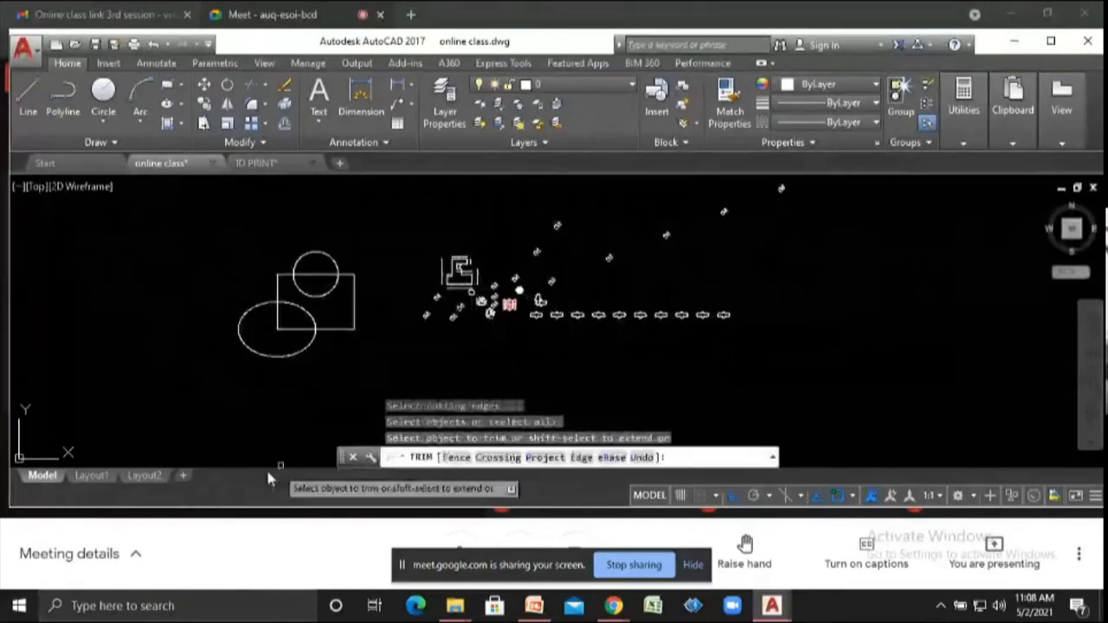
scroll(265, 376, "up", 2)
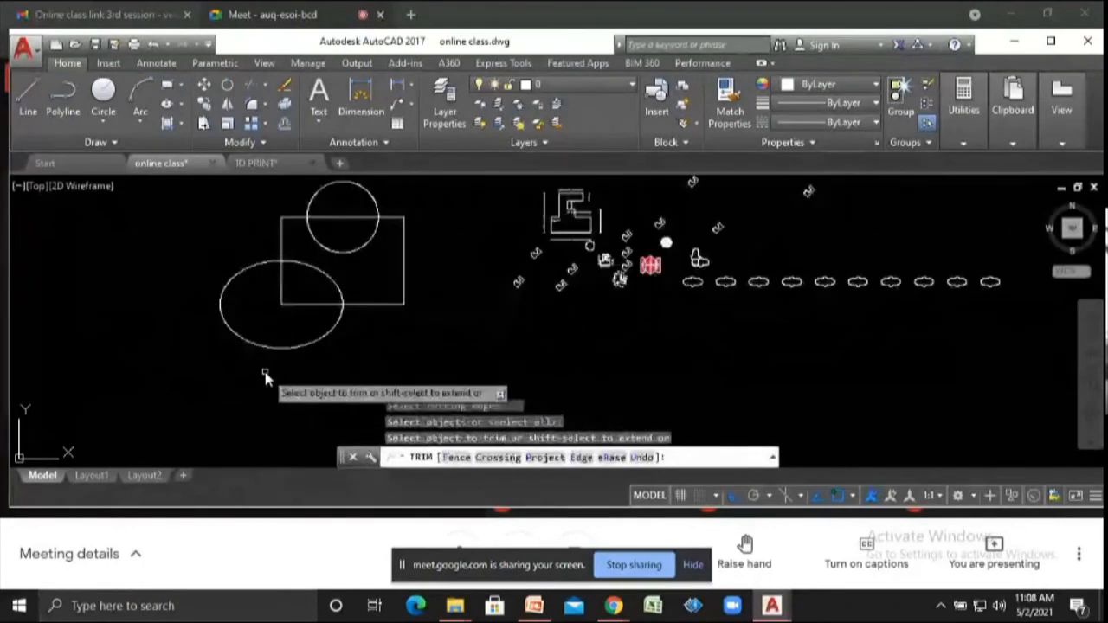
left_click(266, 337)
left_click(214, 303)
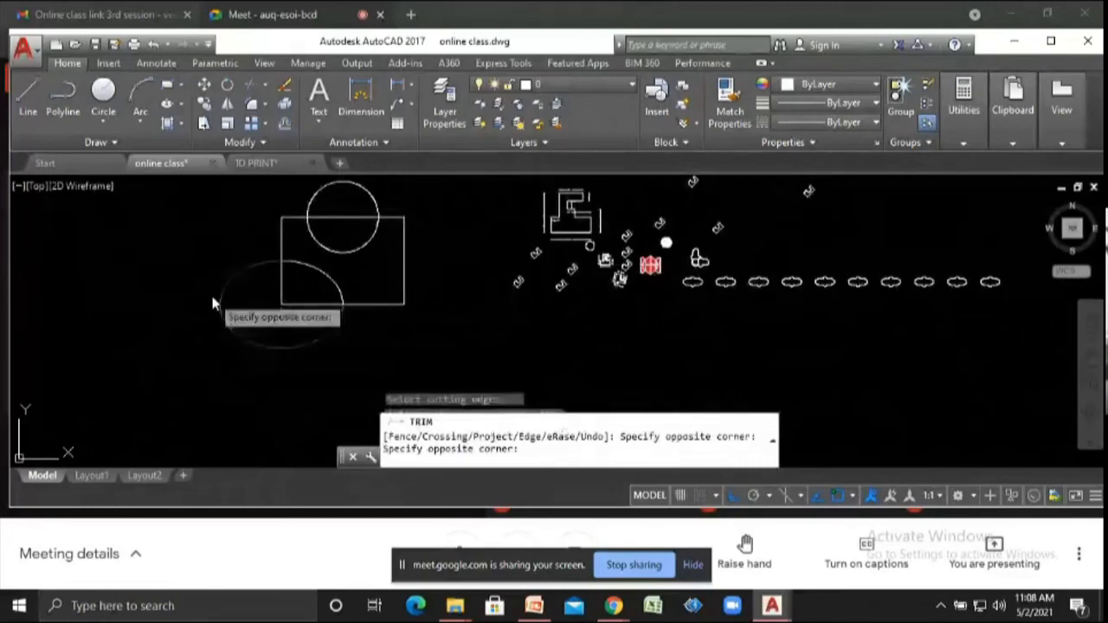
left_click(295, 360)
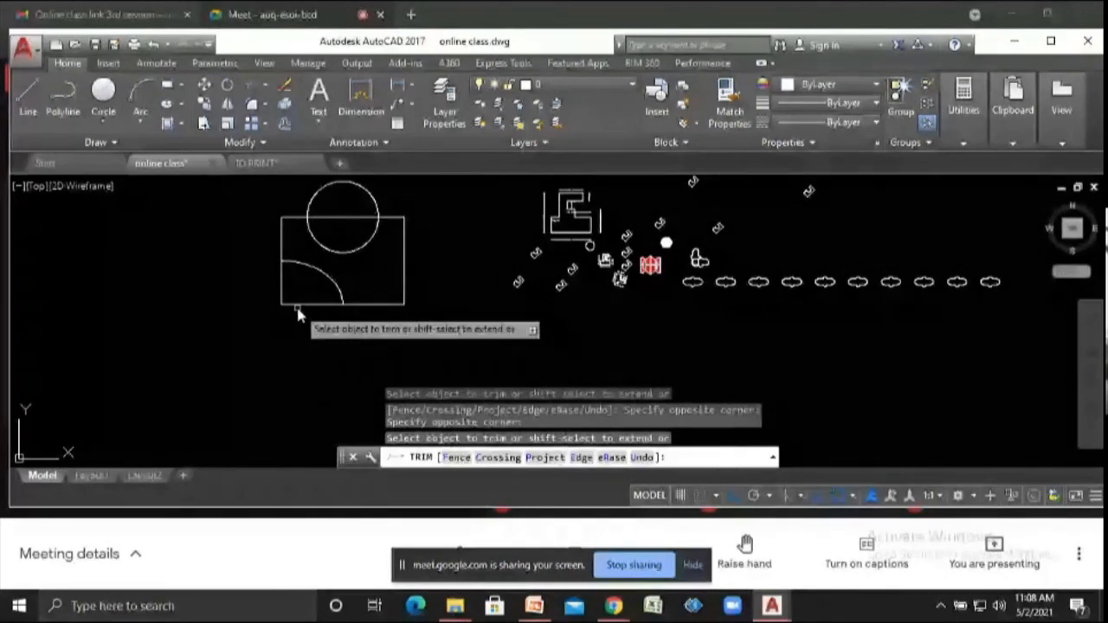
- Trim the rectangle's left and bottom edge segments inside the ellipse arc, cutting away the lower-left corner
left_click(275, 287)
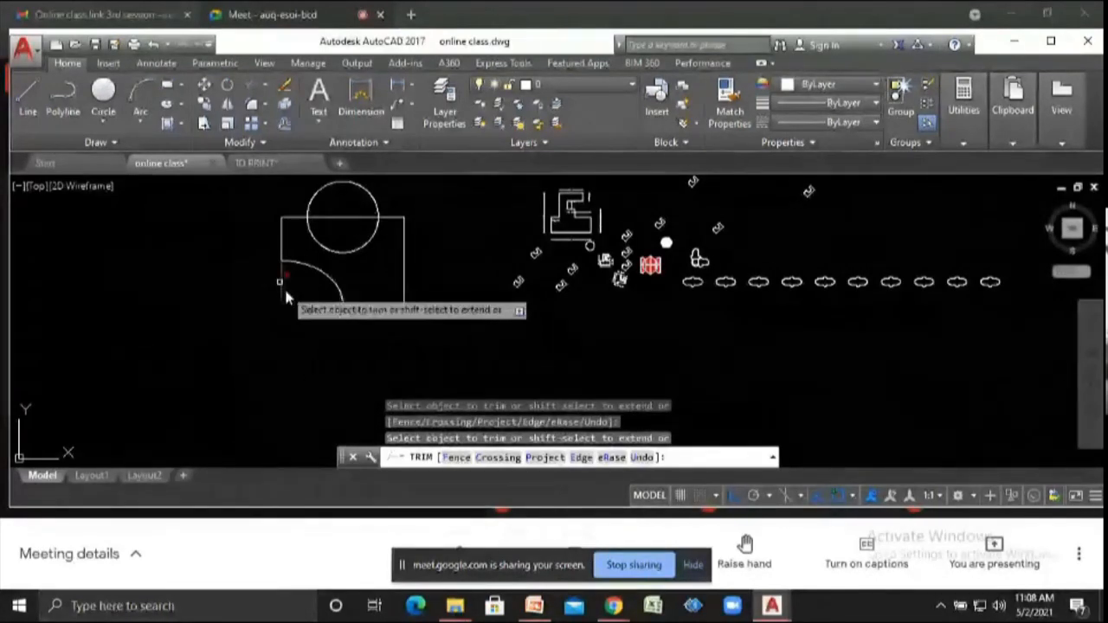
left_click(284, 288)
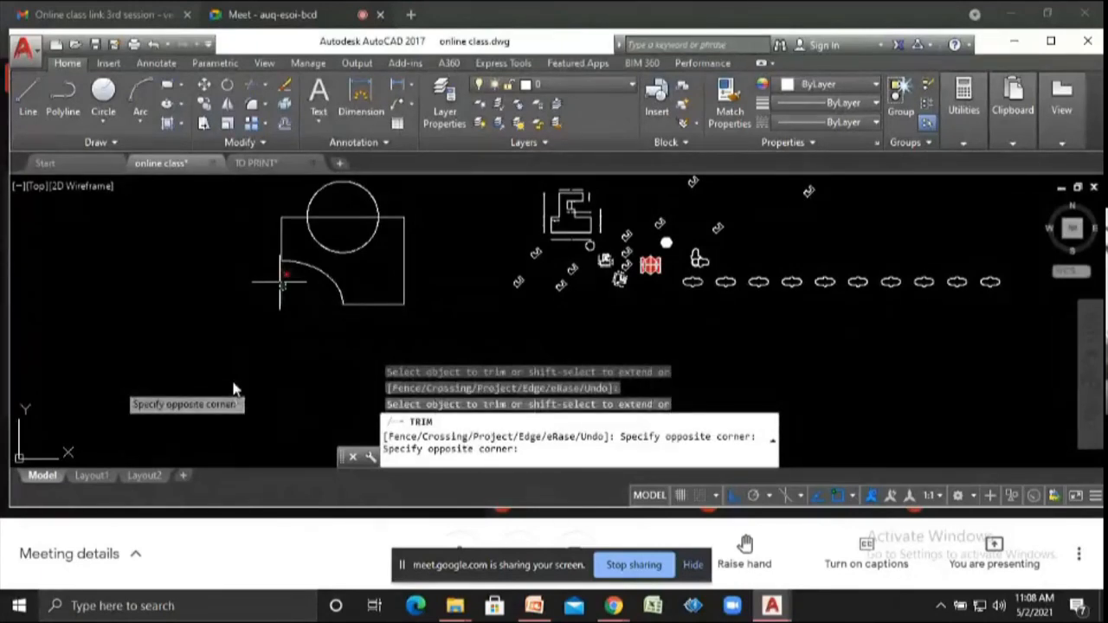
left_click(428, 240)
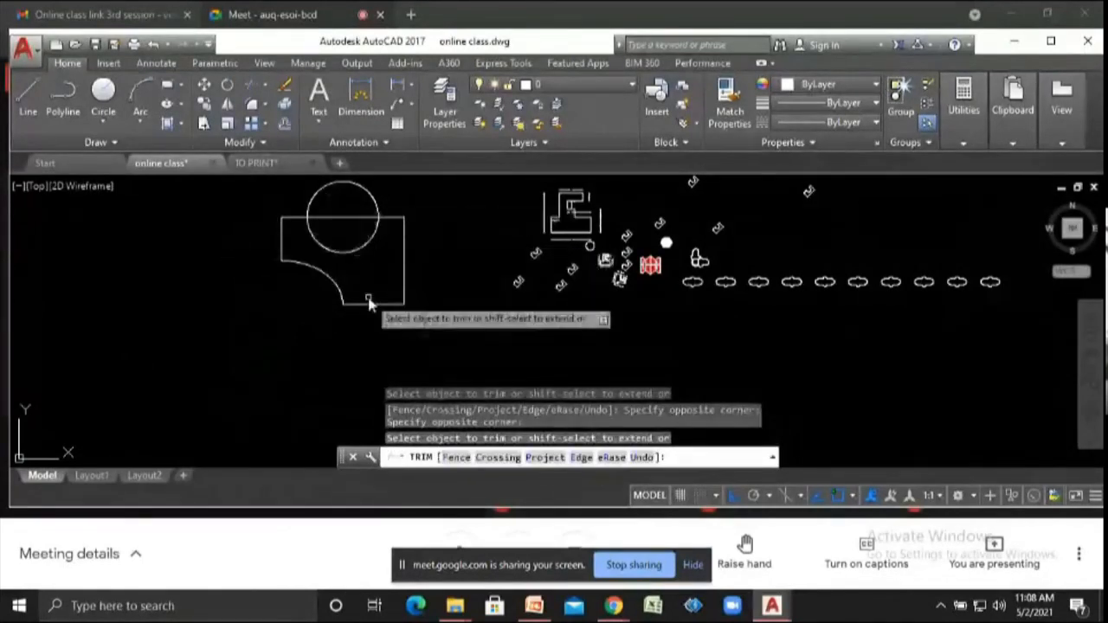
- Trim the circle's upper half and the rectangle's top edge inside the circle to form a semicircular notch
scroll(372, 303, "down", 1)
scroll(350, 192, "up", 3)
scroll(351, 197, "down", 4)
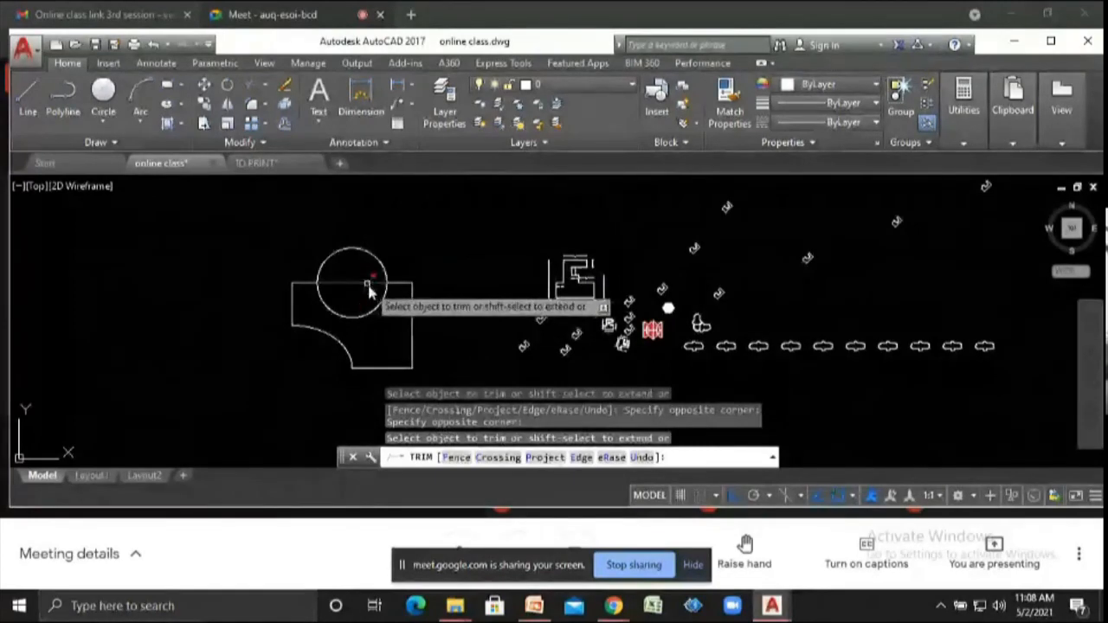
left_click(366, 298)
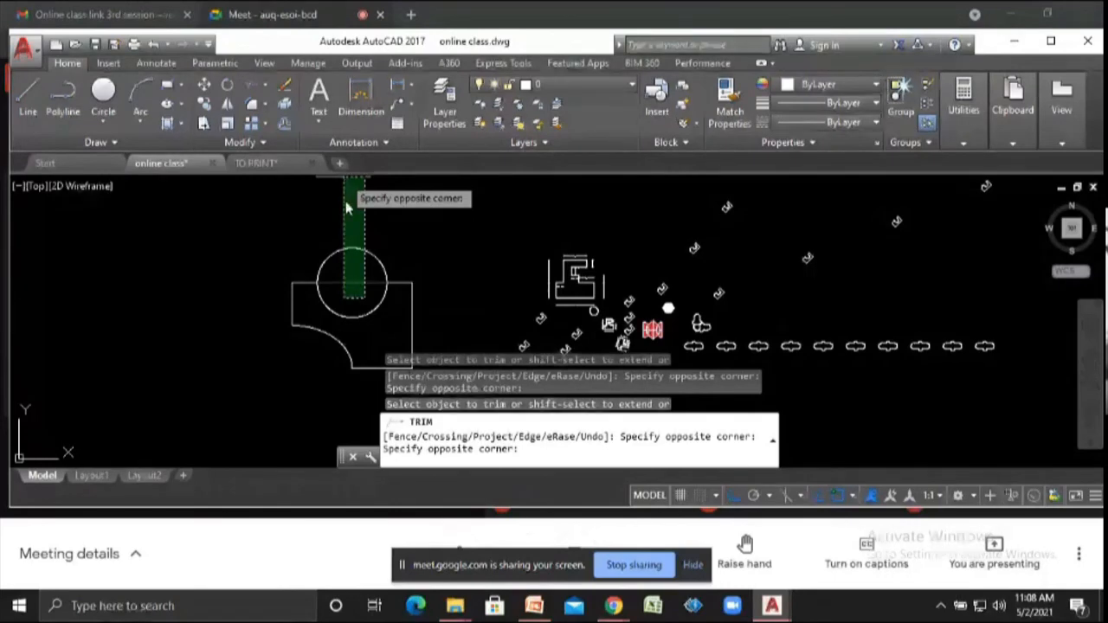
left_click(346, 206)
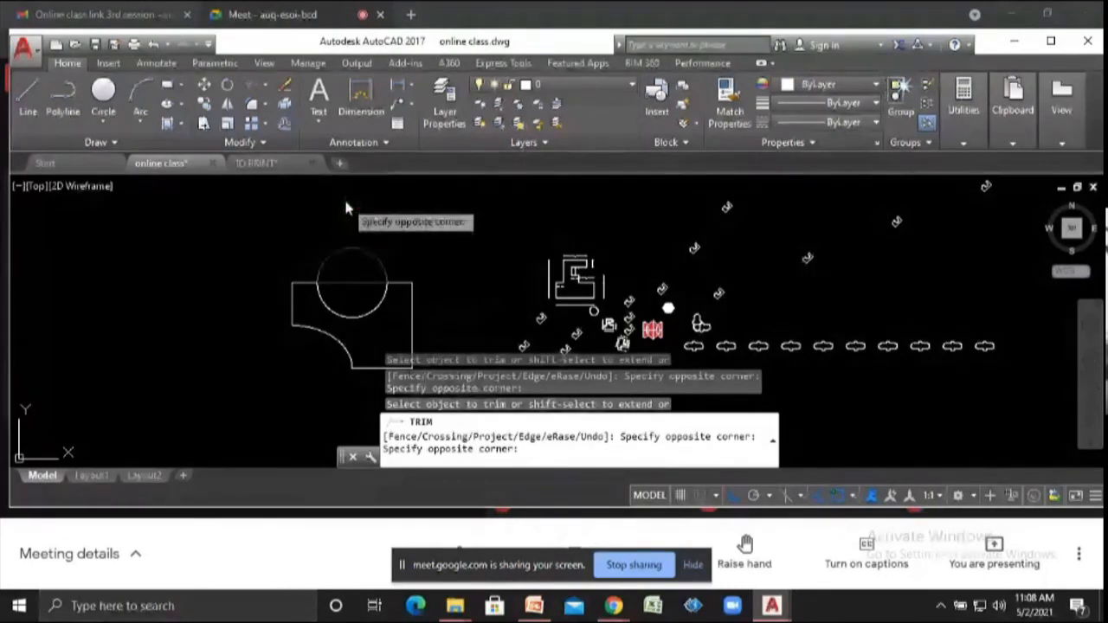
left_click(392, 290)
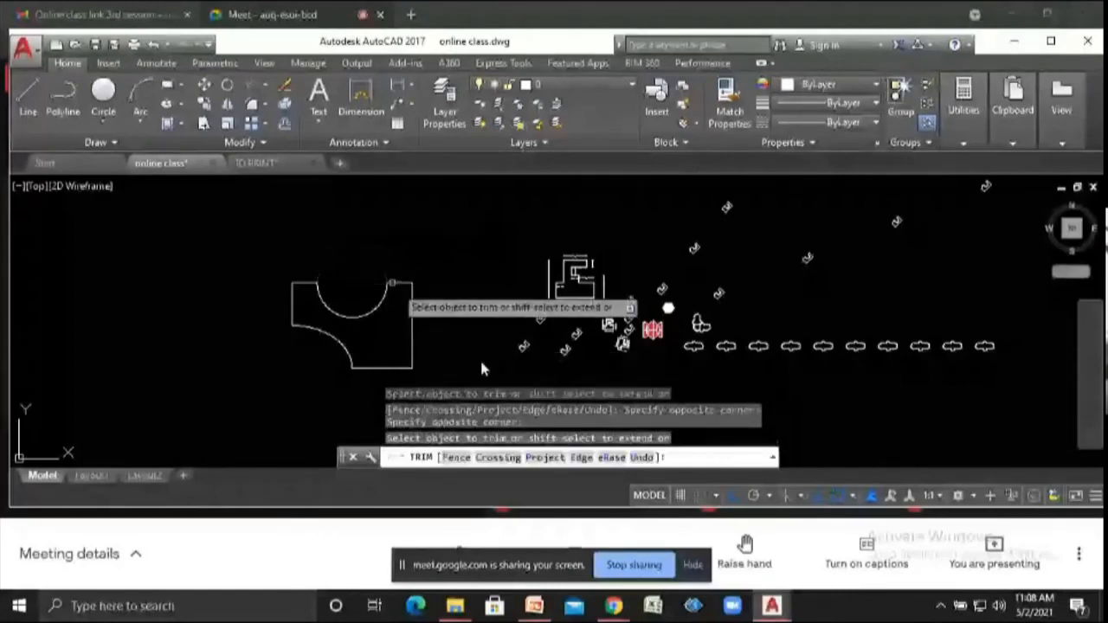
key("Escape")
key("Escape")
key("Escape")
- Try to extend the semicircular notch's arc with the Extend command
scroll(376, 359, "up", 5)
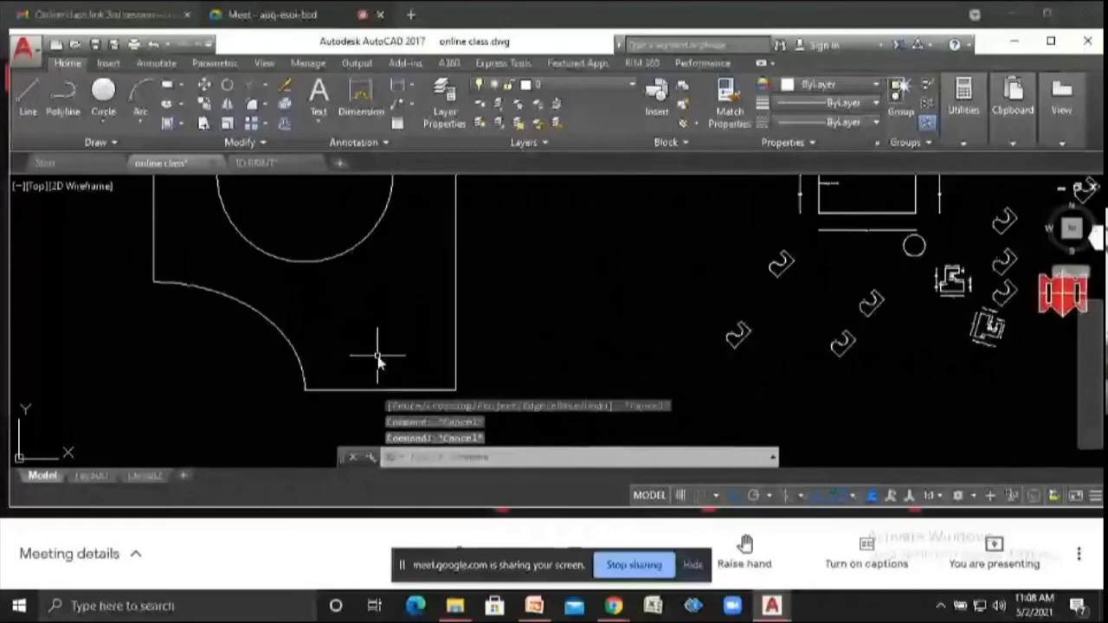
scroll(375, 359, "down", 2)
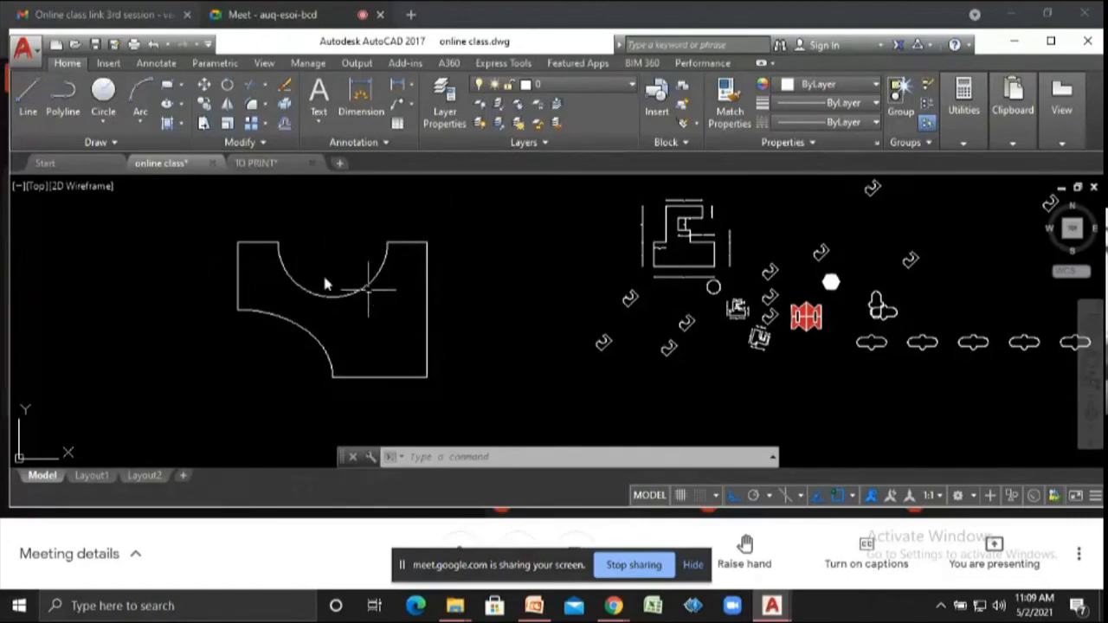
left_click(266, 86)
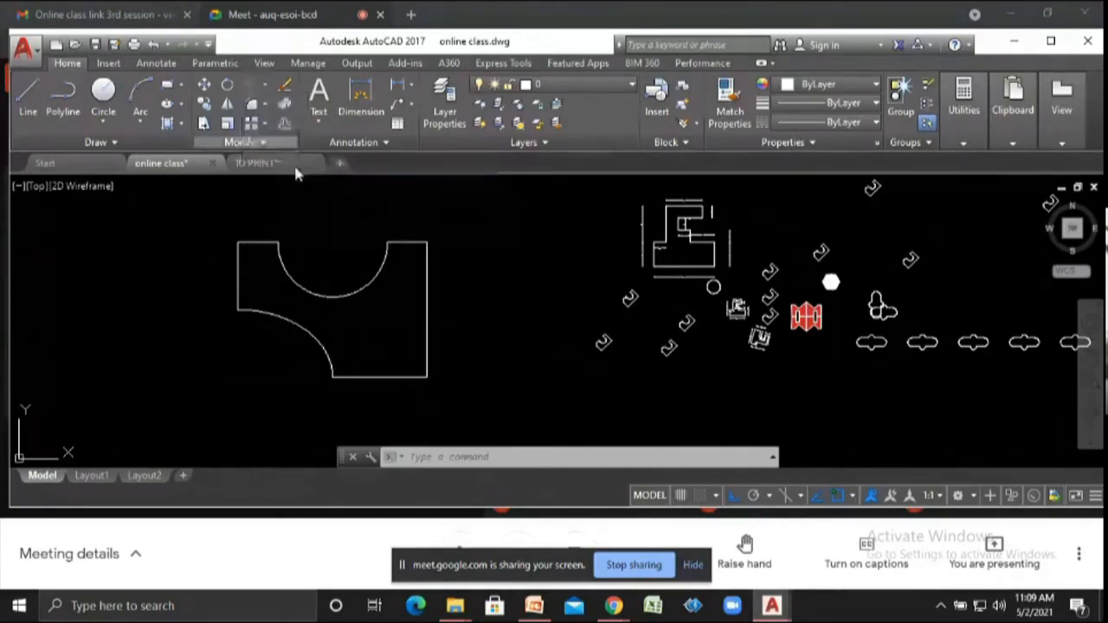
type("ex")
key("Return")
key("Return")
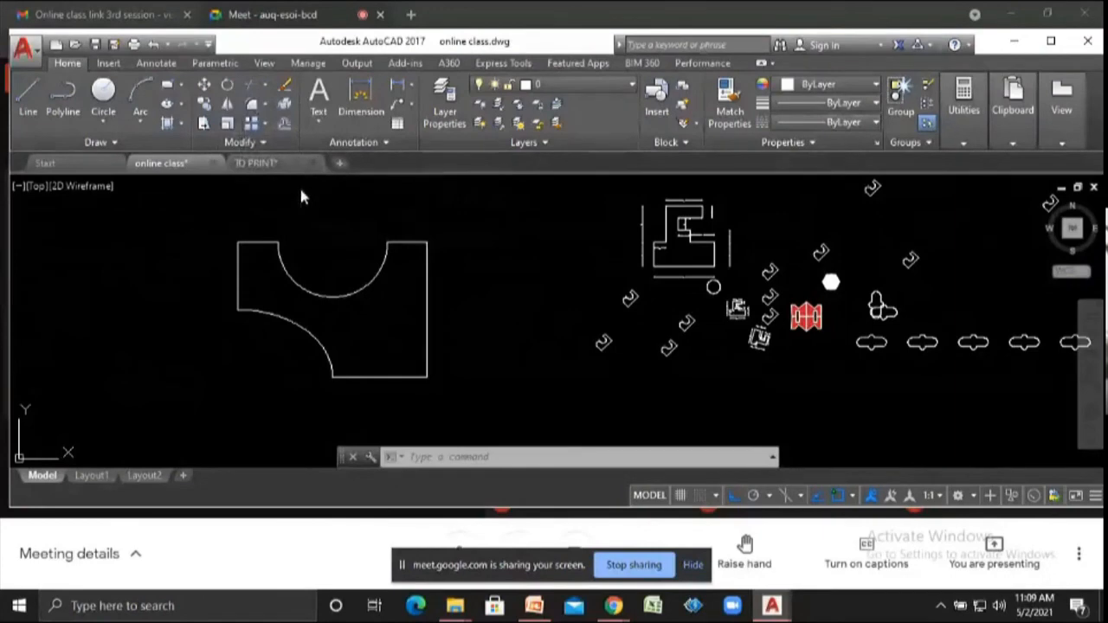
left_click(330, 290)
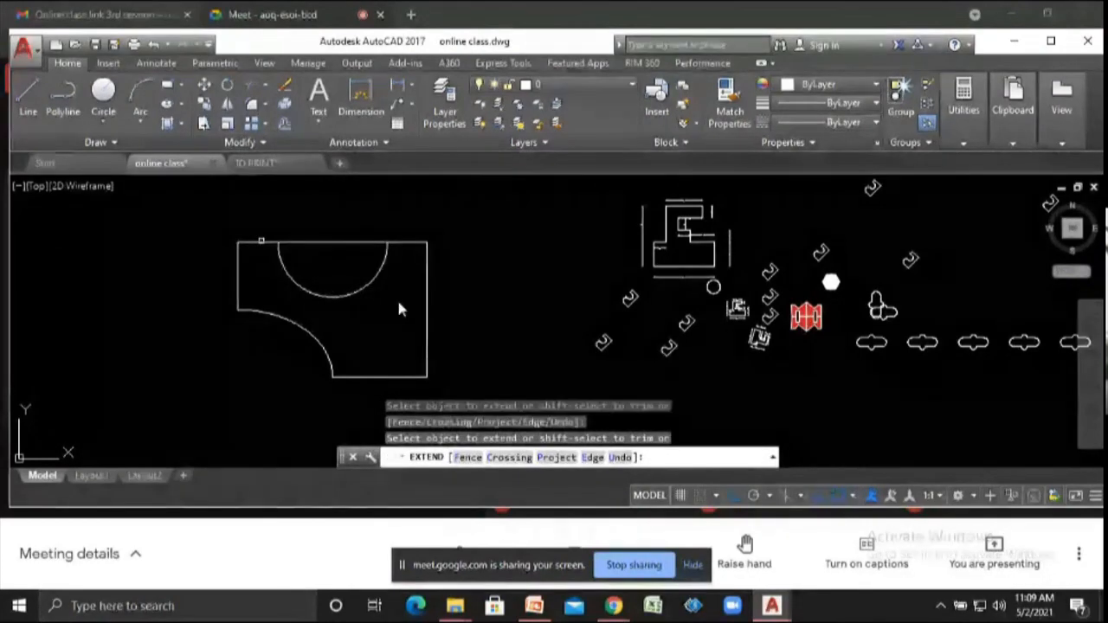
key("Escape")
key("Escape")
key("Escape")
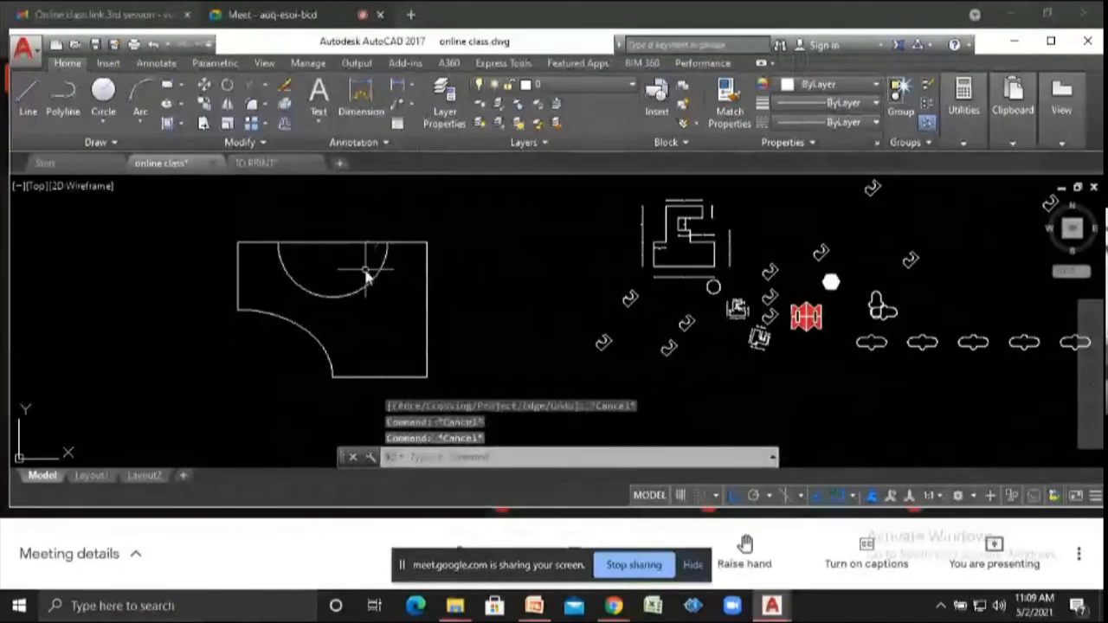